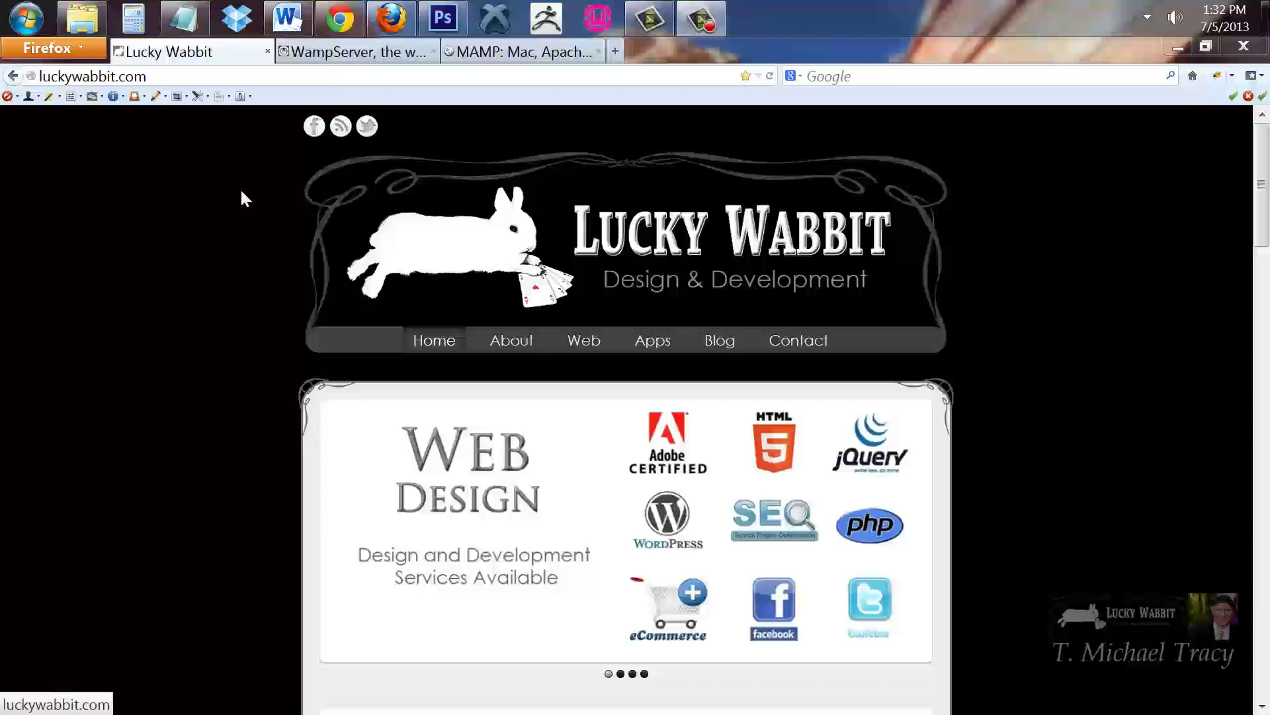
pyautogui.click(348, 53)
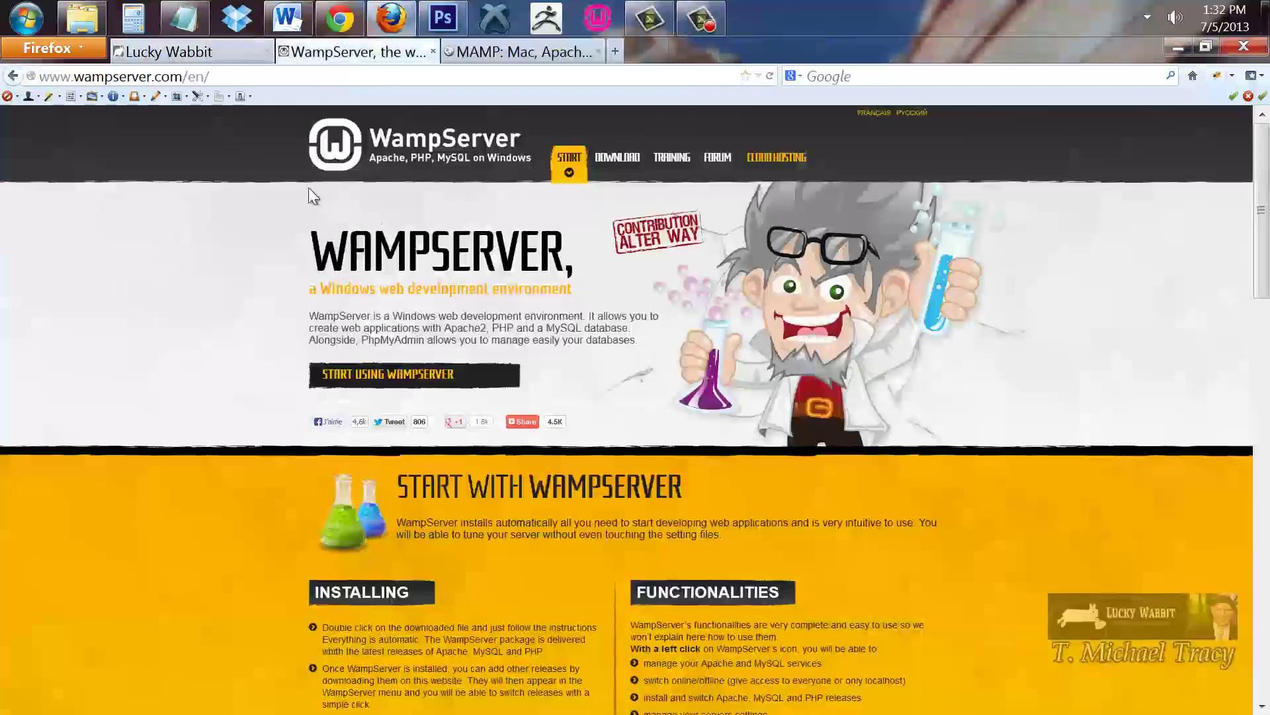
pyautogui.moveTo(218, 77); pyautogui.dragTo(14, 77)
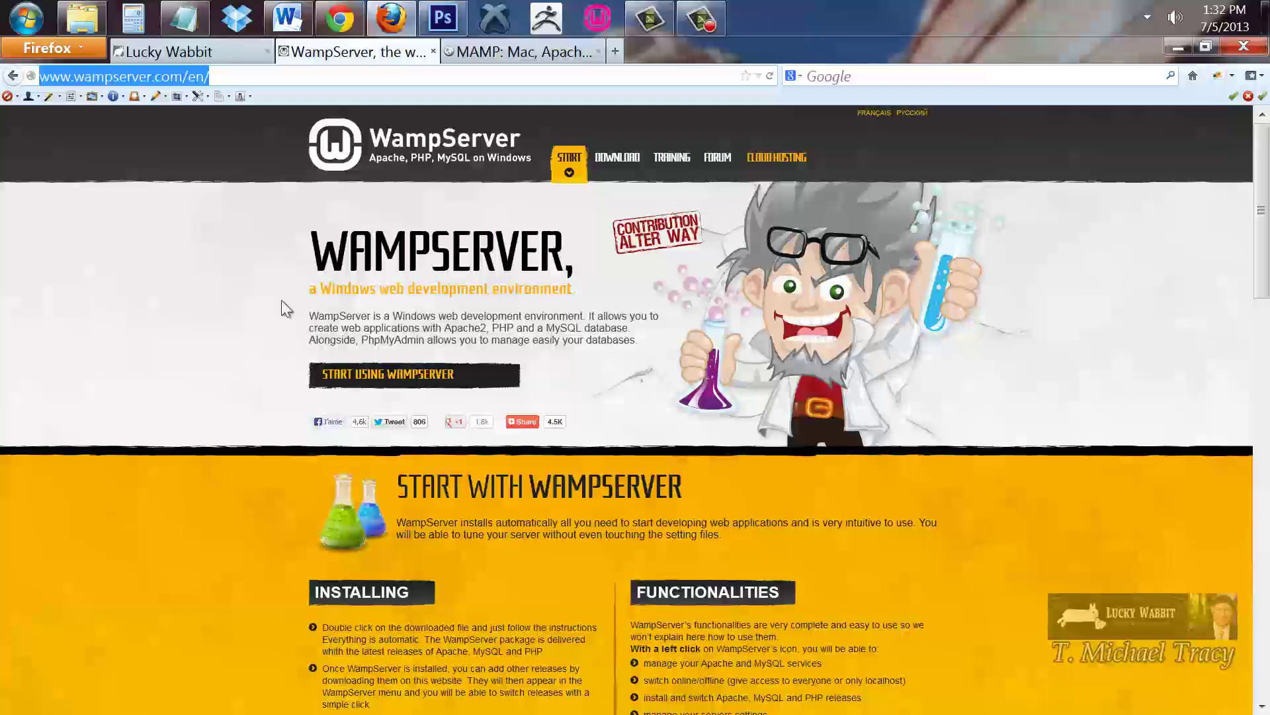
pyautogui.click(499, 52)
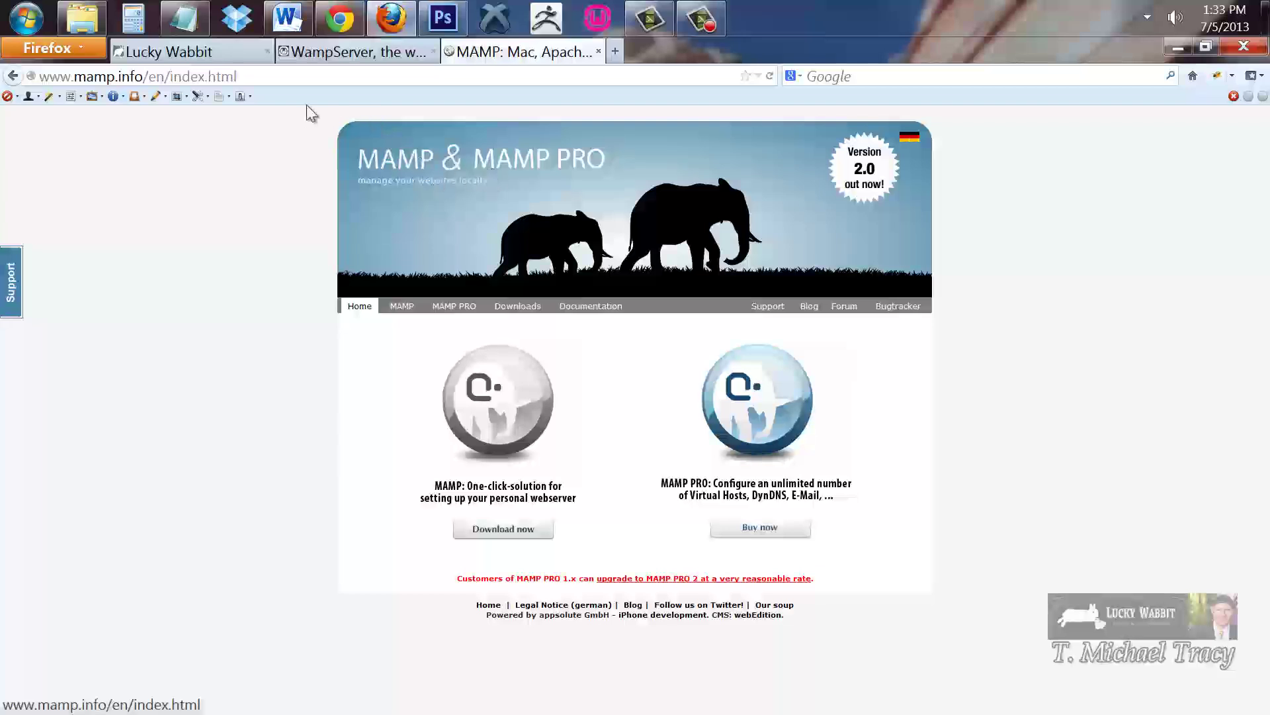
pyautogui.click(259, 79)
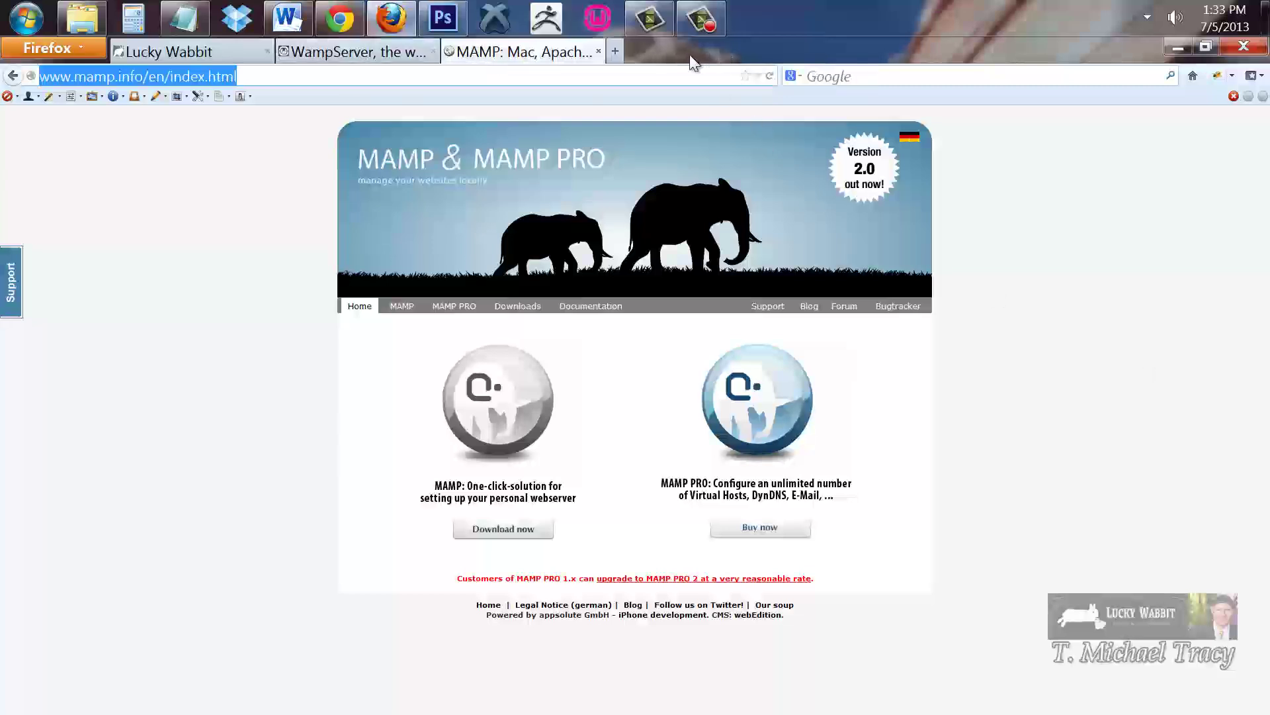
# Launch WampServer and use its tray icon menu to restart all services
pyautogui.click(599, 20)
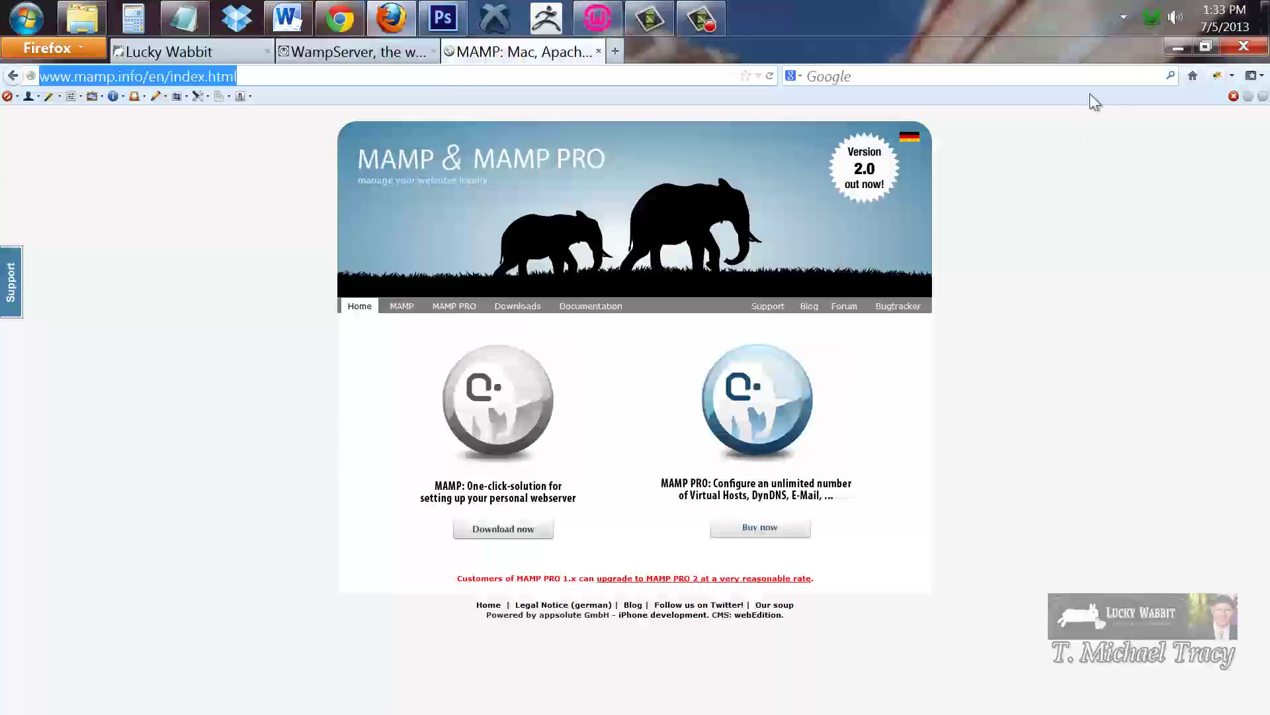
pyautogui.rightClick(1152, 21)
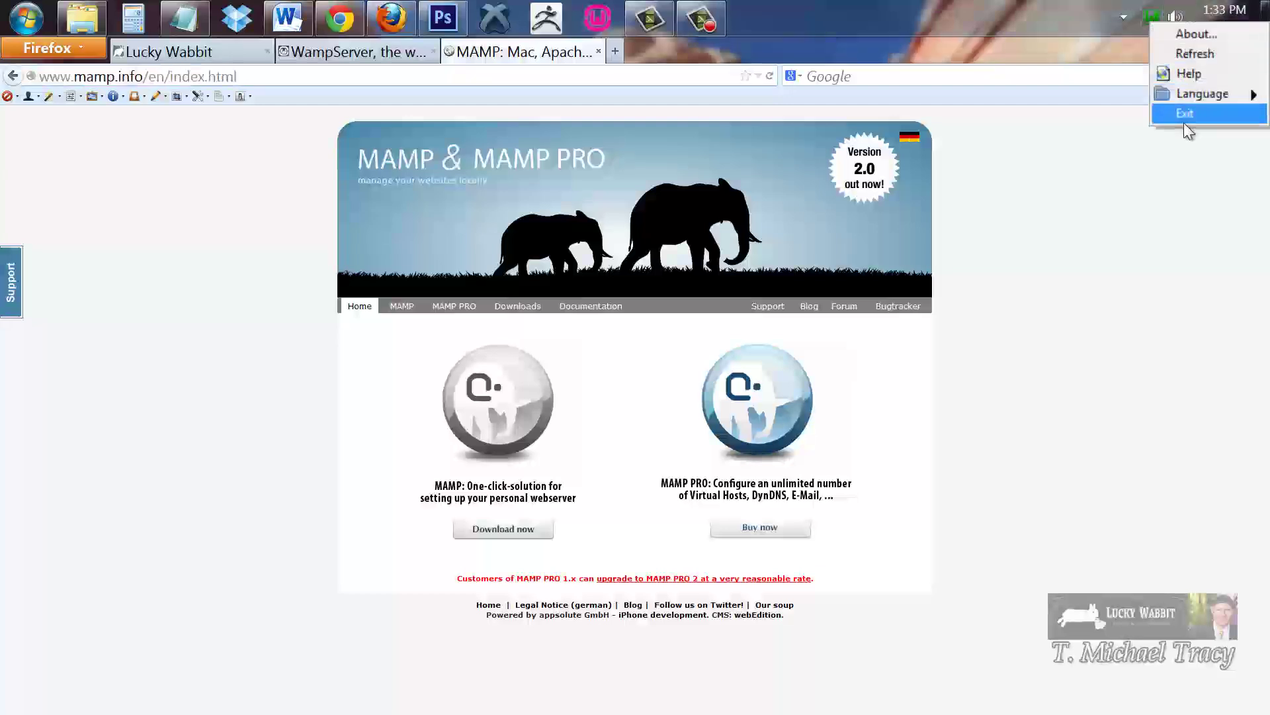
pyautogui.click(1106, 18)
pyautogui.click(1152, 16)
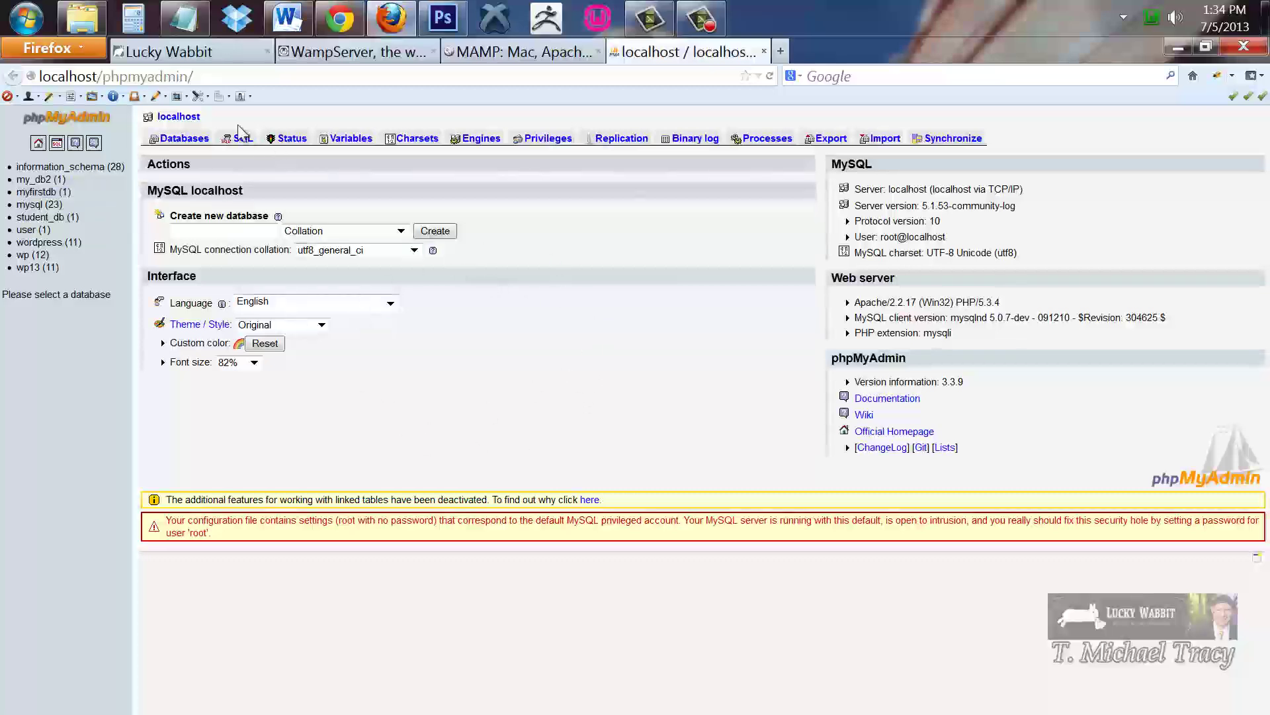
pyautogui.moveTo(91, 20)
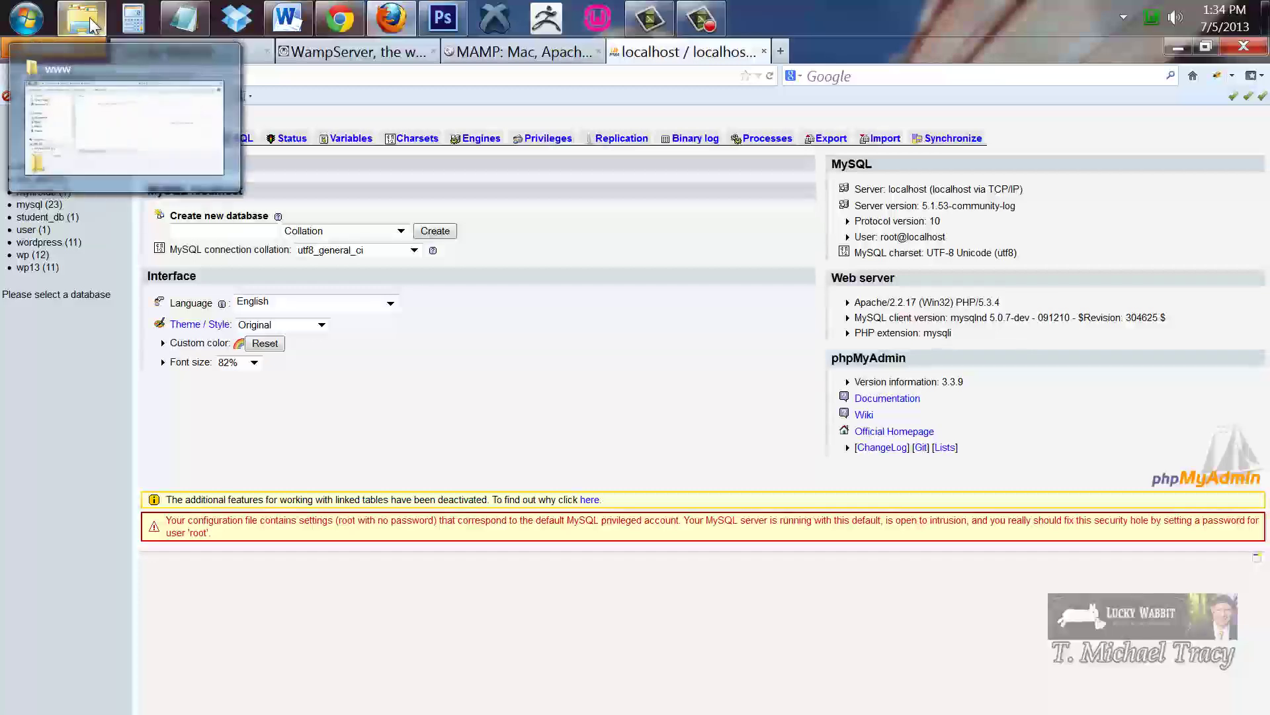
pyautogui.click(89, 21)
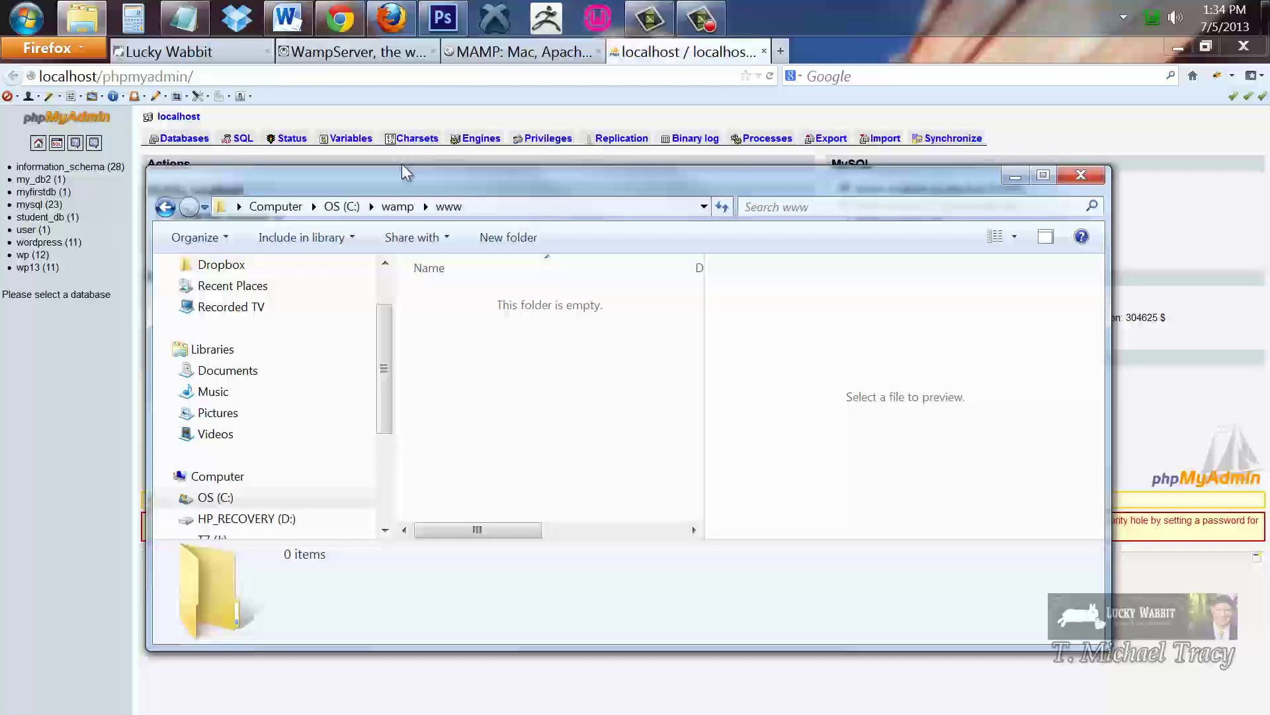
pyautogui.moveTo(389, 340); pyautogui.dragTo(391, 469)
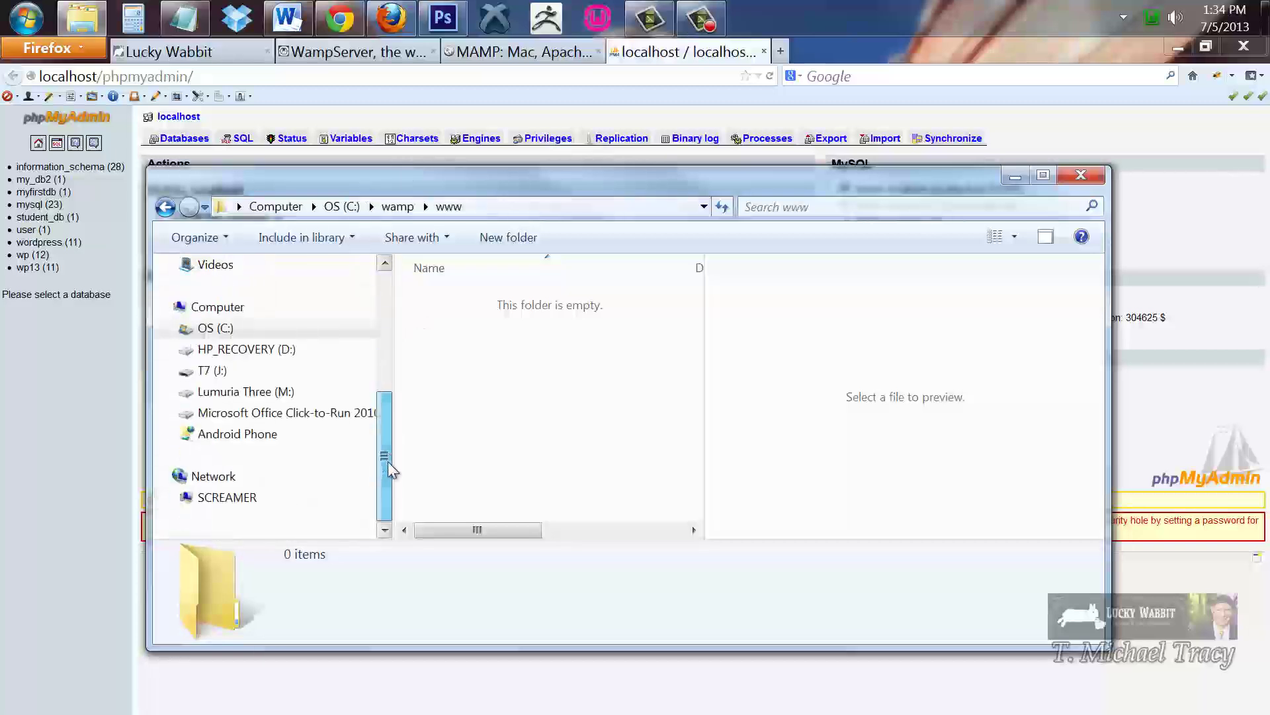
pyautogui.click(205, 330)
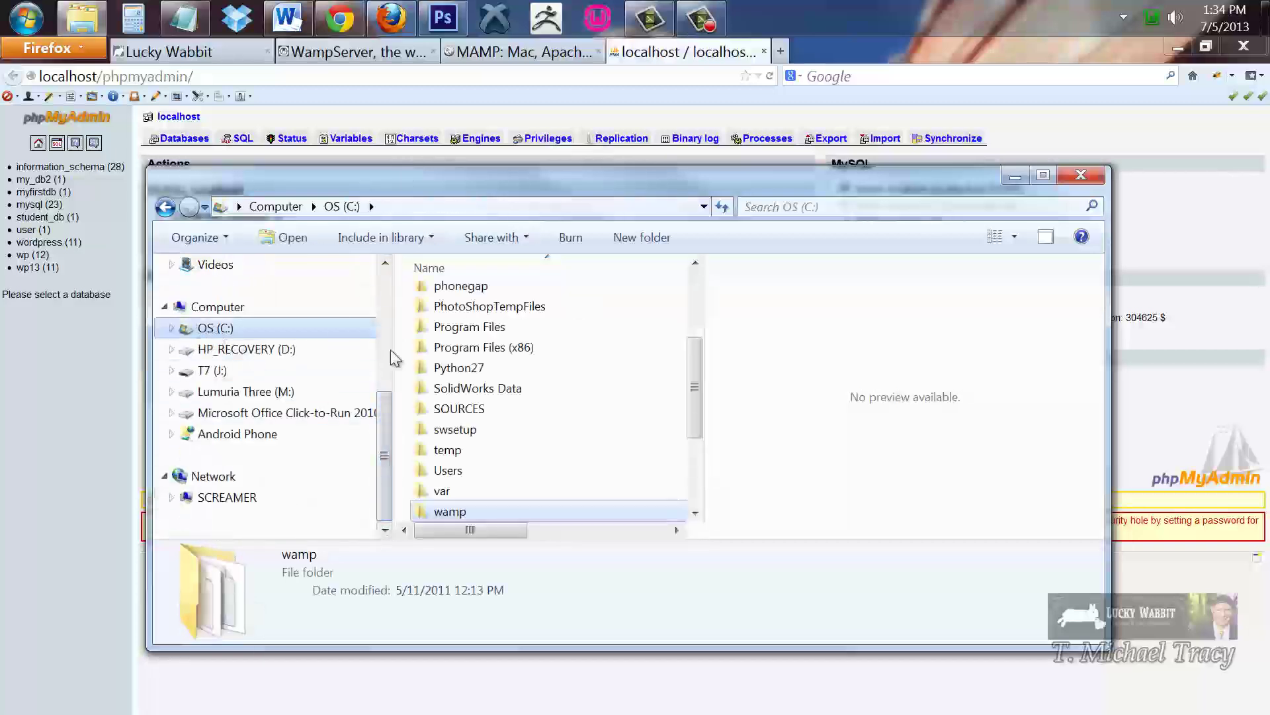
pyautogui.moveTo(696, 397); pyautogui.dragTo(703, 461)
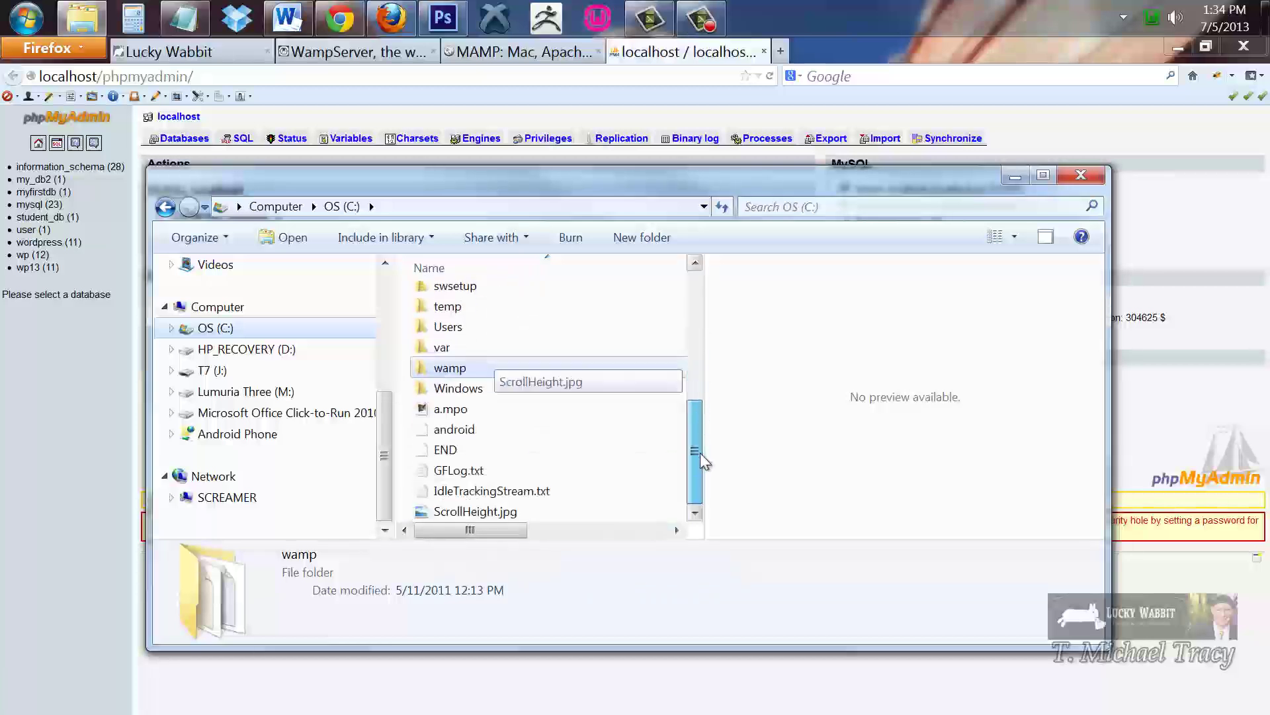
pyautogui.click(446, 374)
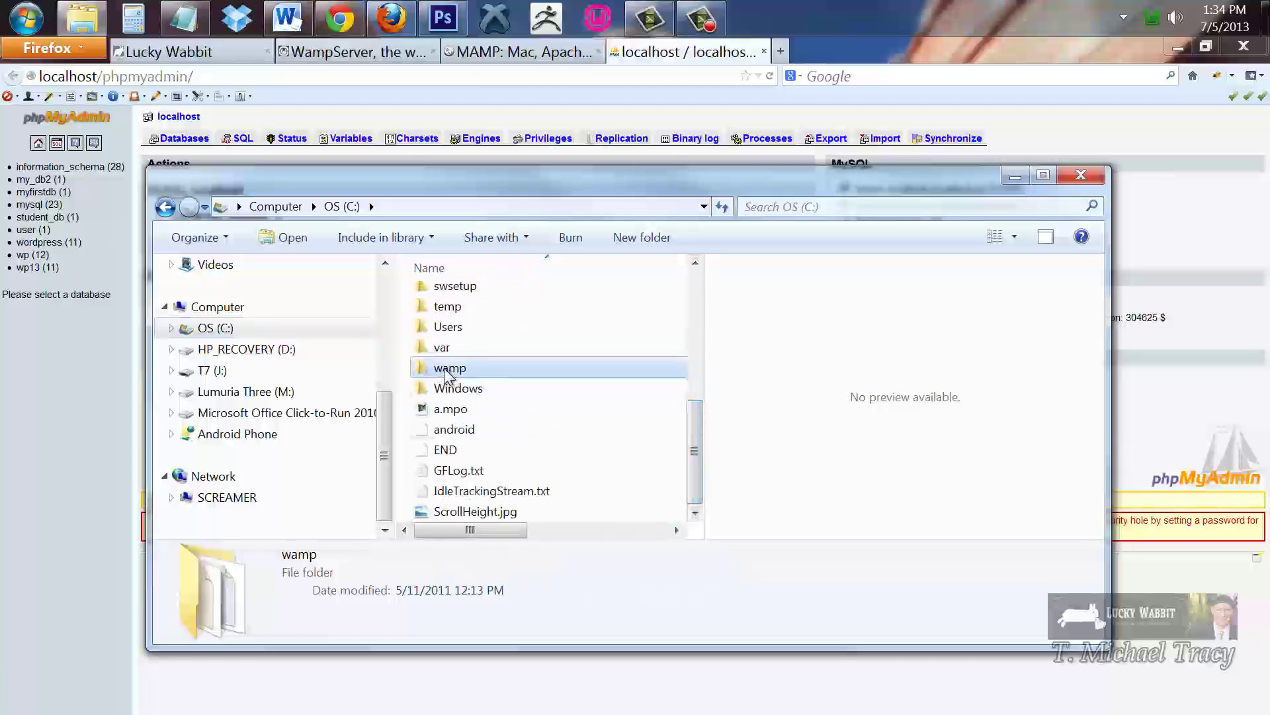
pyautogui.doubleClick(447, 373)
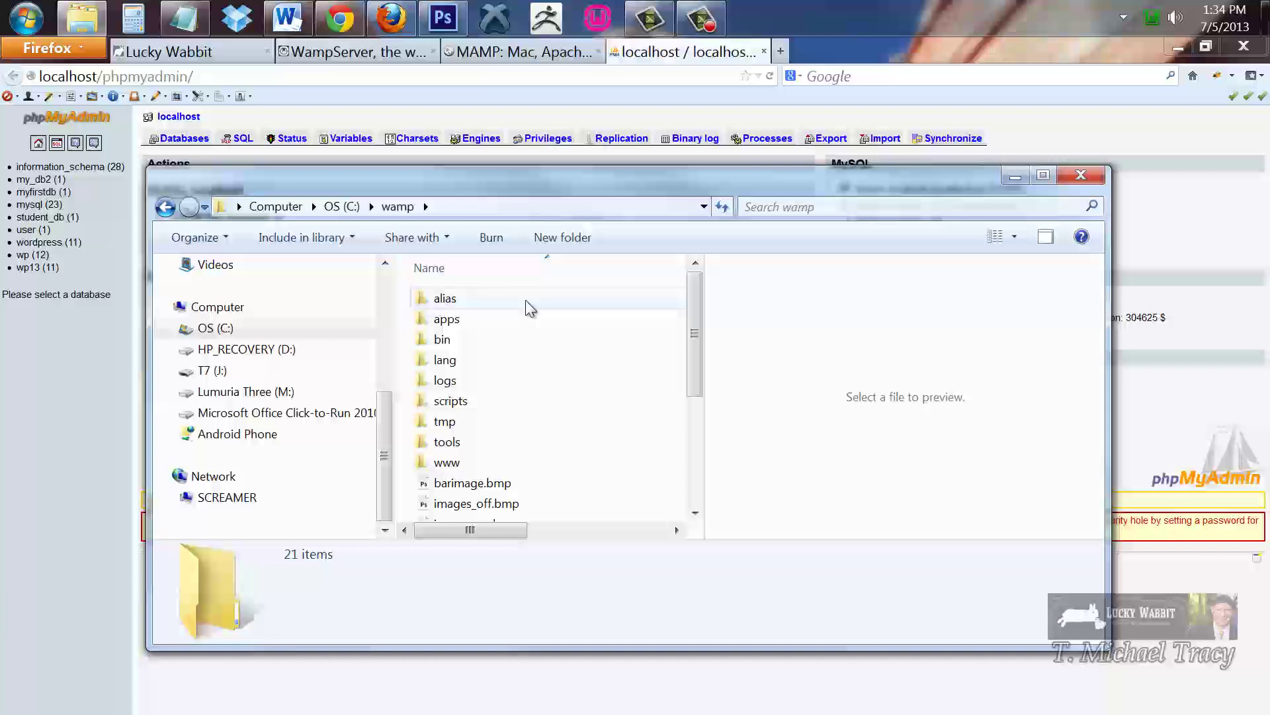
pyautogui.moveTo(693, 364); pyautogui.dragTo(691, 426)
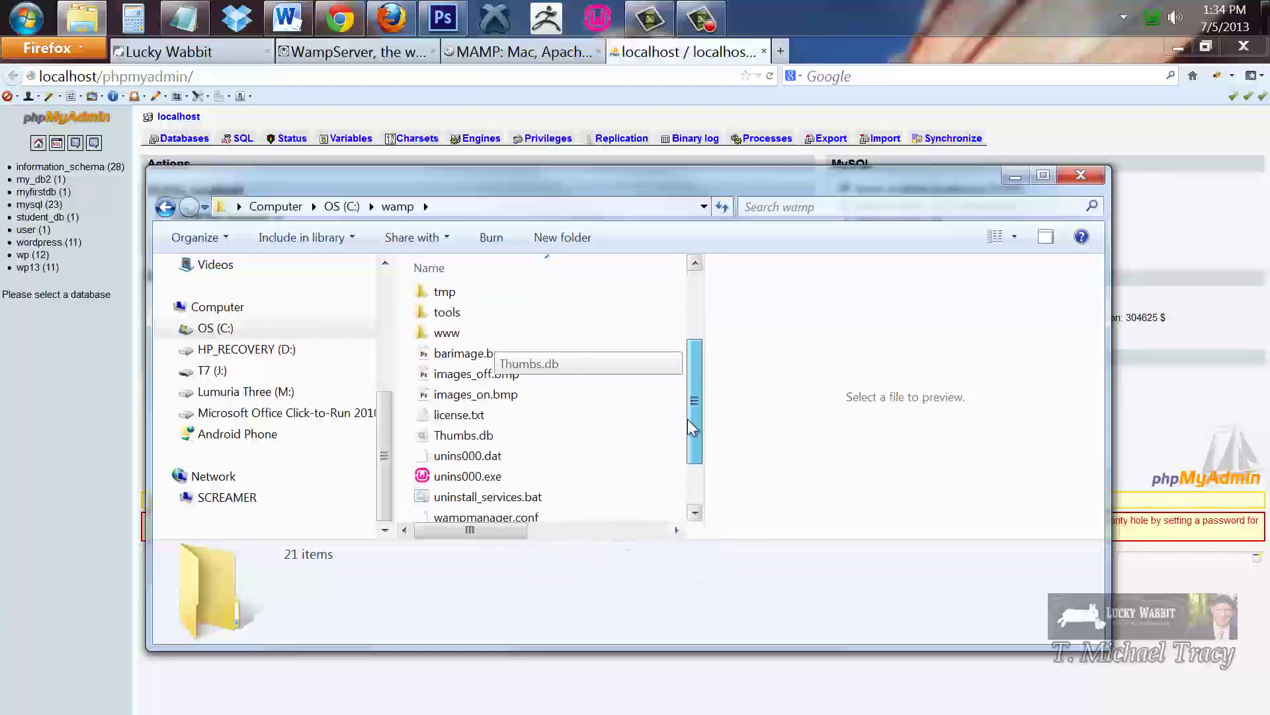
pyautogui.click(450, 335)
pyautogui.doubleClick(449, 336)
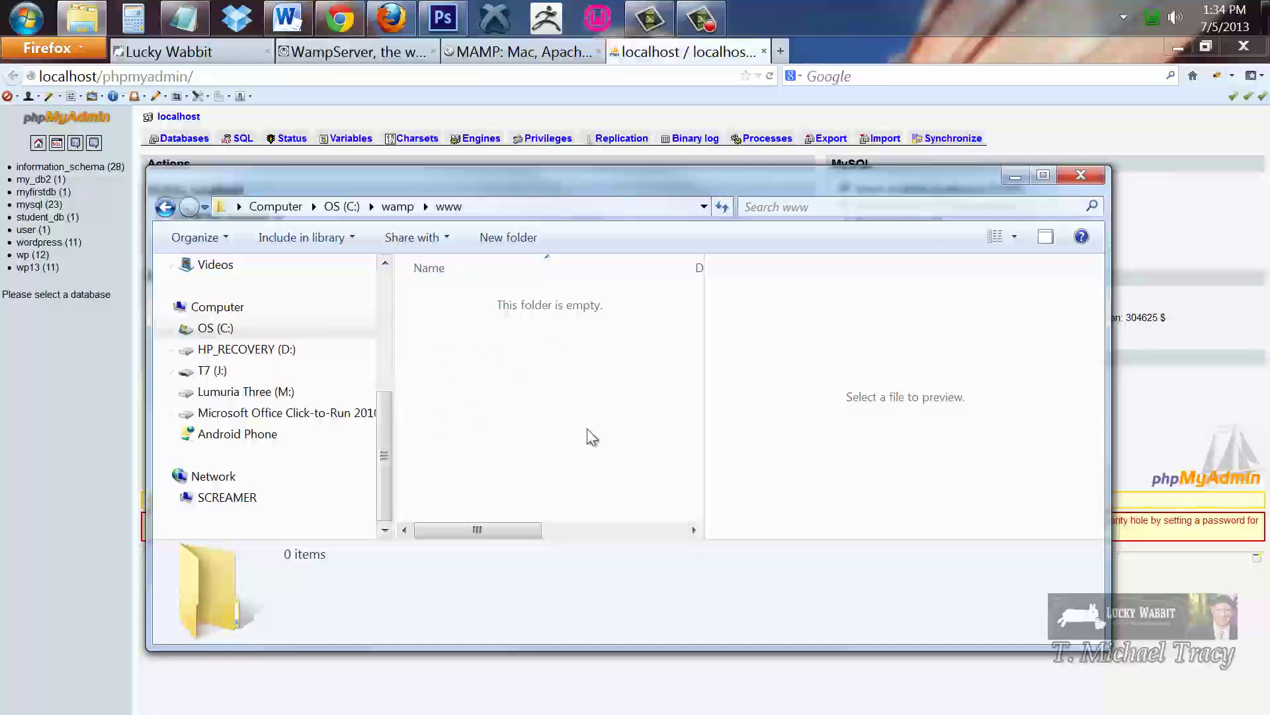
pyautogui.click(483, 208)
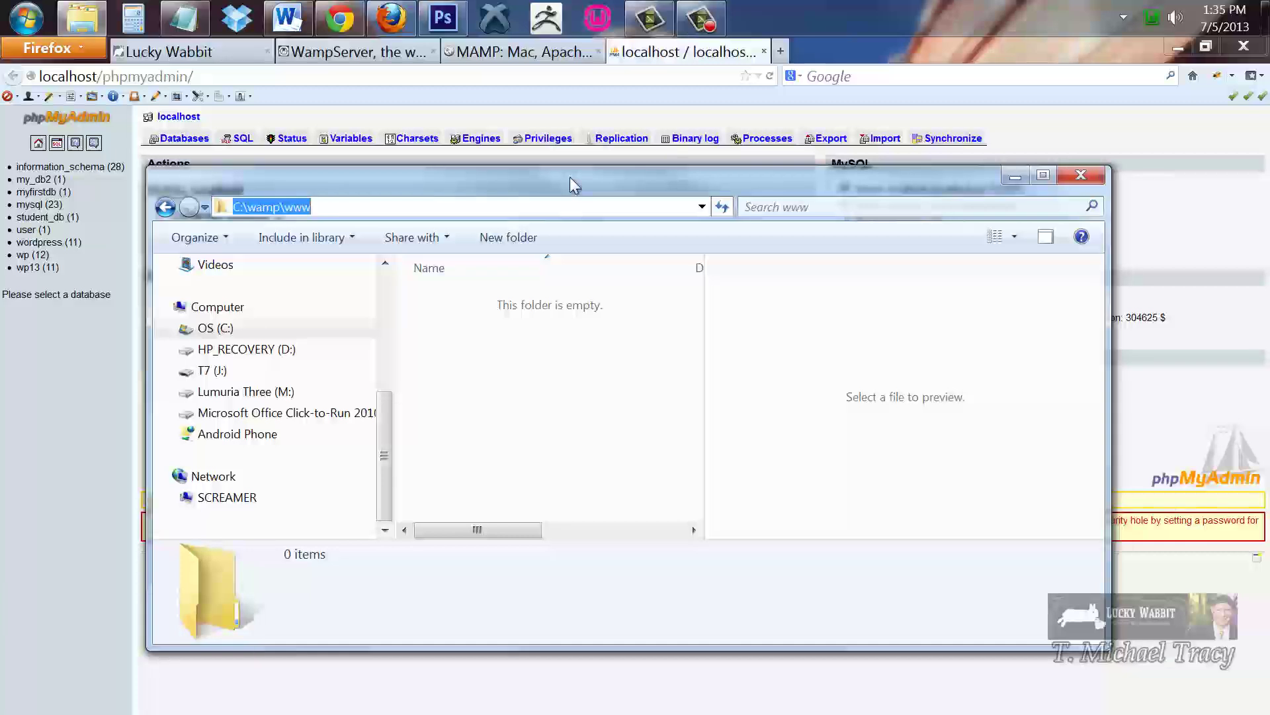
pyautogui.moveTo(570, 177); pyautogui.dragTo(562, 255)
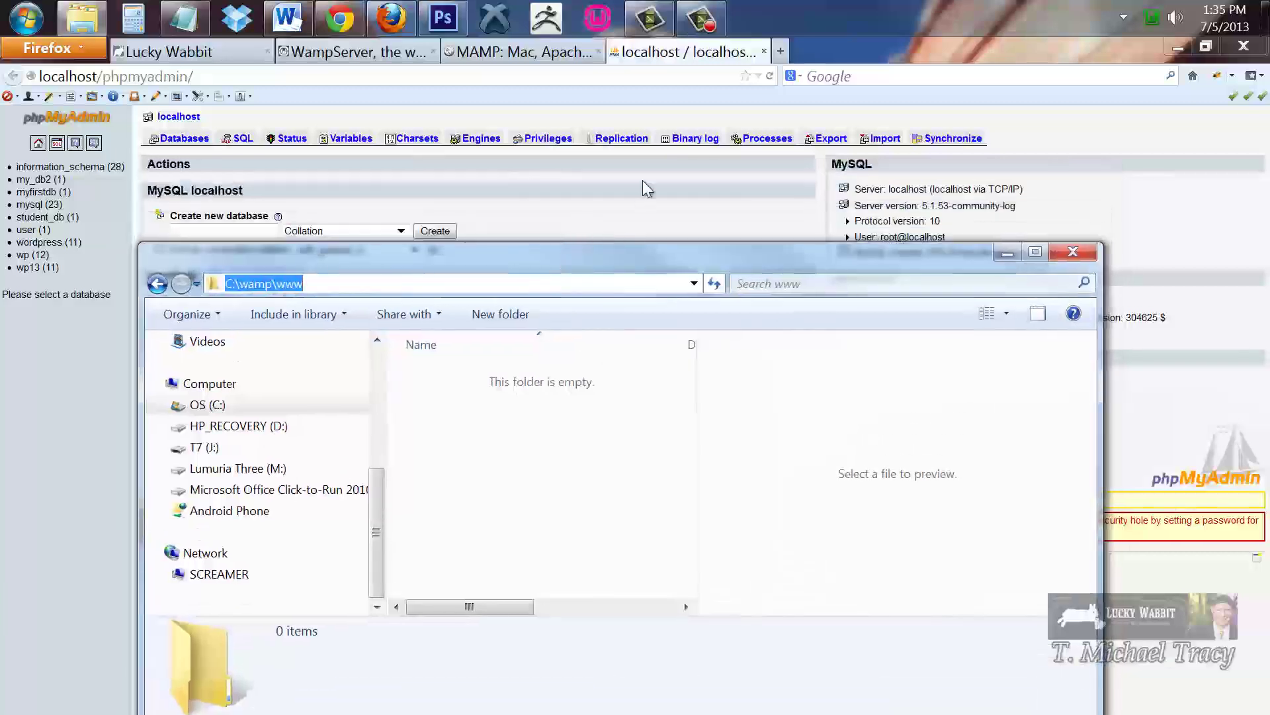
pyautogui.click(774, 53)
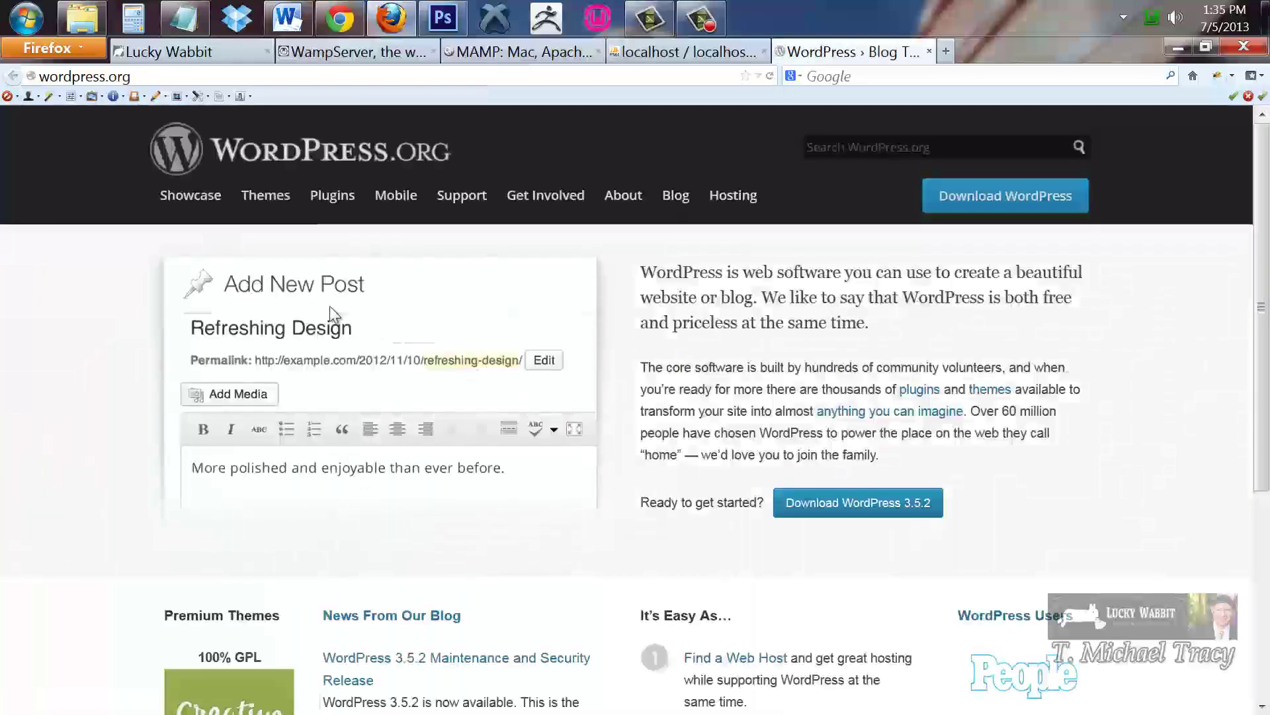
# Go to the WordPress.org download page and start downloading wordpress-3.5.2.zip
pyautogui.click(991, 208)
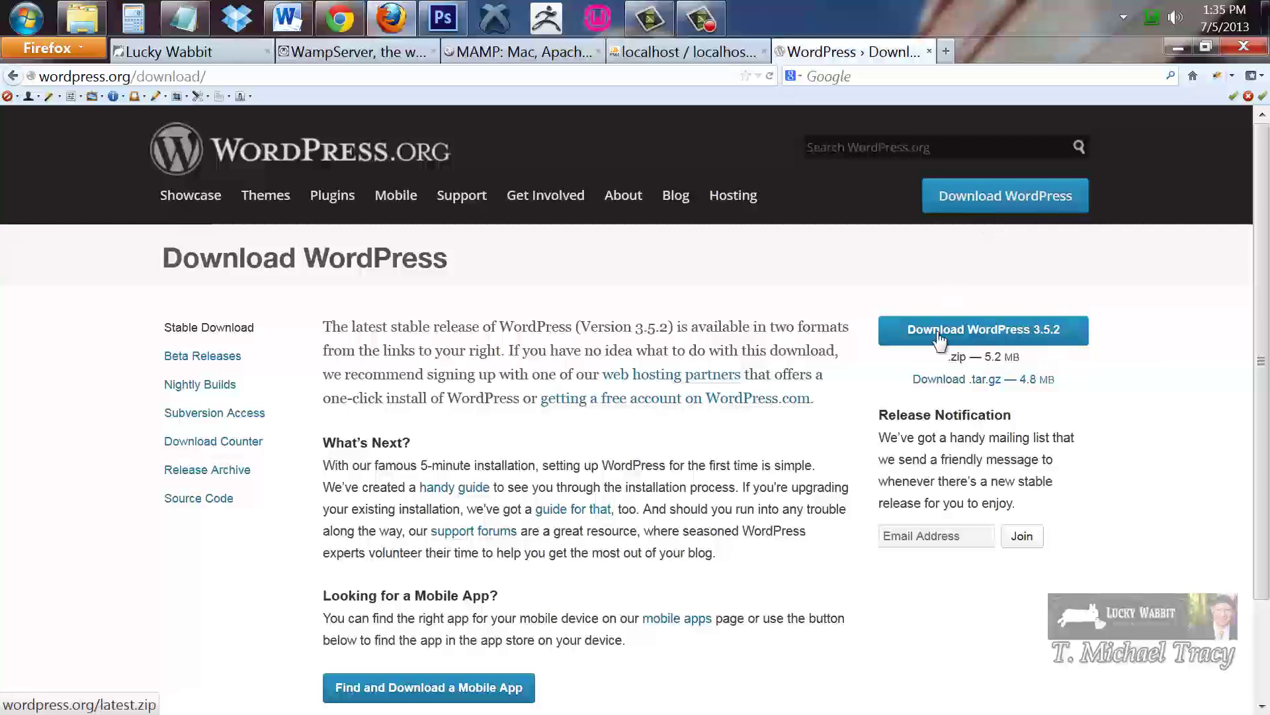
pyautogui.click(979, 339)
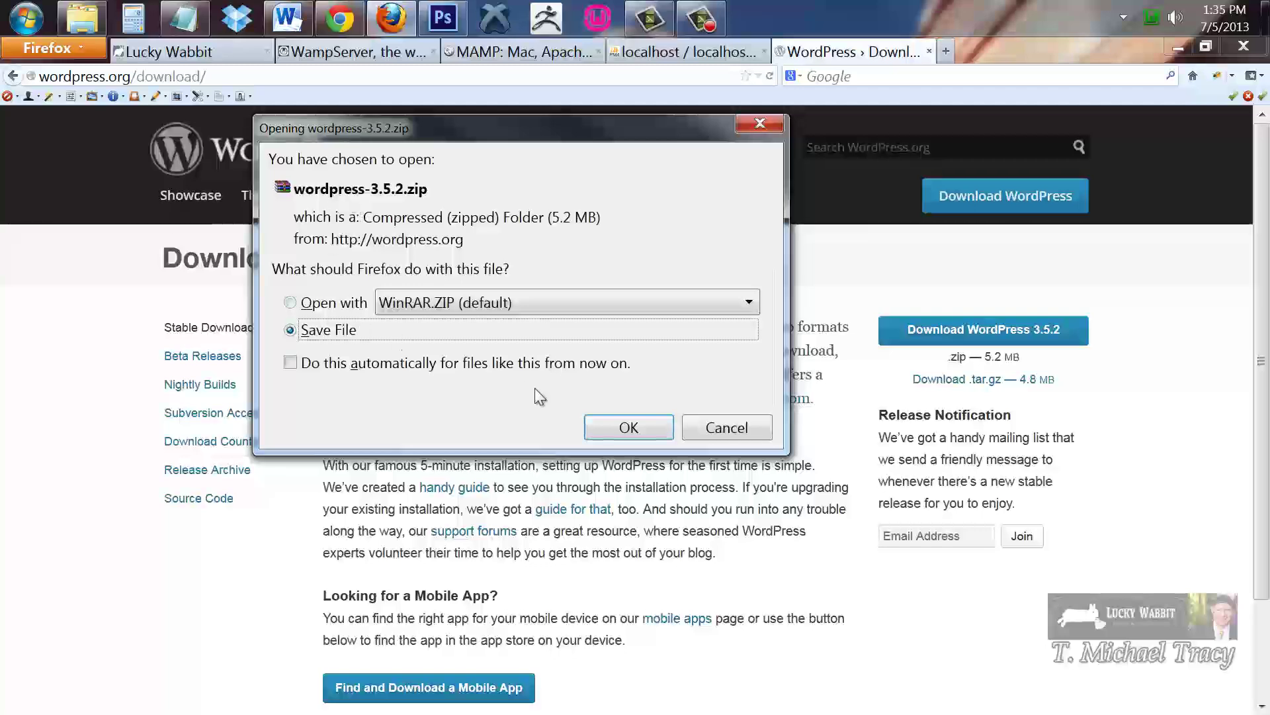
# Confirm saving the zip and browse to the C:\wamp\www folder
pyautogui.click(609, 426)
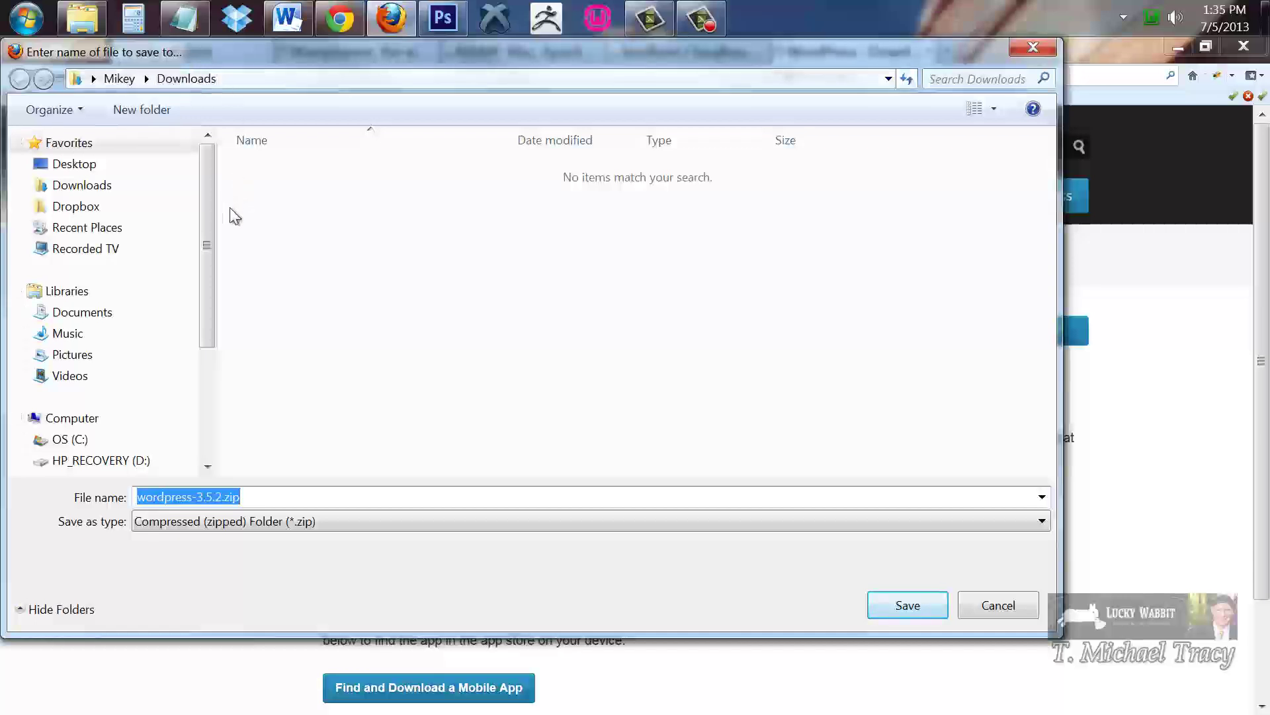
pyautogui.moveTo(214, 274); pyautogui.dragTo(218, 370)
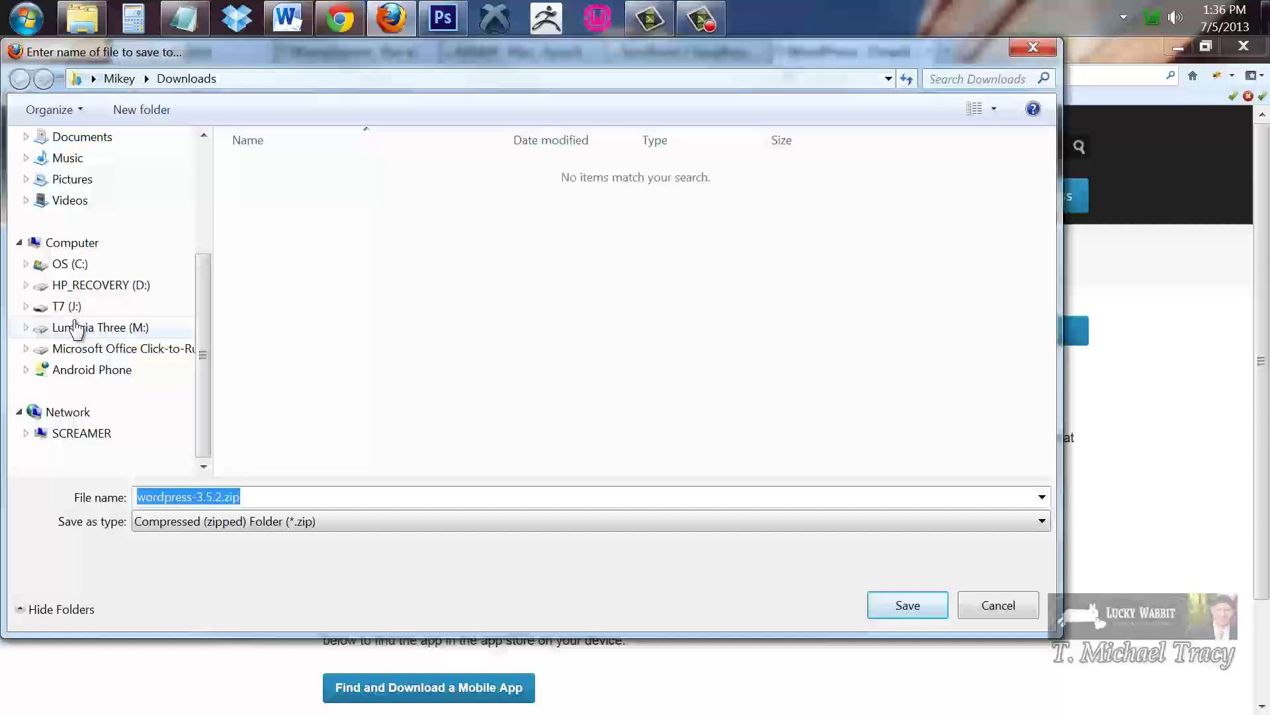
pyautogui.click(70, 264)
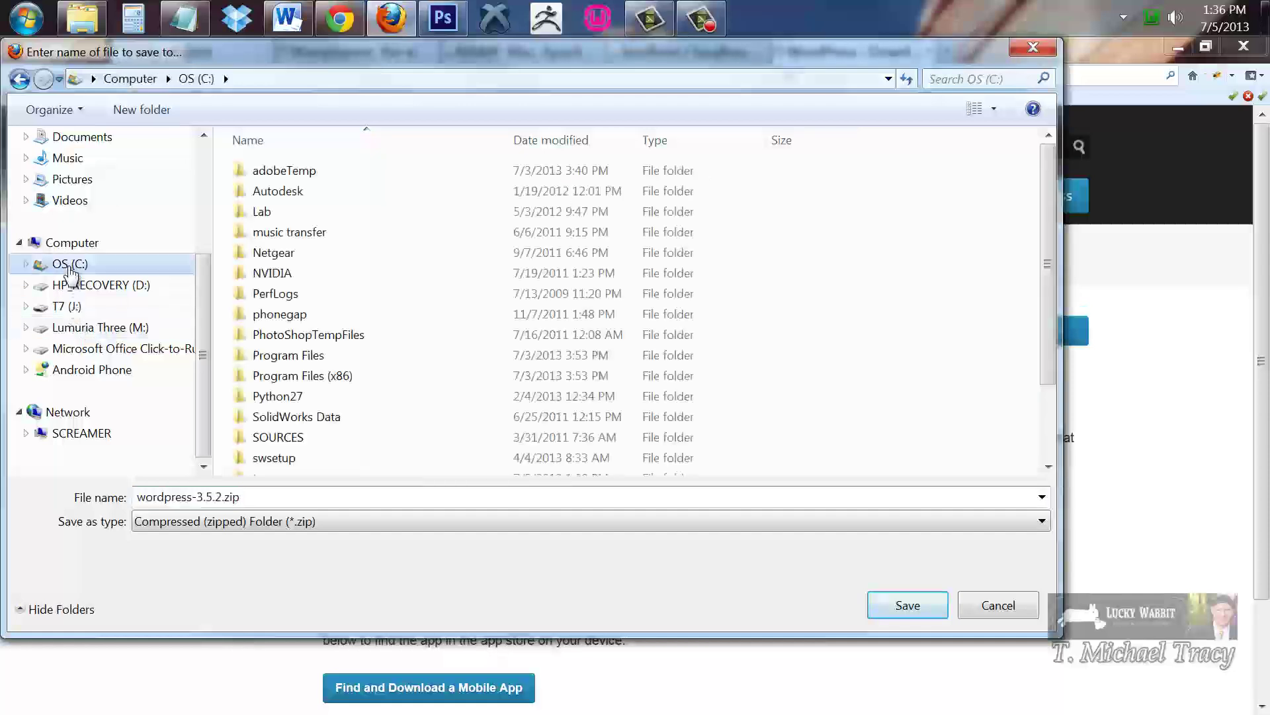
pyautogui.moveTo(1042, 226); pyautogui.dragTo(1048, 295)
pyautogui.doubleClick(268, 454)
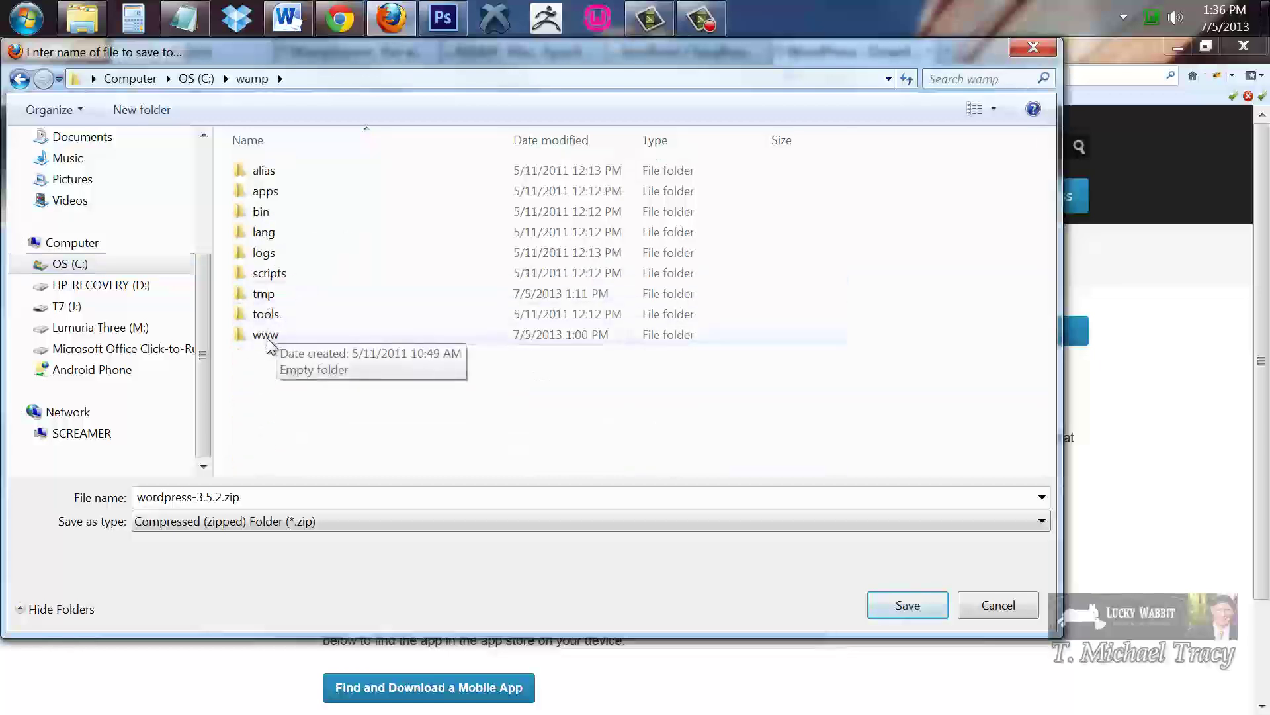
pyautogui.doubleClick(268, 335)
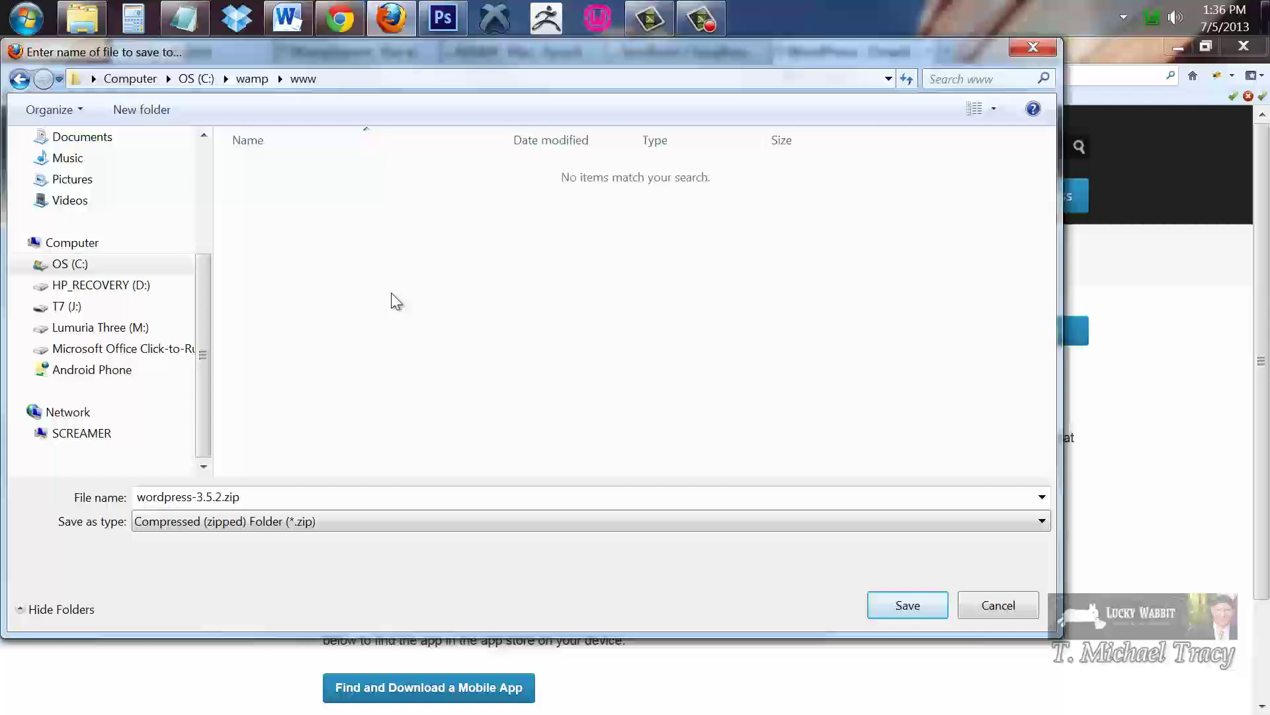
# Create a WordpressDemo folder in www and save wordpress-3.5.2.zip into it
pyautogui.click(144, 109)
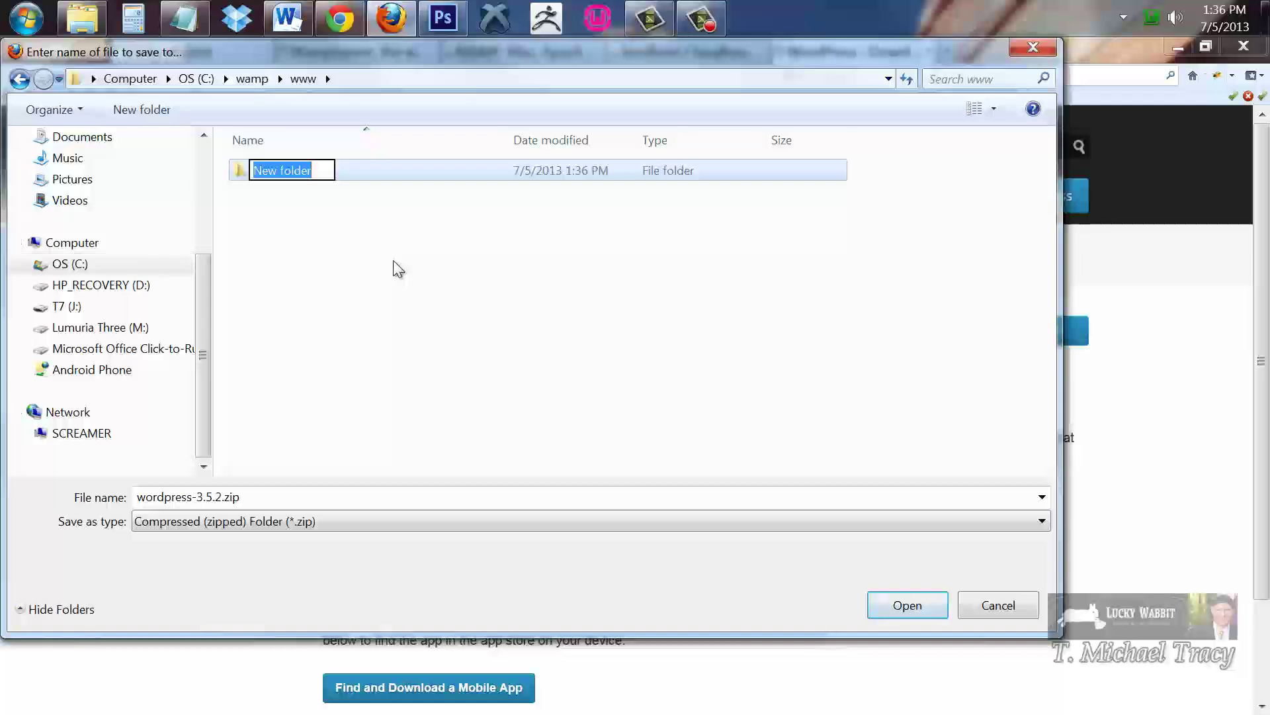
pyautogui.write('Wor')
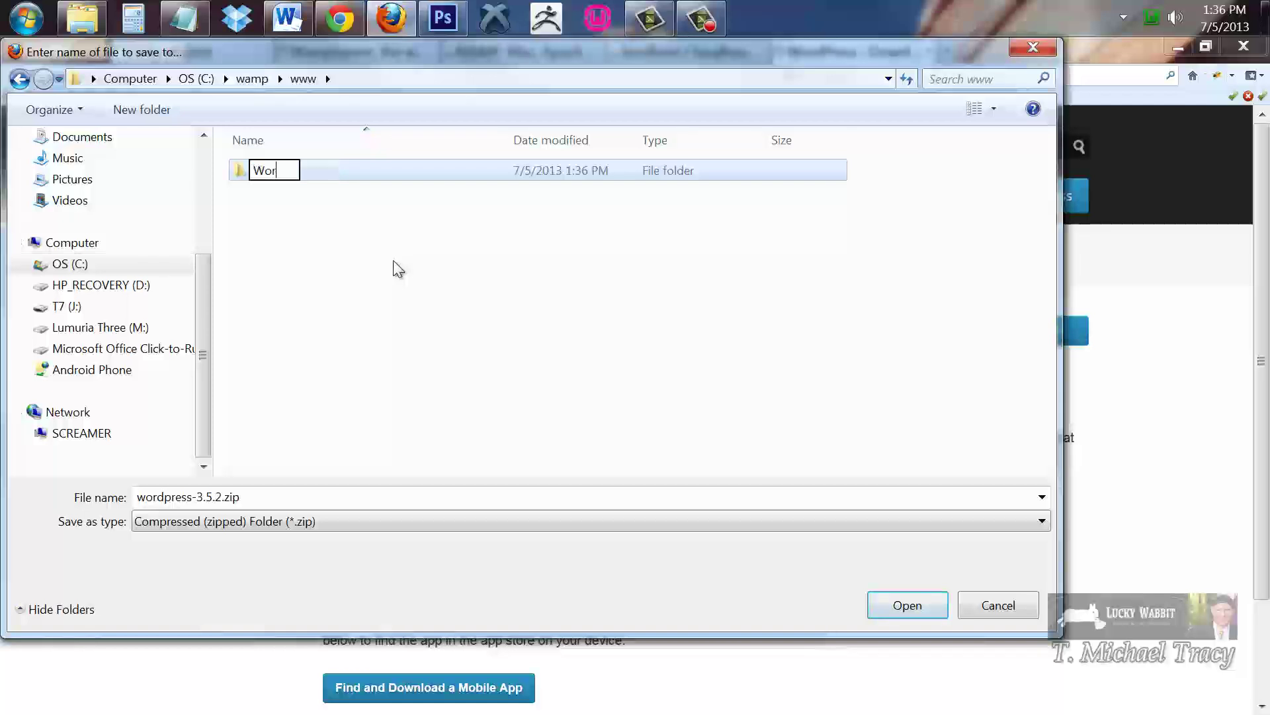
pyautogui.write('dpress')
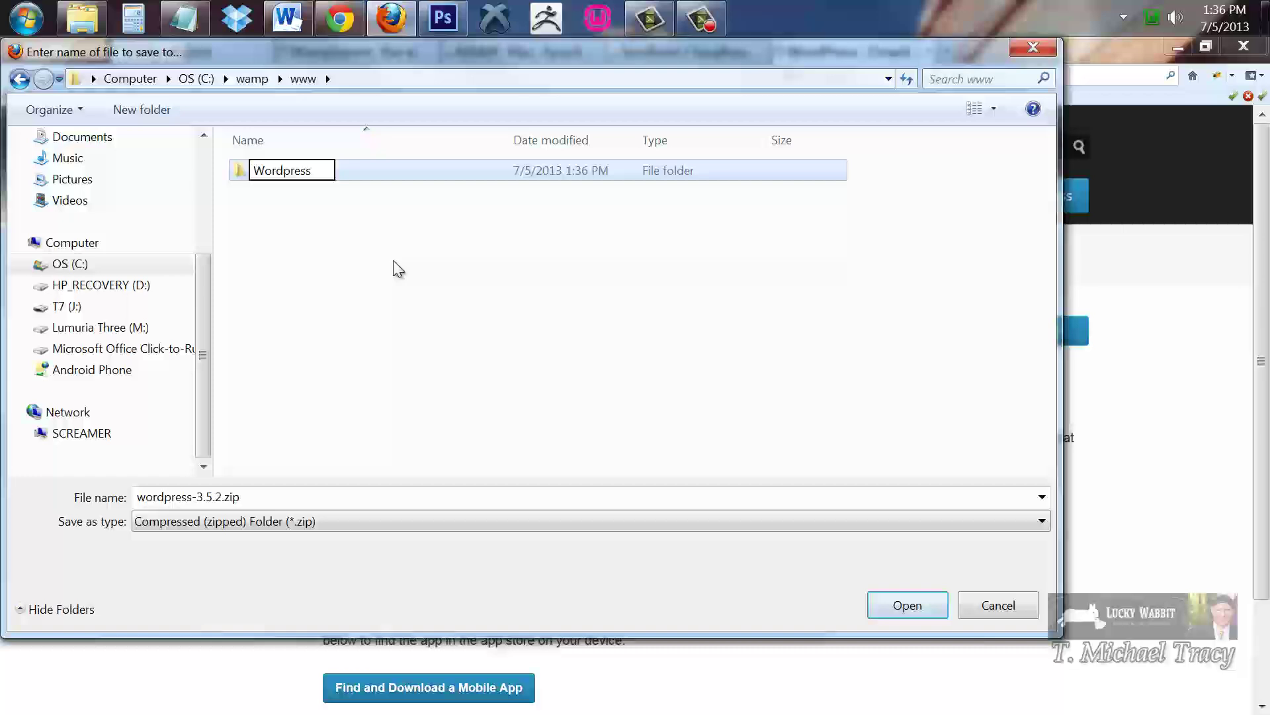
pyautogui.write('Demo')
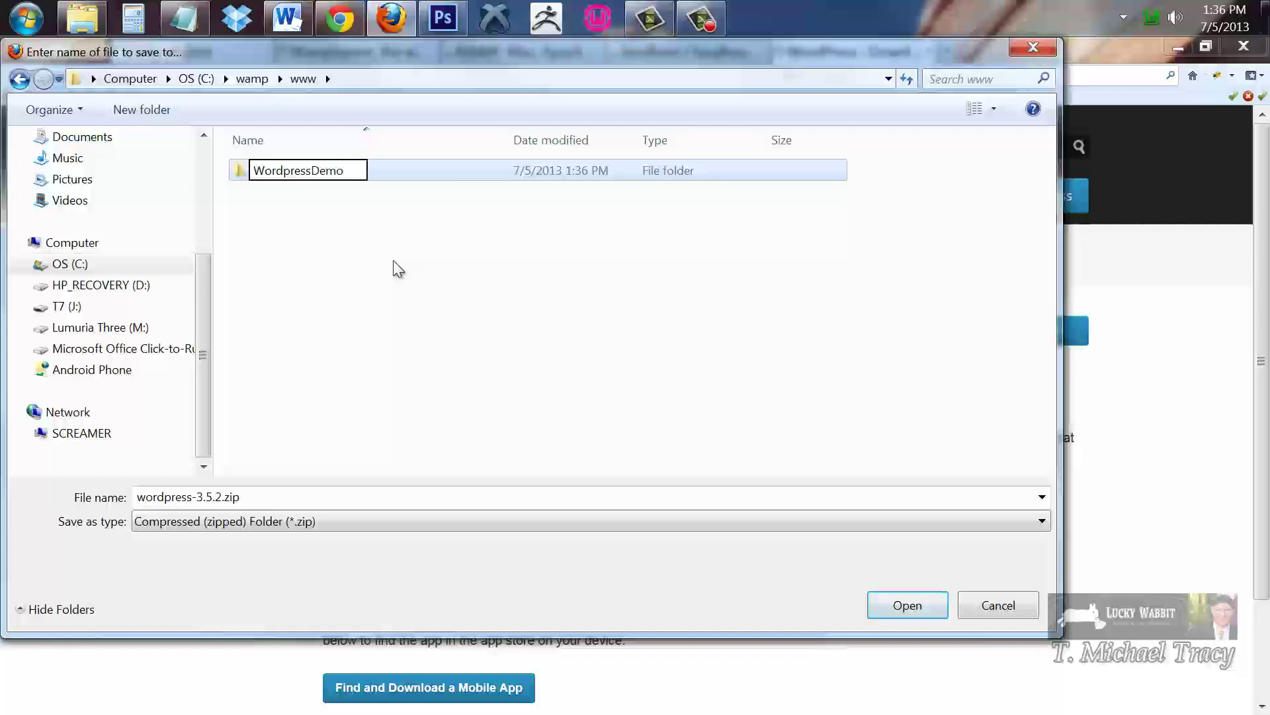
pyautogui.click(395, 171)
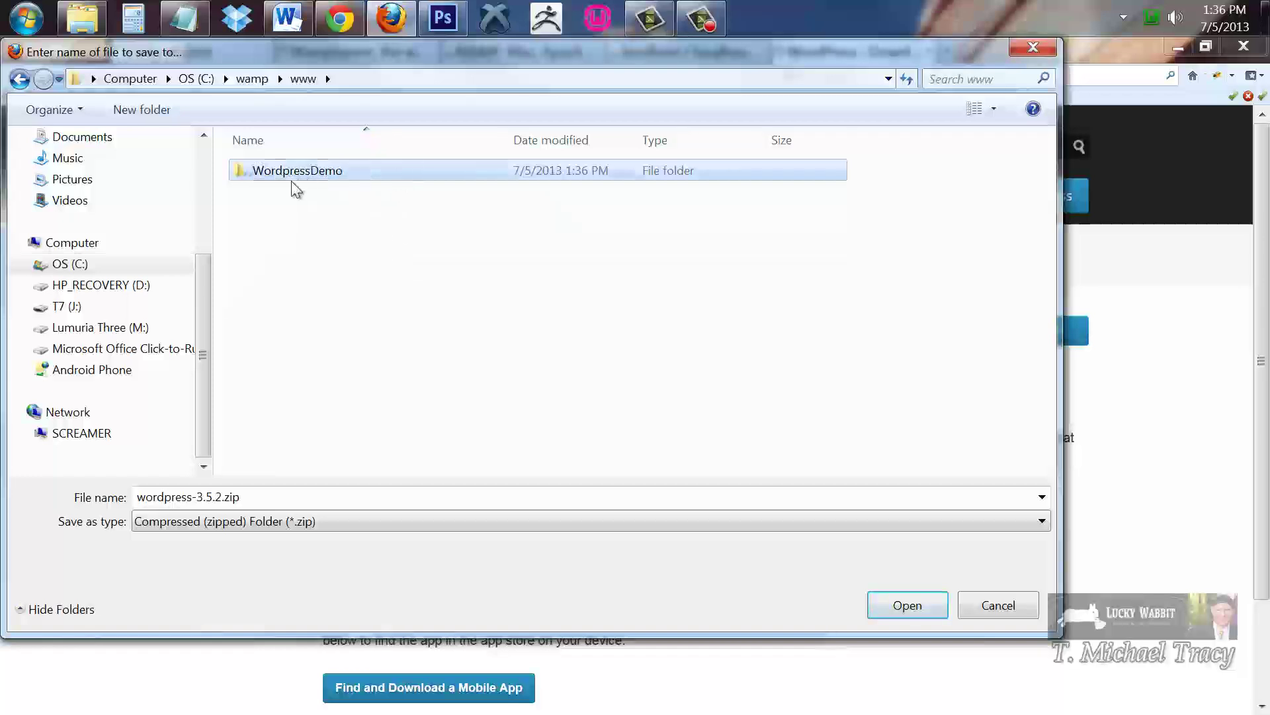
pyautogui.doubleClick(357, 171)
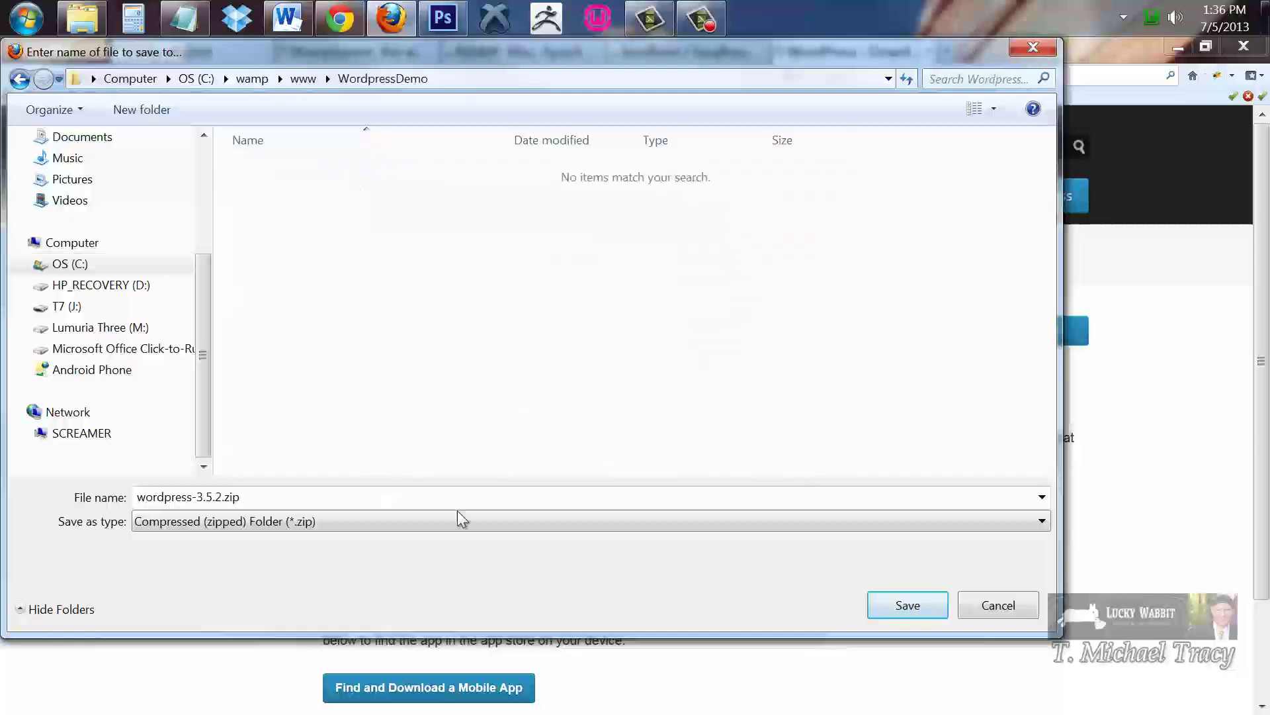
pyautogui.click(895, 608)
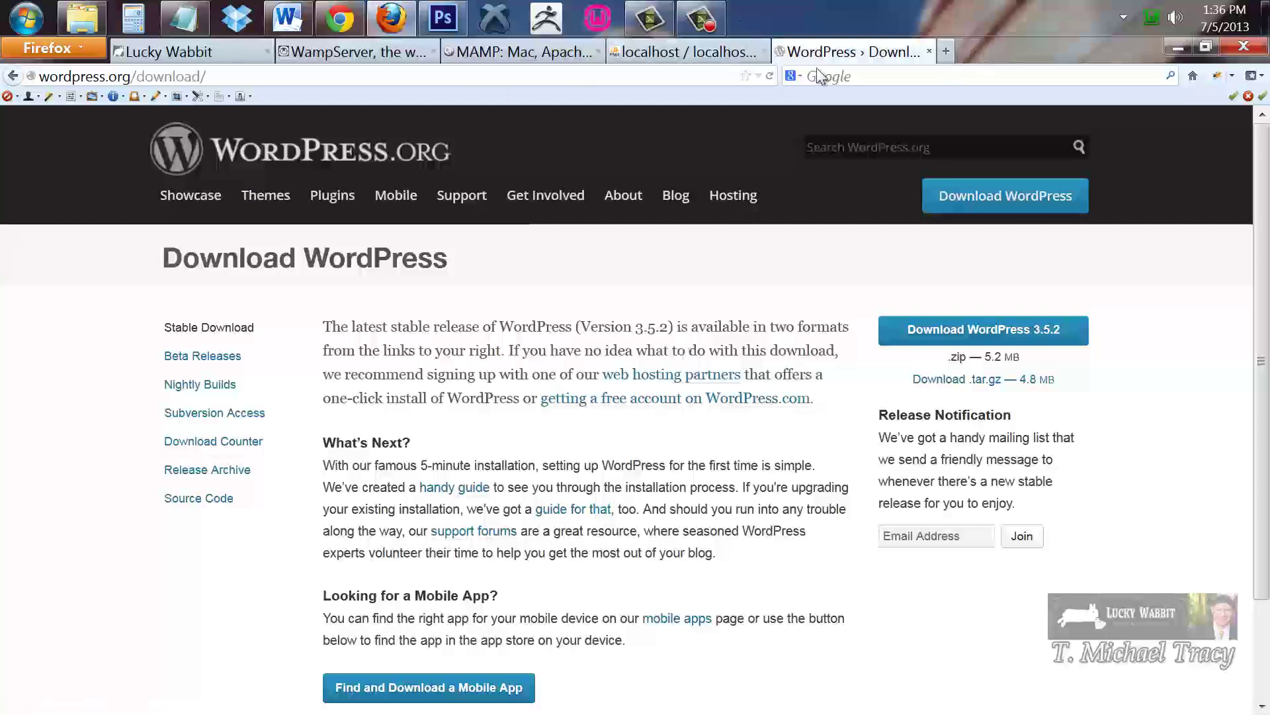
# Open the WordpressDemo folder in Explorer and open wordpress-3.5.2.zip in WinRAR
pyautogui.click(92, 24)
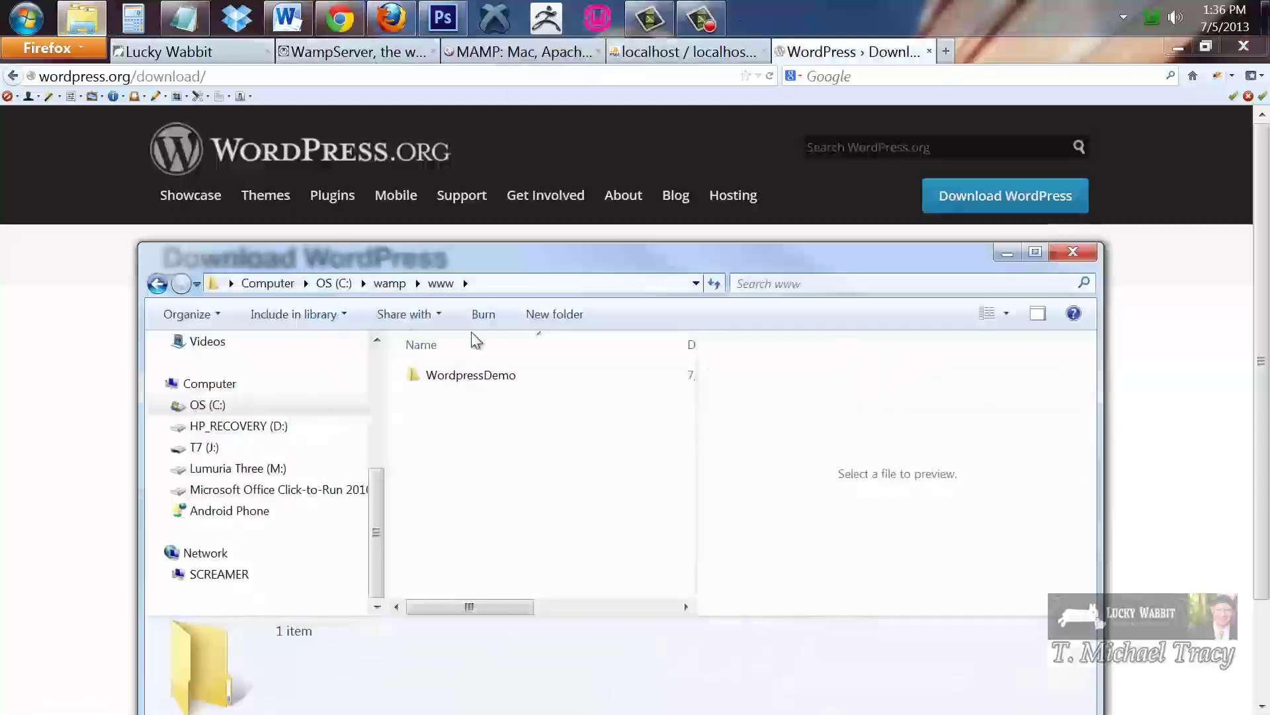
pyautogui.doubleClick(463, 375)
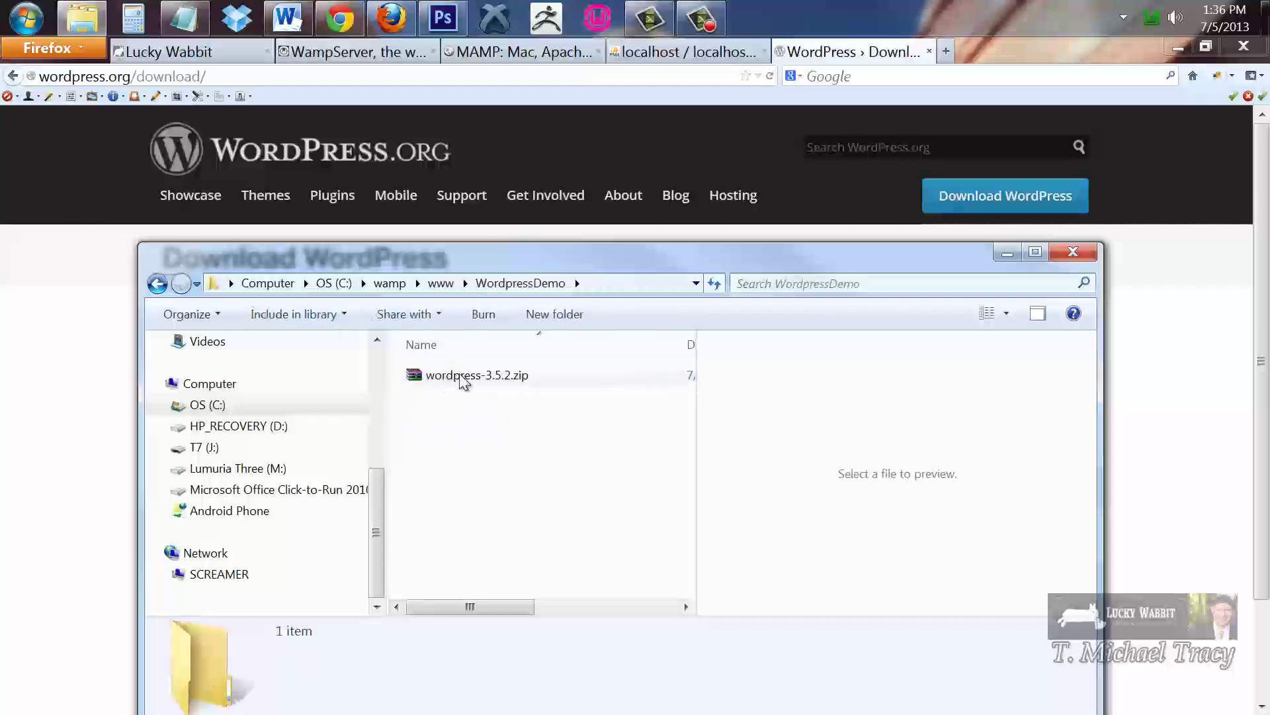
pyautogui.doubleClick(460, 376)
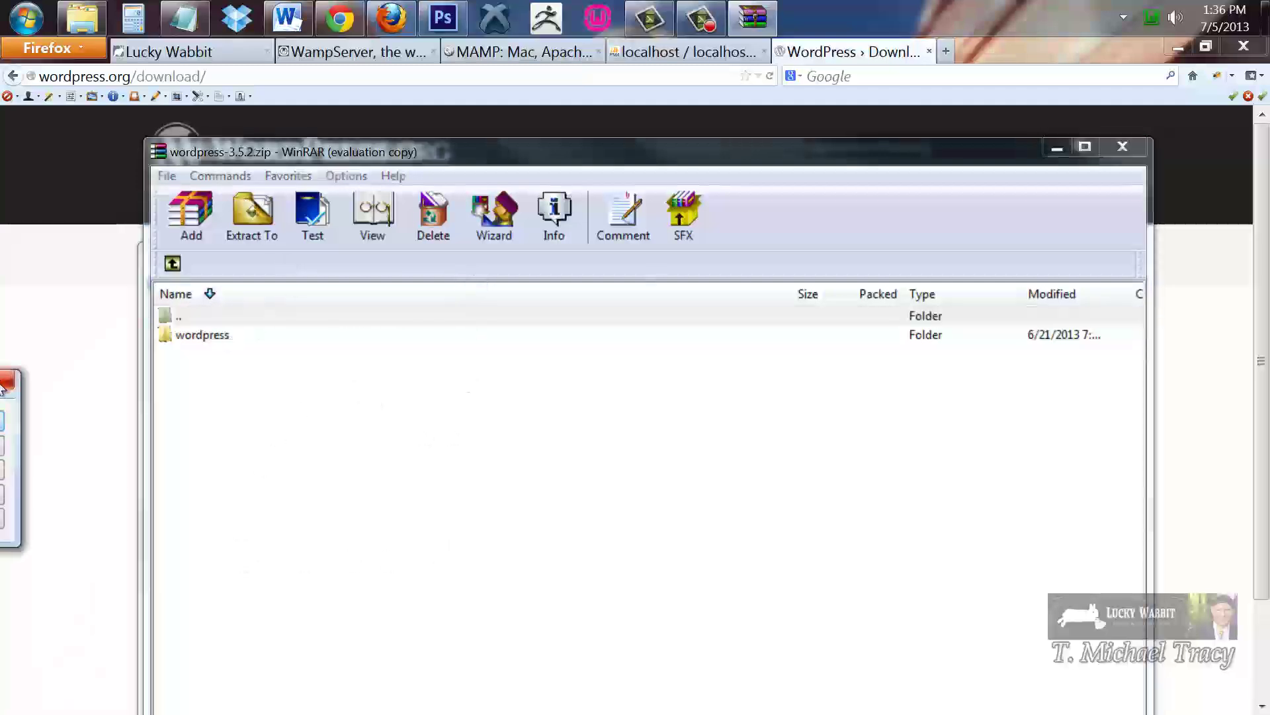
# Extract the archive to C:\wamp\www\WordpressDemo\wordpress-3.5.2 and close WinRAR
pyautogui.click(482, 349)
pyautogui.click(245, 219)
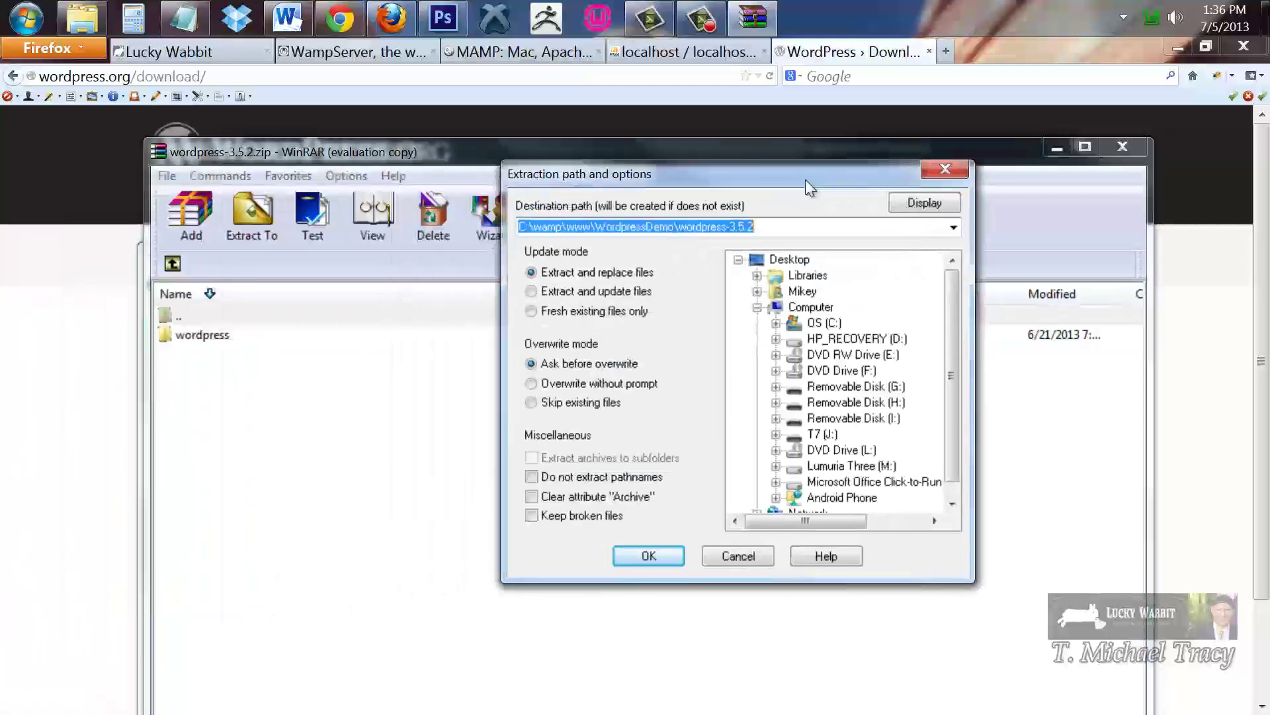
pyautogui.click(634, 555)
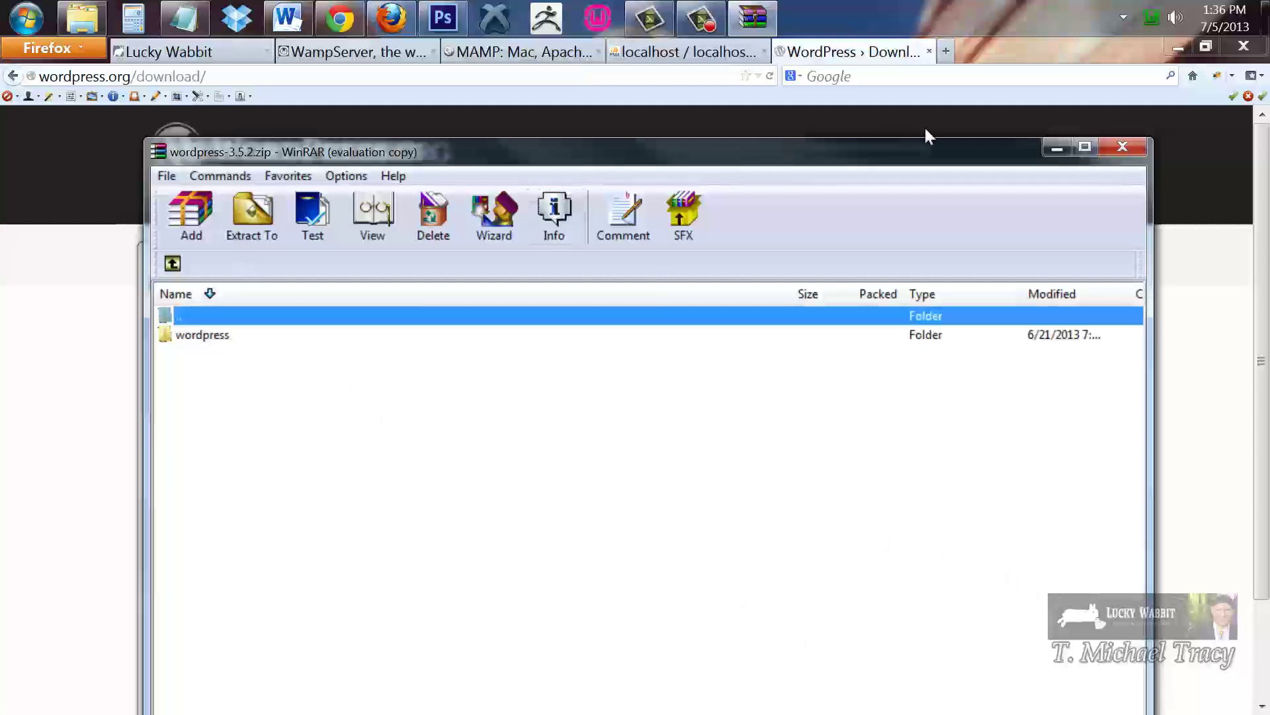
pyautogui.click(1123, 146)
# Browse into wordpress-3.5.2\wordpress, select its 19 items, and return to WordpressDemo
pyautogui.click(467, 475)
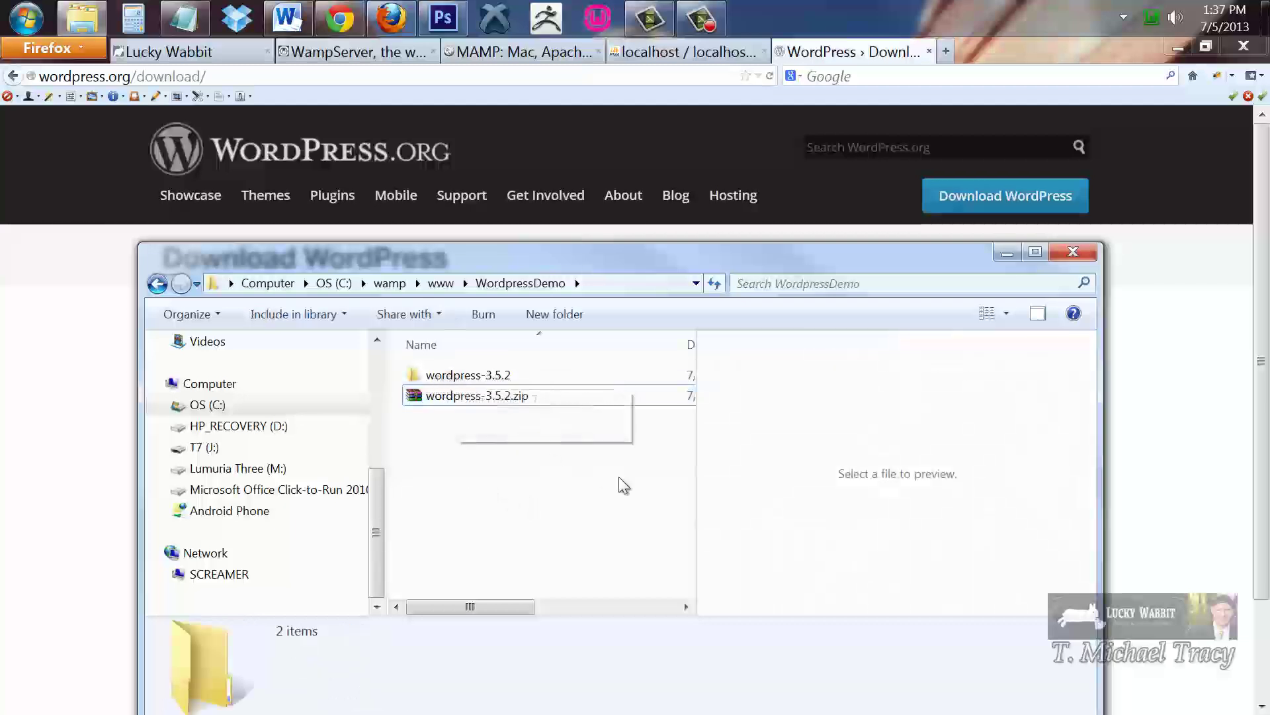
pyautogui.doubleClick(471, 374)
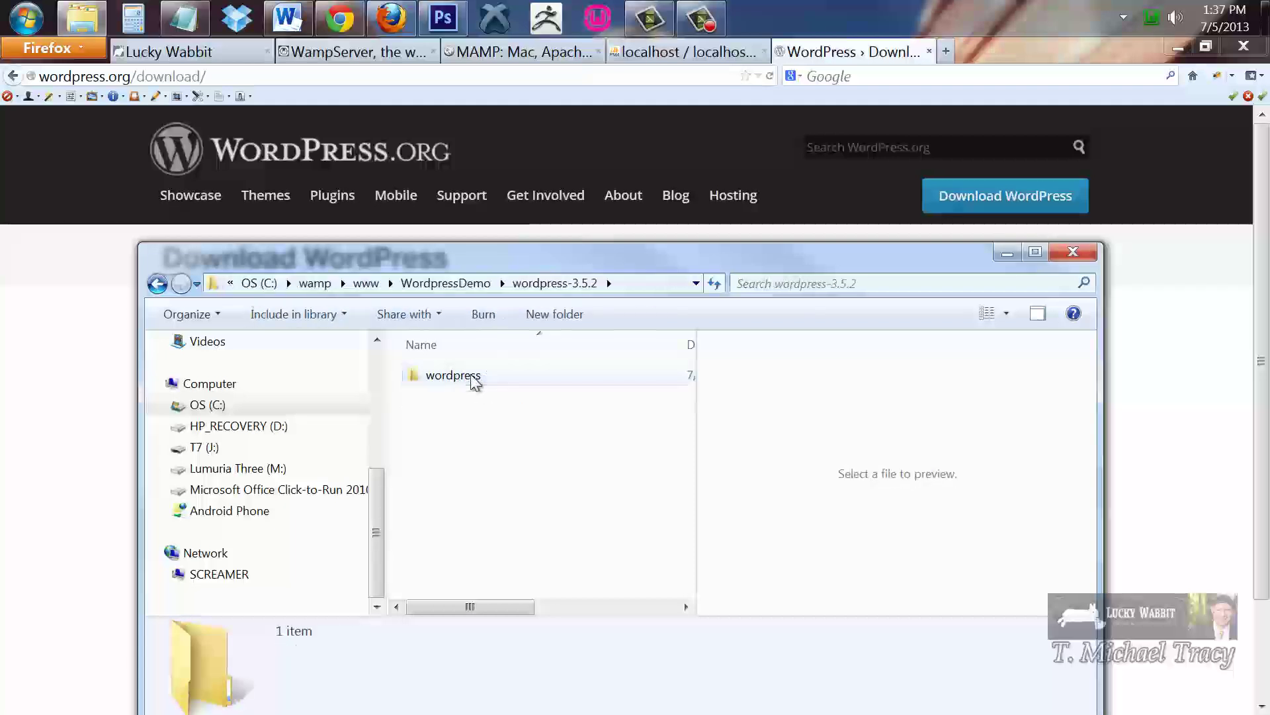
pyautogui.doubleClick(466, 379)
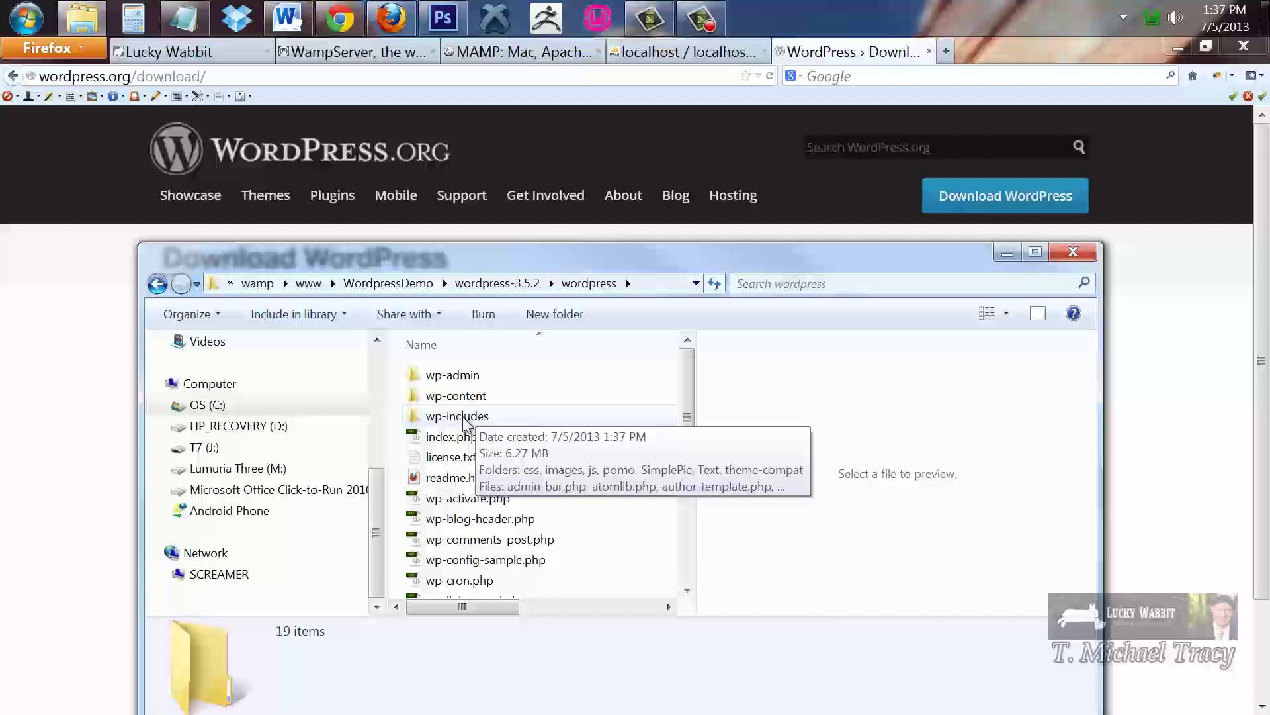
pyautogui.scroll(-1, 693, 403)
pyautogui.moveTo(693, 403); pyautogui.dragTo(706, 363)
pyautogui.click(454, 380)
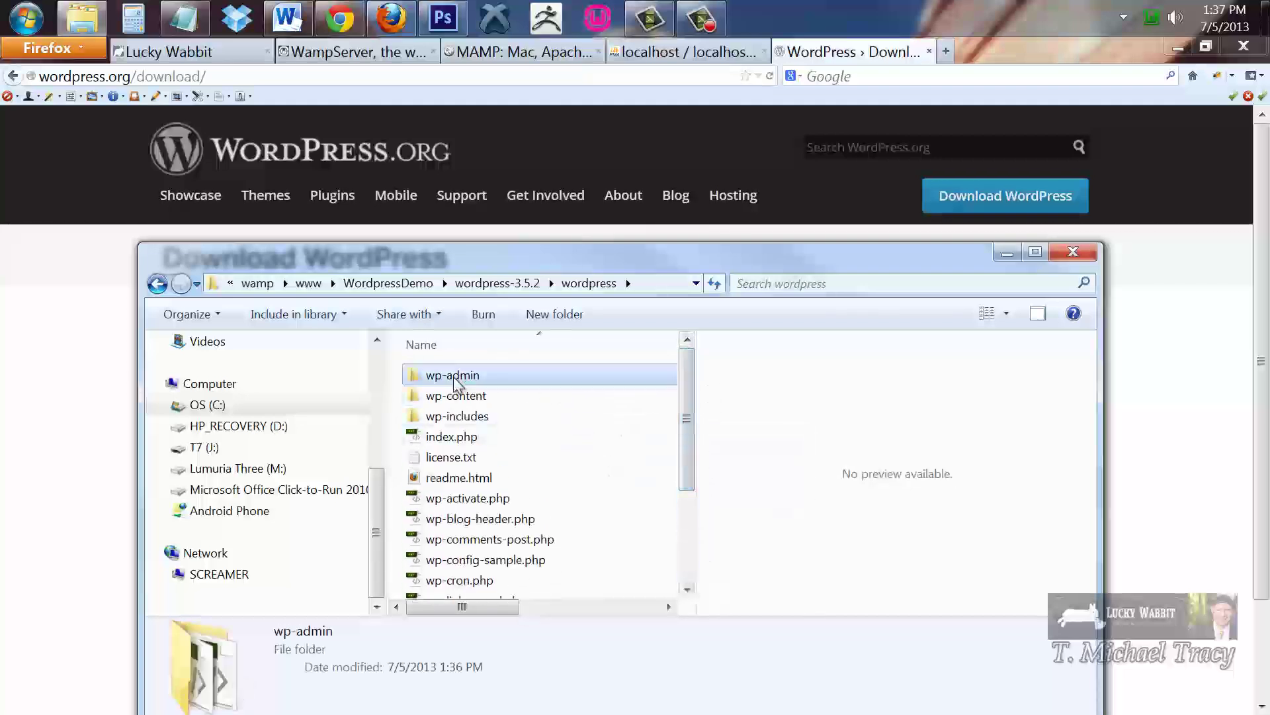
pyautogui.moveTo(688, 392); pyautogui.dragTo(710, 544)
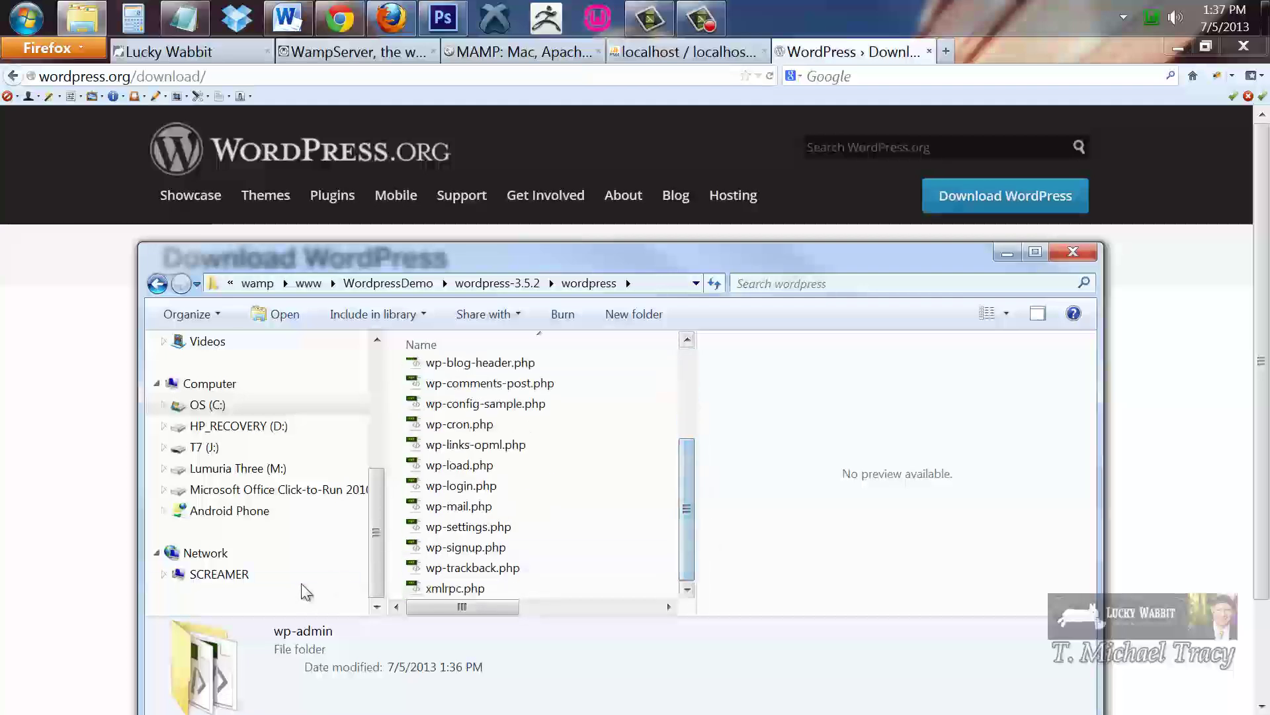
pyautogui.keyDown('shift'); pyautogui.click(442, 588); pyautogui.keyUp('shift')
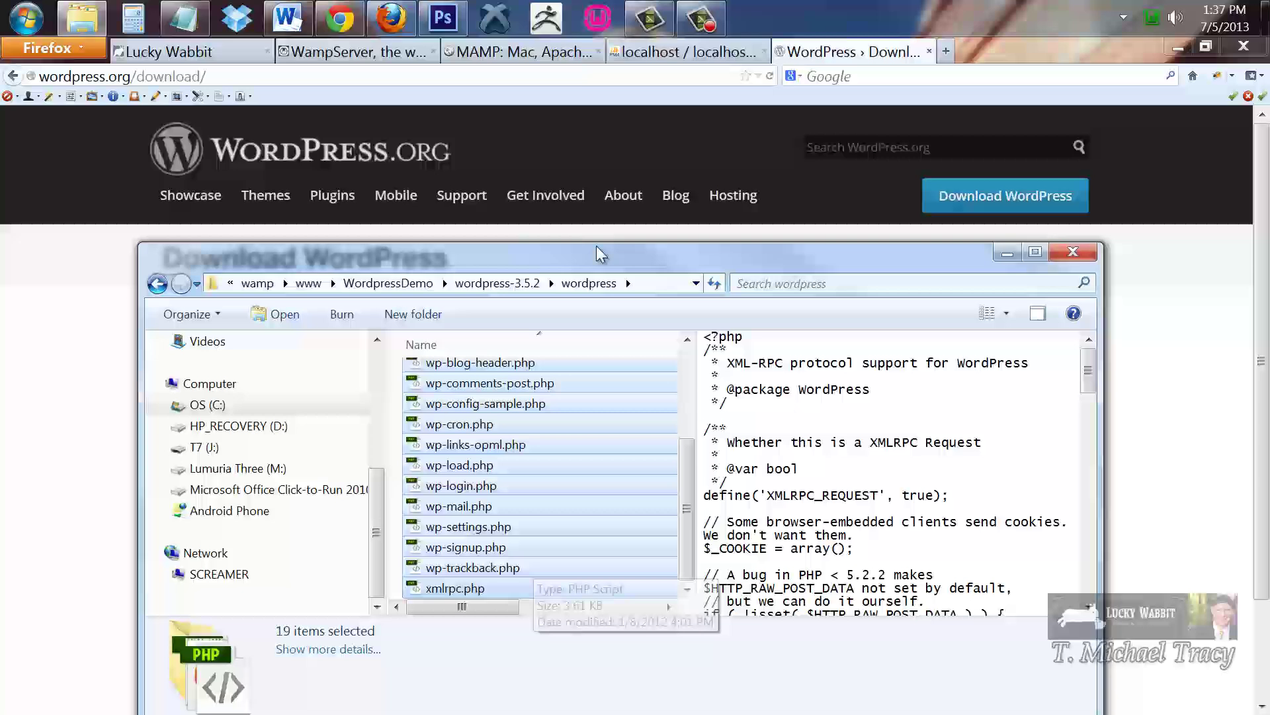
pyautogui.click(371, 284)
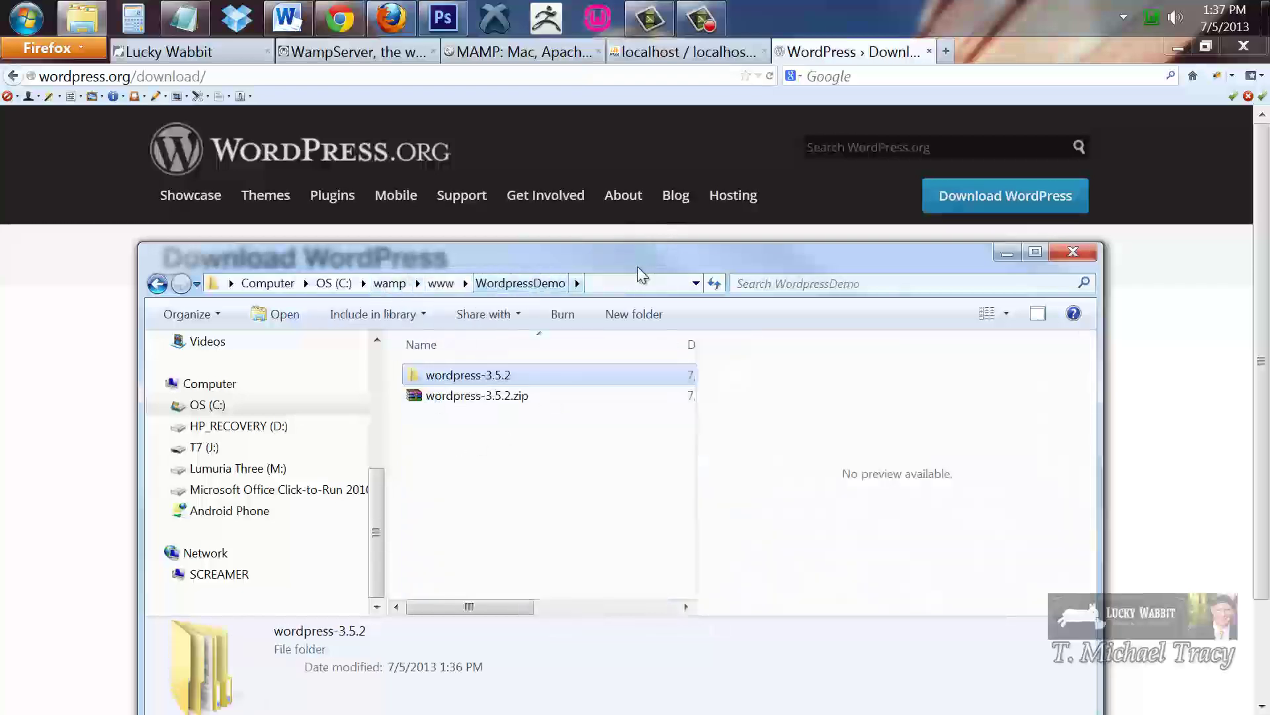
pyautogui.click(640, 274)
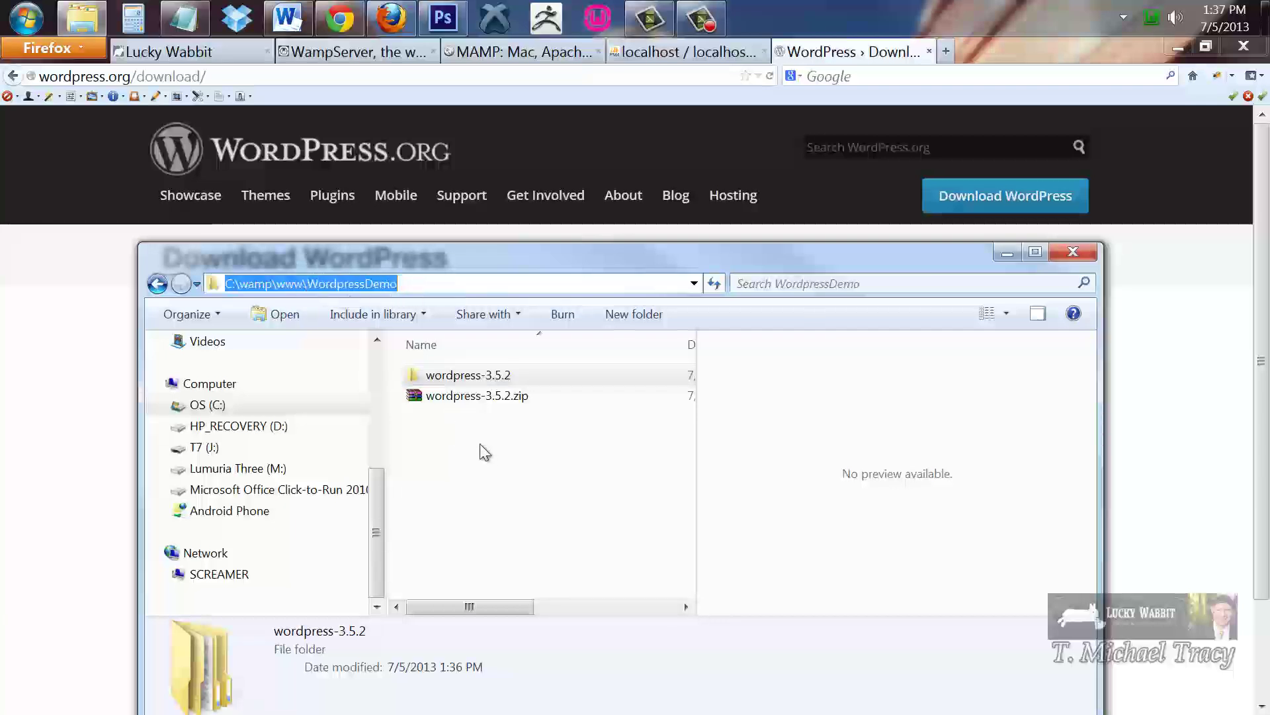
pyautogui.click(496, 483)
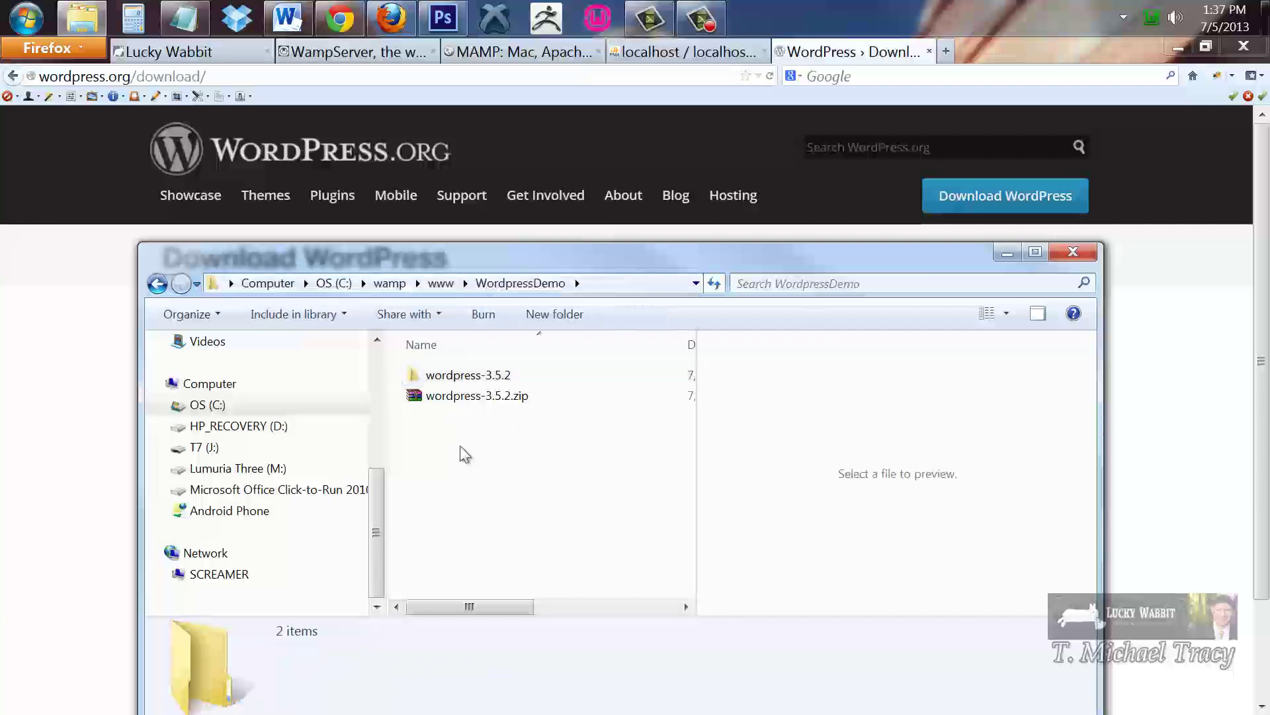
pyautogui.hotkey('alt', 'v')
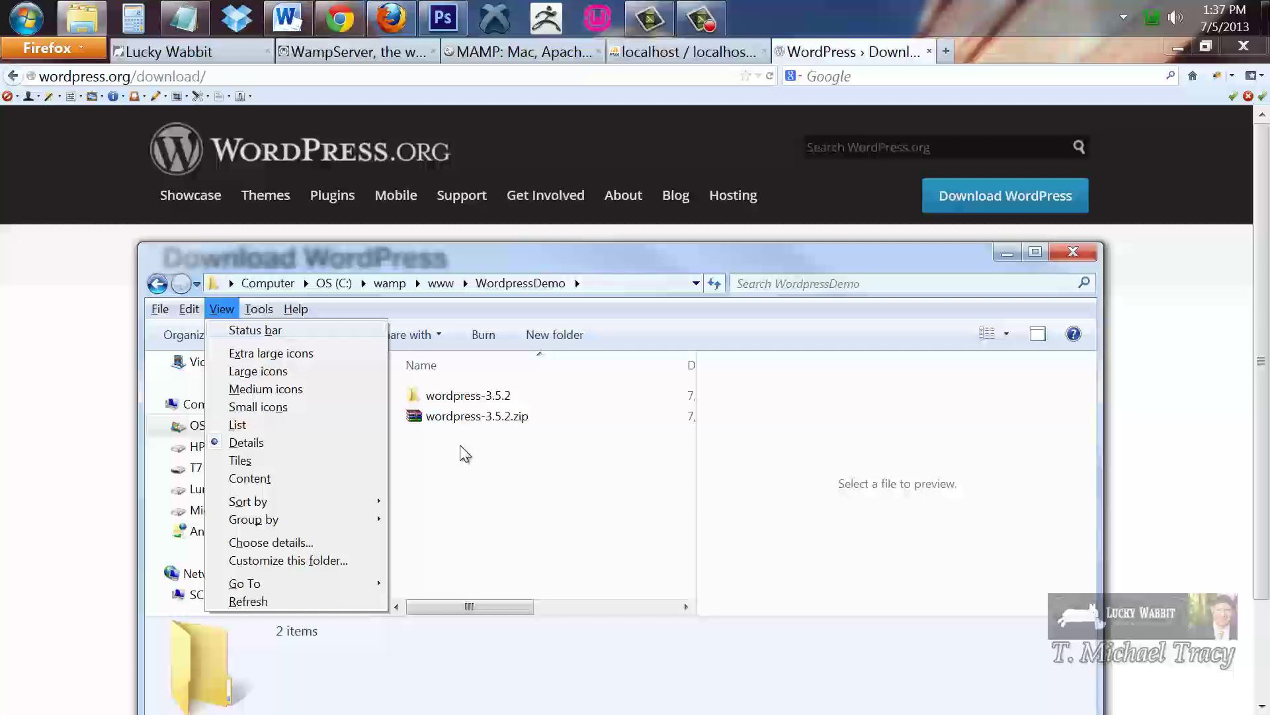
pyautogui.click(522, 511)
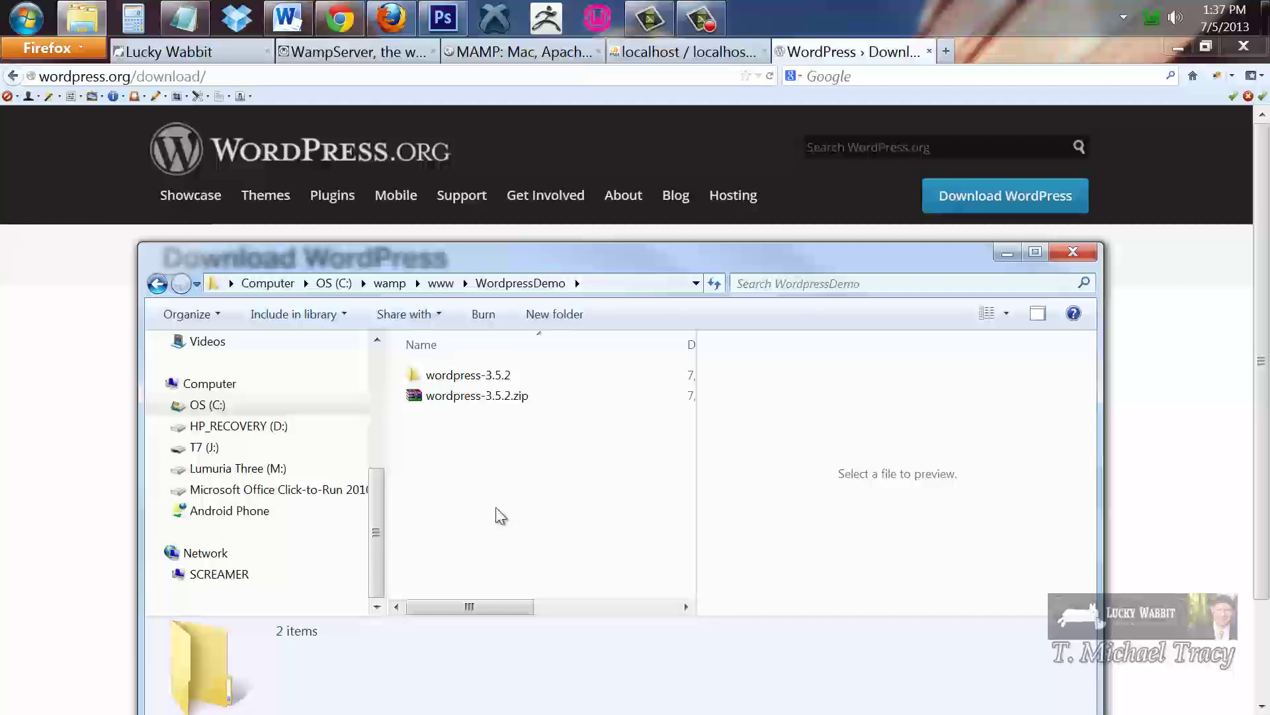
# Copy all items from wordpress-3.5.2\wordpress and paste them into WordpressDemo
pyautogui.doubleClick(471, 376)
pyautogui.doubleClick(471, 377)
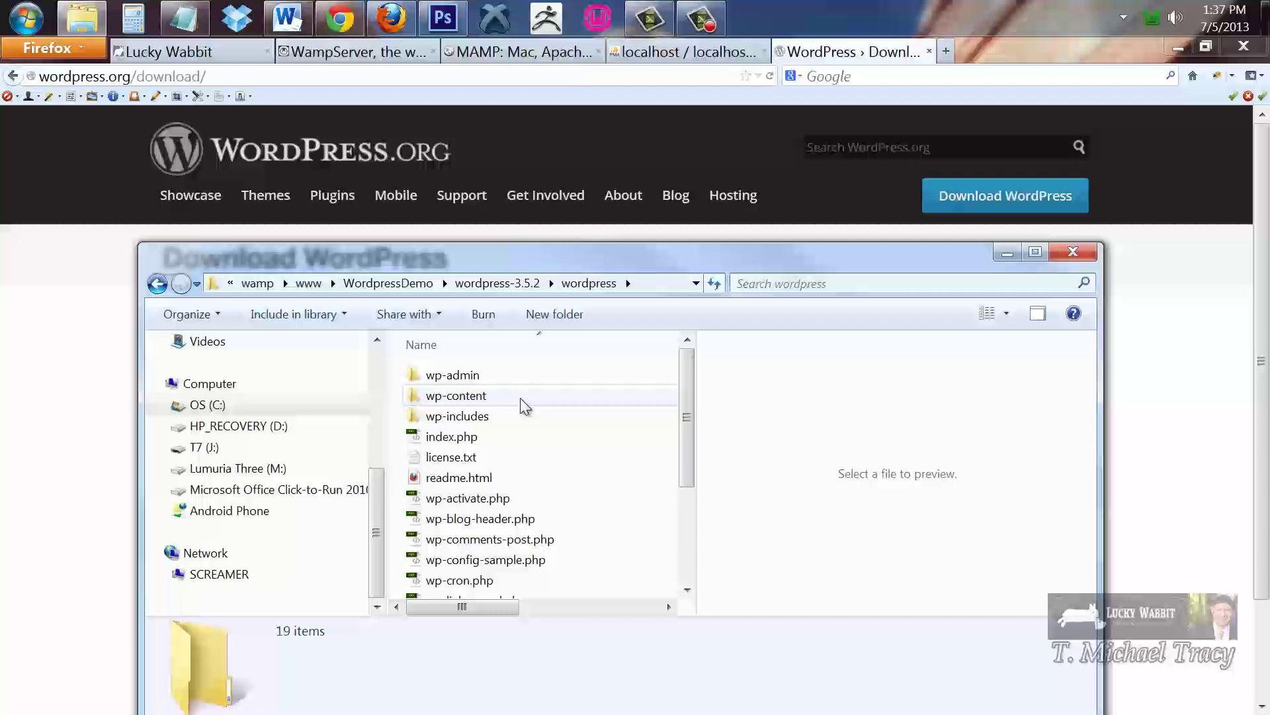
pyautogui.hotkey('ctrl', 'a')
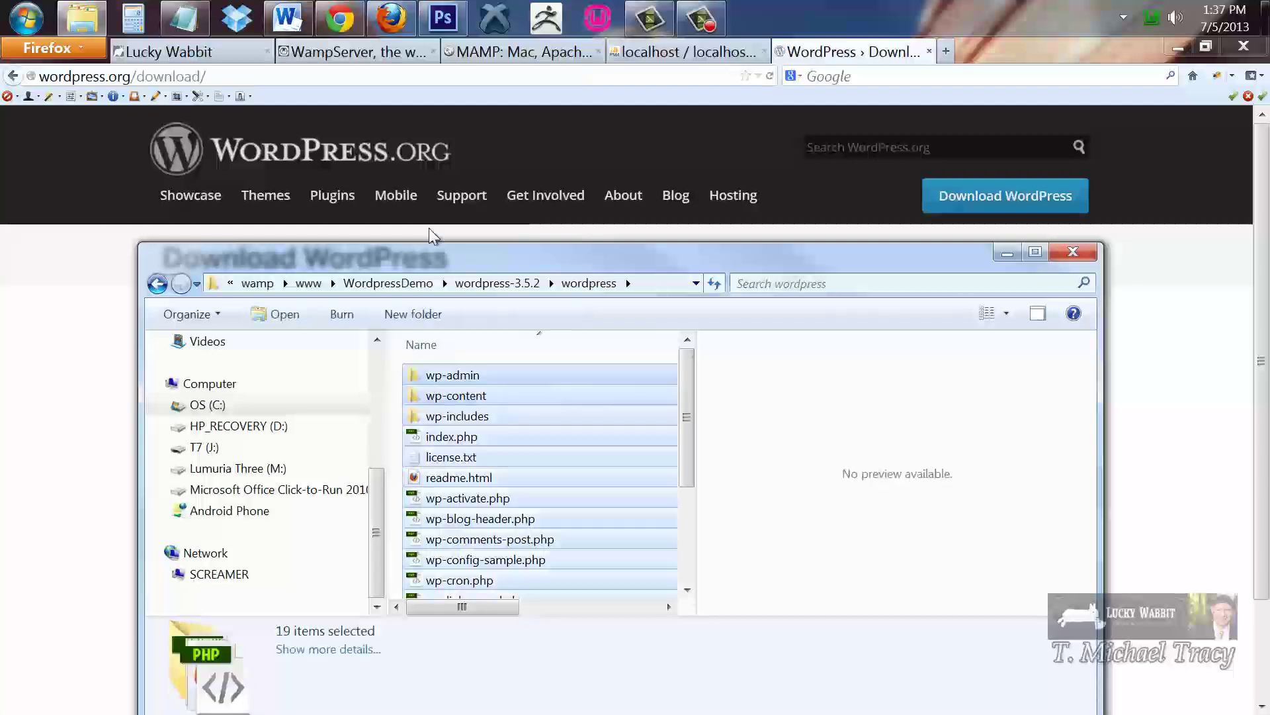
pyautogui.click(375, 286)
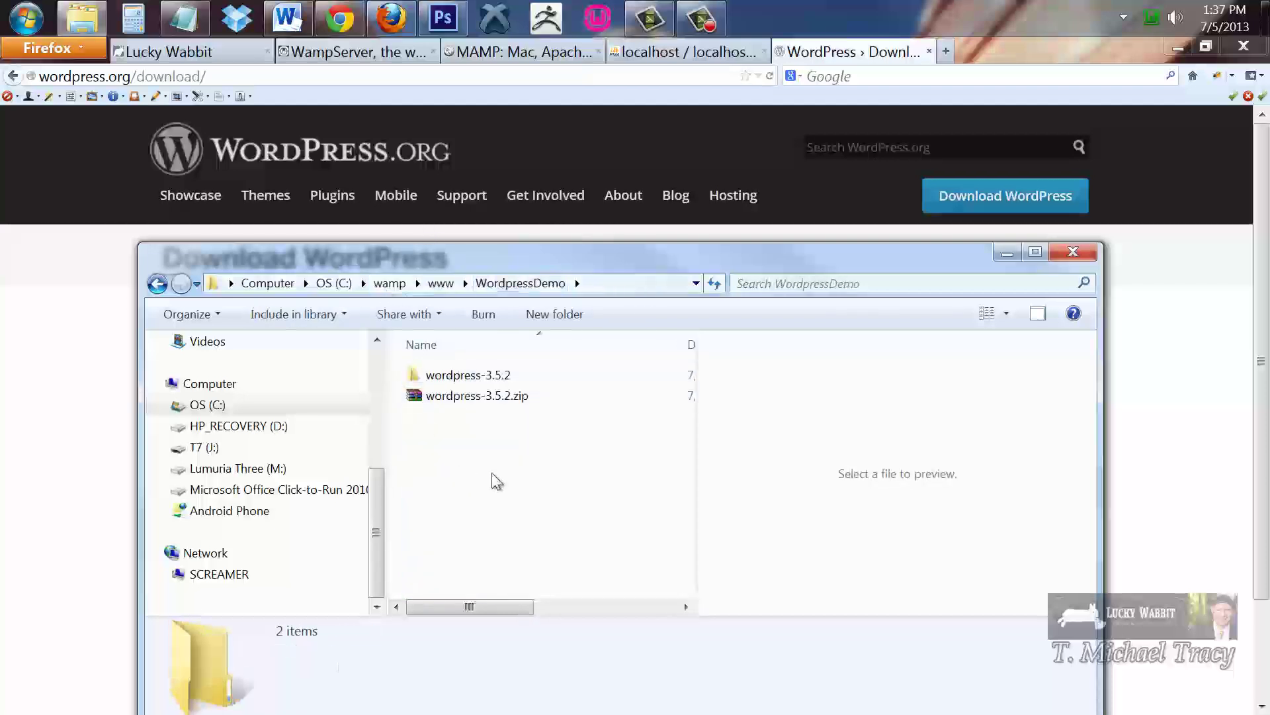
pyautogui.hotkey('ctrl', 'v')
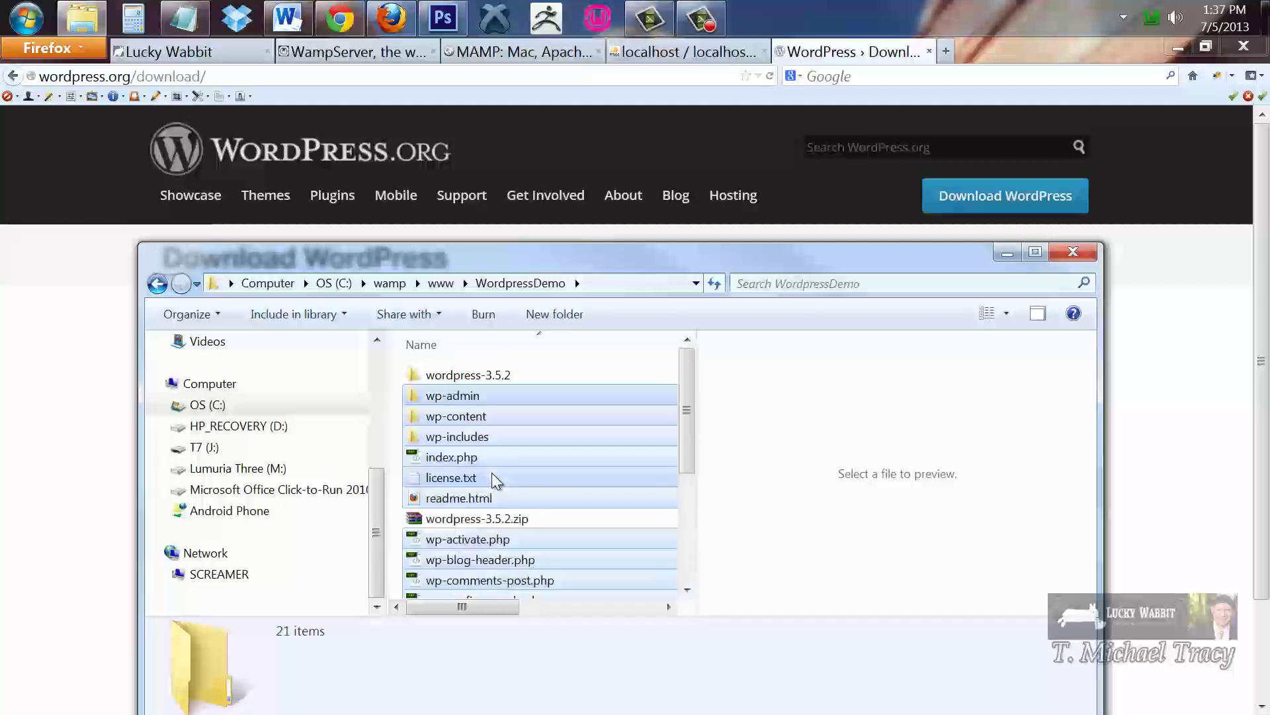
# Delete the leftover wordpress-3.5.2 folder and the wordpress-3.5.2.zip archive
pyautogui.click(458, 375)
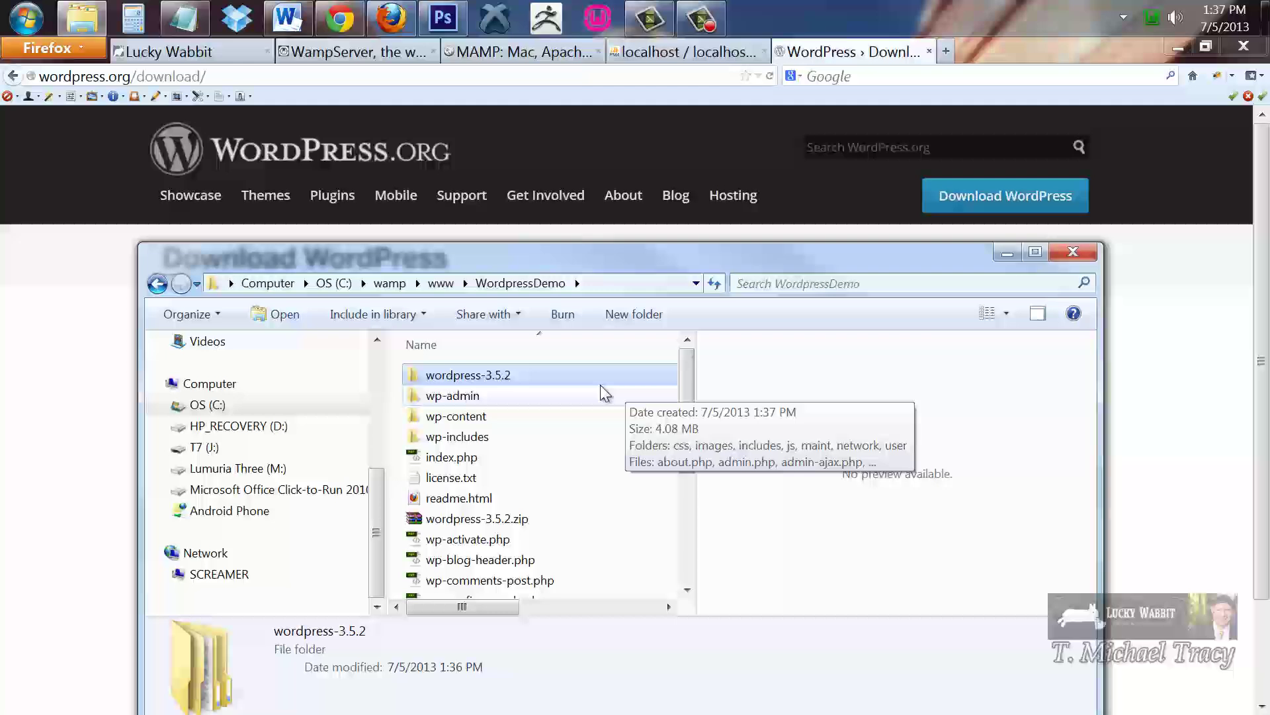
pyautogui.press('Delete')
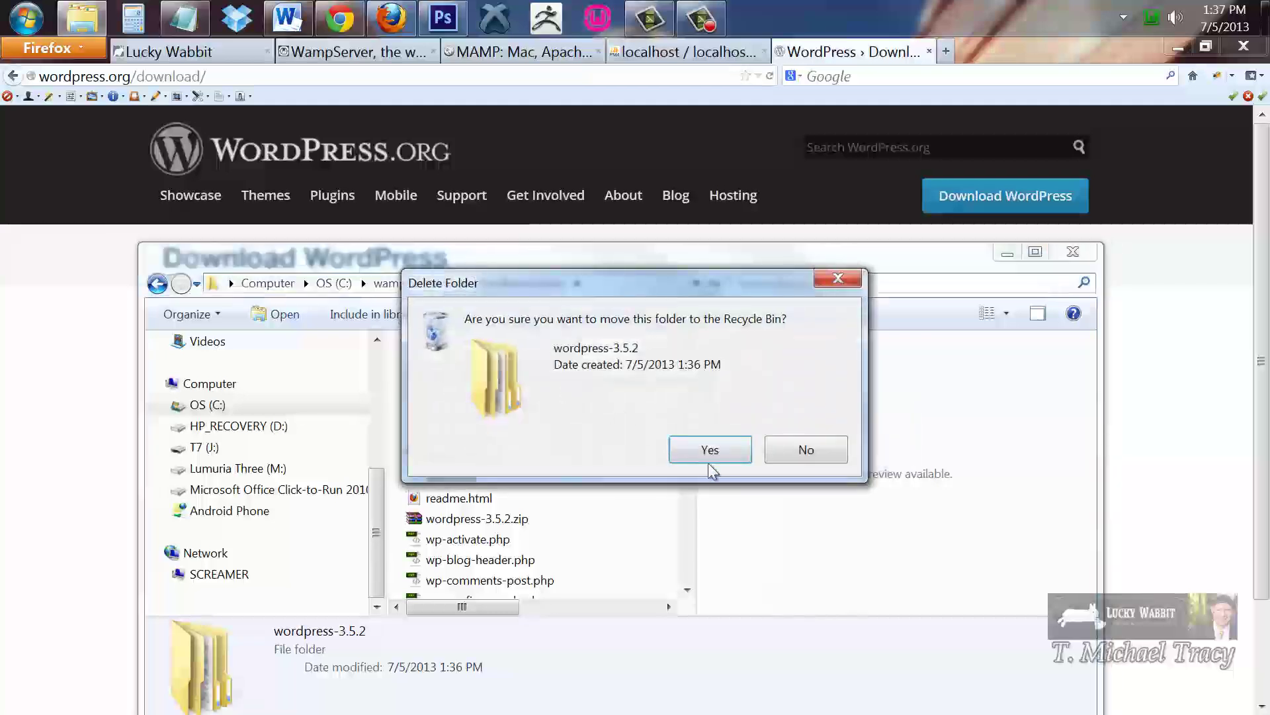
pyautogui.click(707, 450)
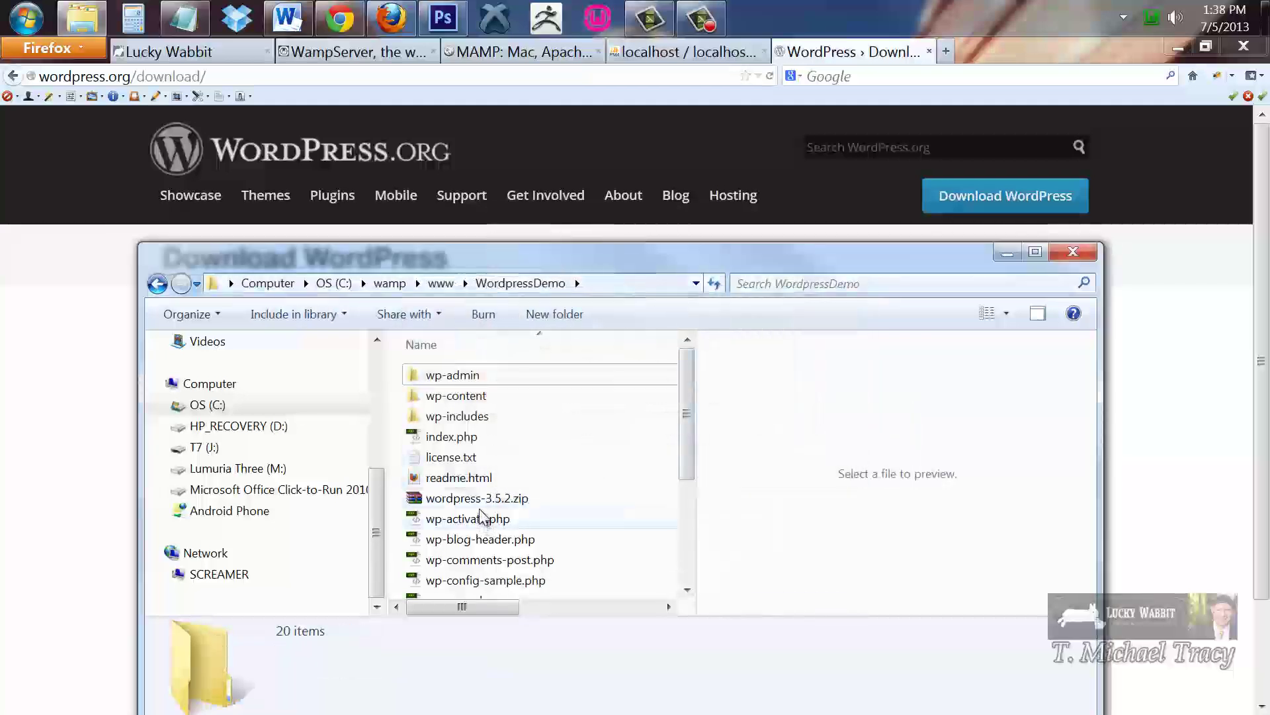
pyautogui.click(587, 502)
pyautogui.press('Delete')
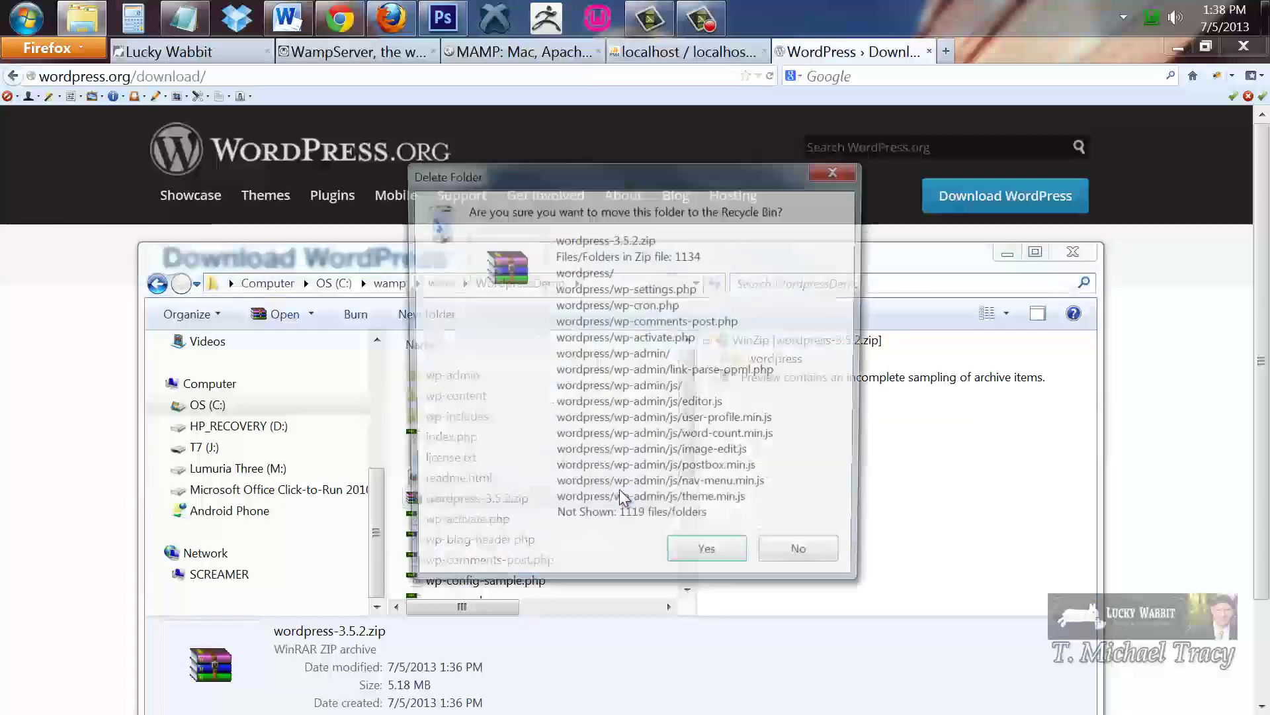
pyautogui.click(713, 559)
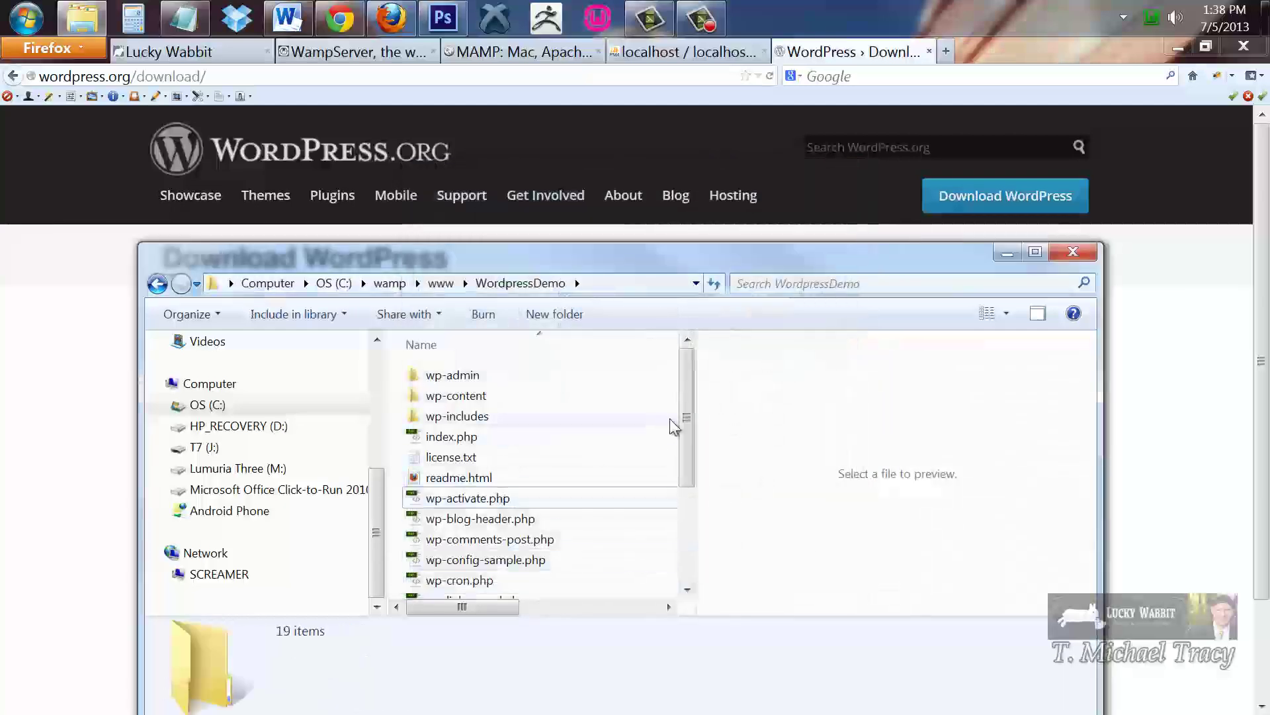
# Check wp-admin, wp-content and wp-includes and confirm the path is C:\wamp\www\WordpressDemo
pyautogui.moveTo(686, 417); pyautogui.dragTo(673, 369)
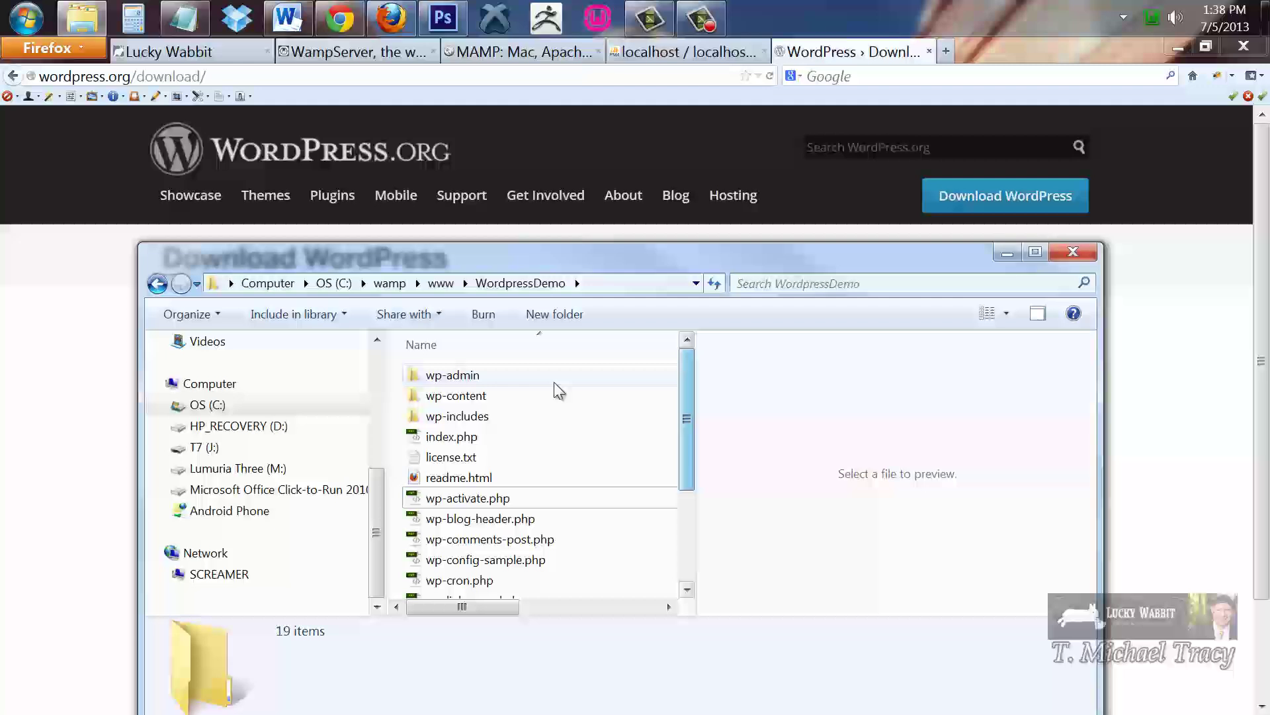
pyautogui.click(454, 377)
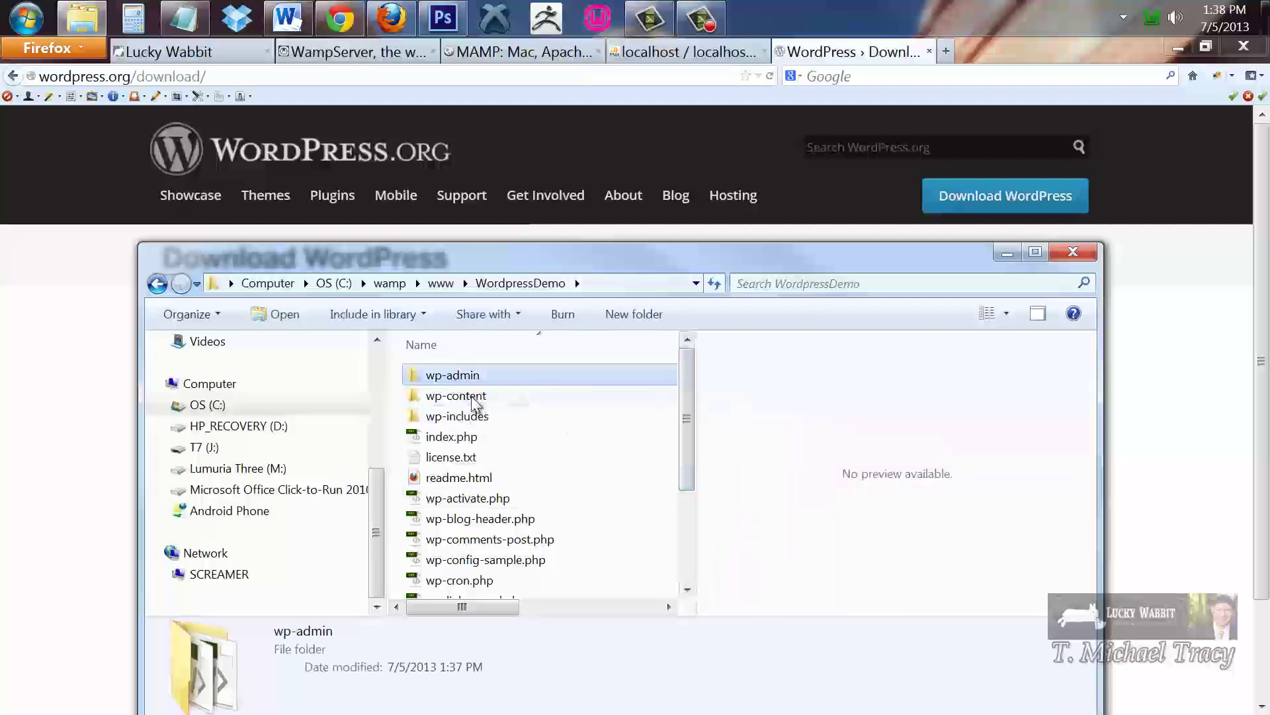
pyautogui.click(473, 397)
pyautogui.click(480, 417)
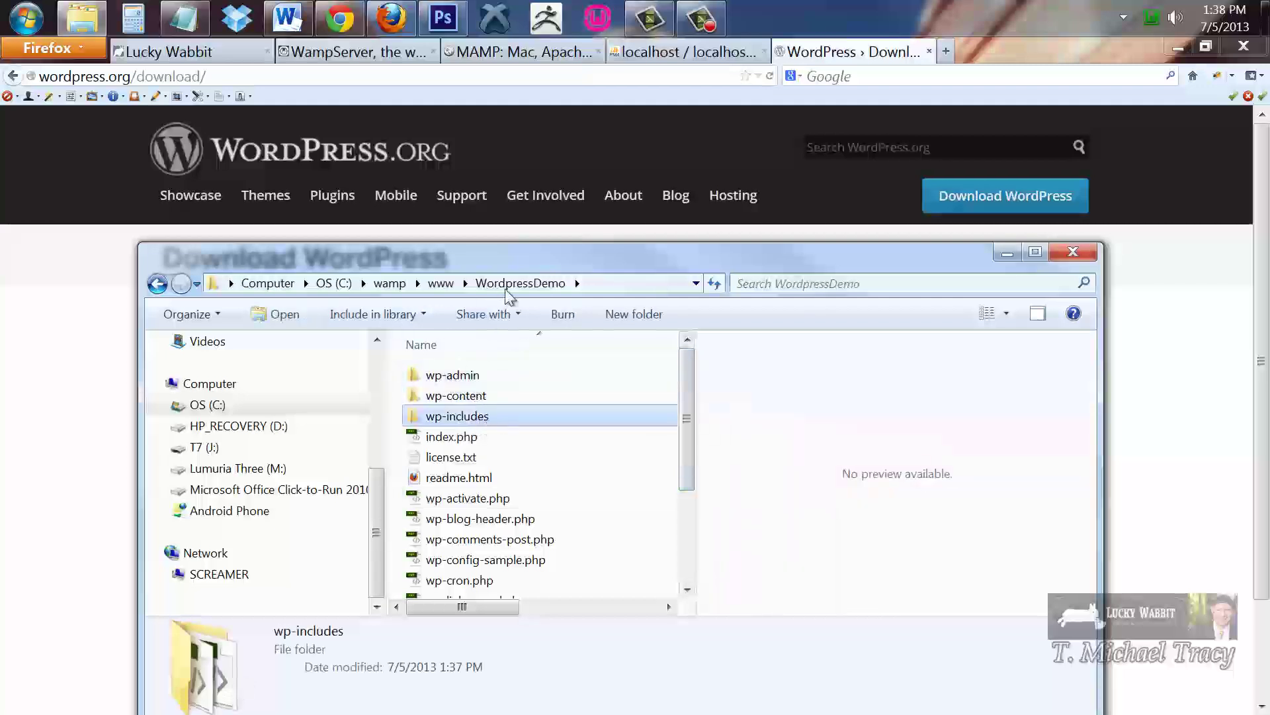
pyautogui.click(599, 283)
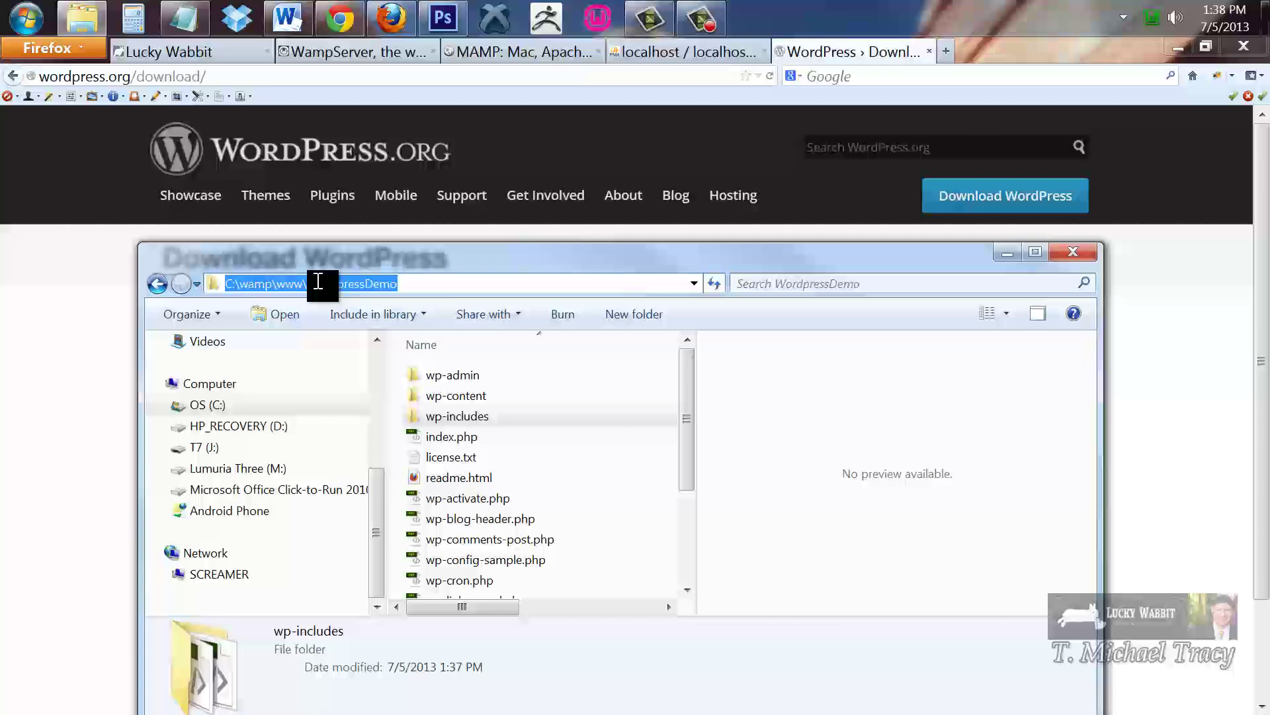
pyautogui.moveTo(430, 283); pyautogui.dragTo(307, 292)
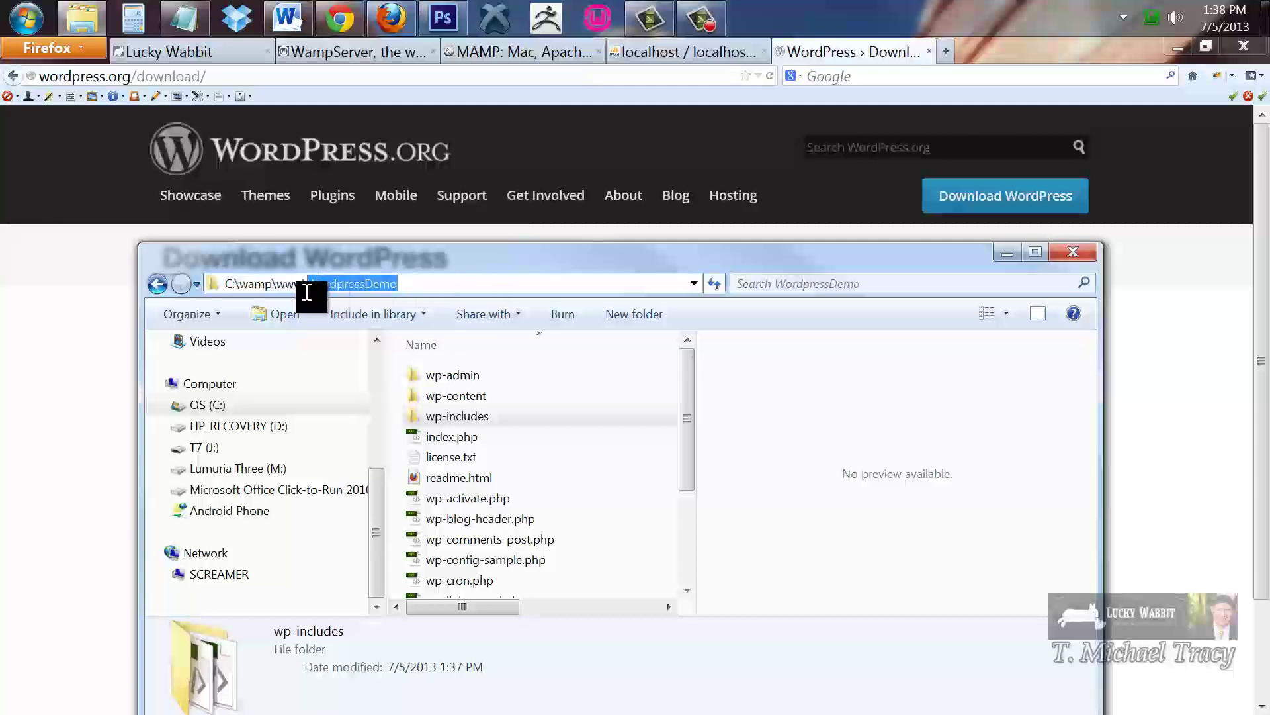
pyautogui.moveTo(585, 255); pyautogui.dragTo(574, 144)
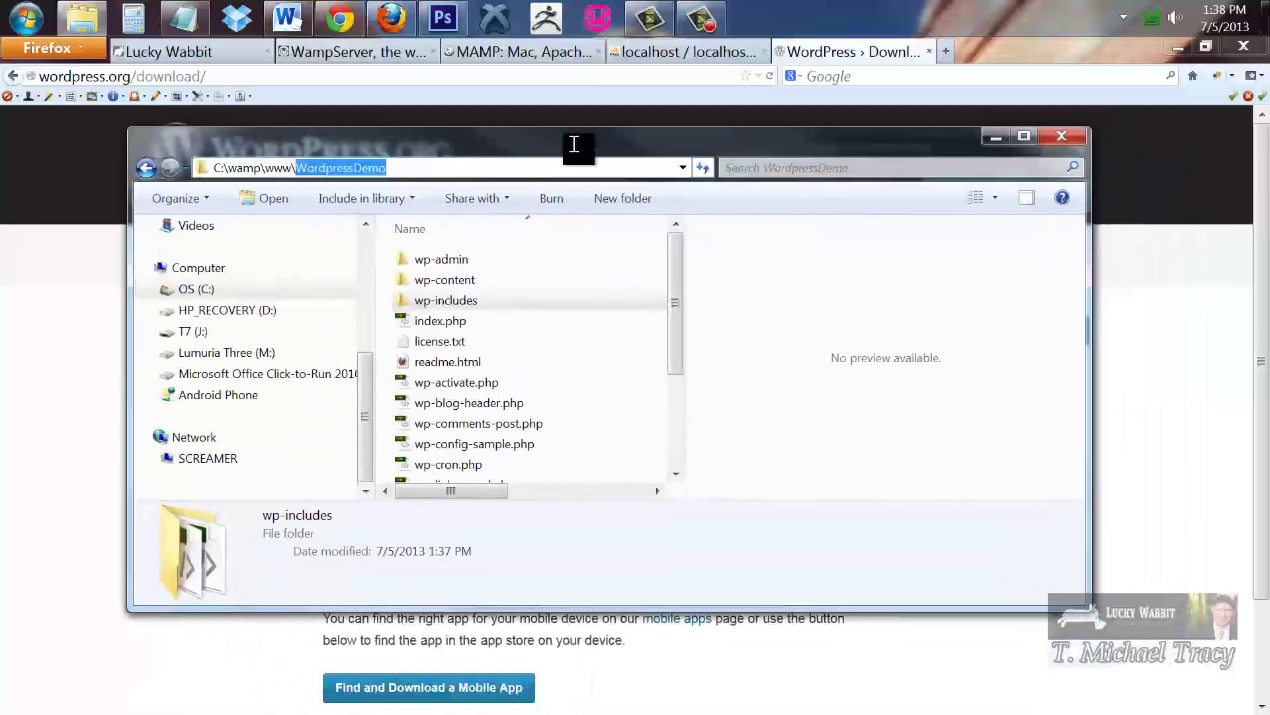
pyautogui.moveTo(675, 340); pyautogui.dragTo(675, 518)
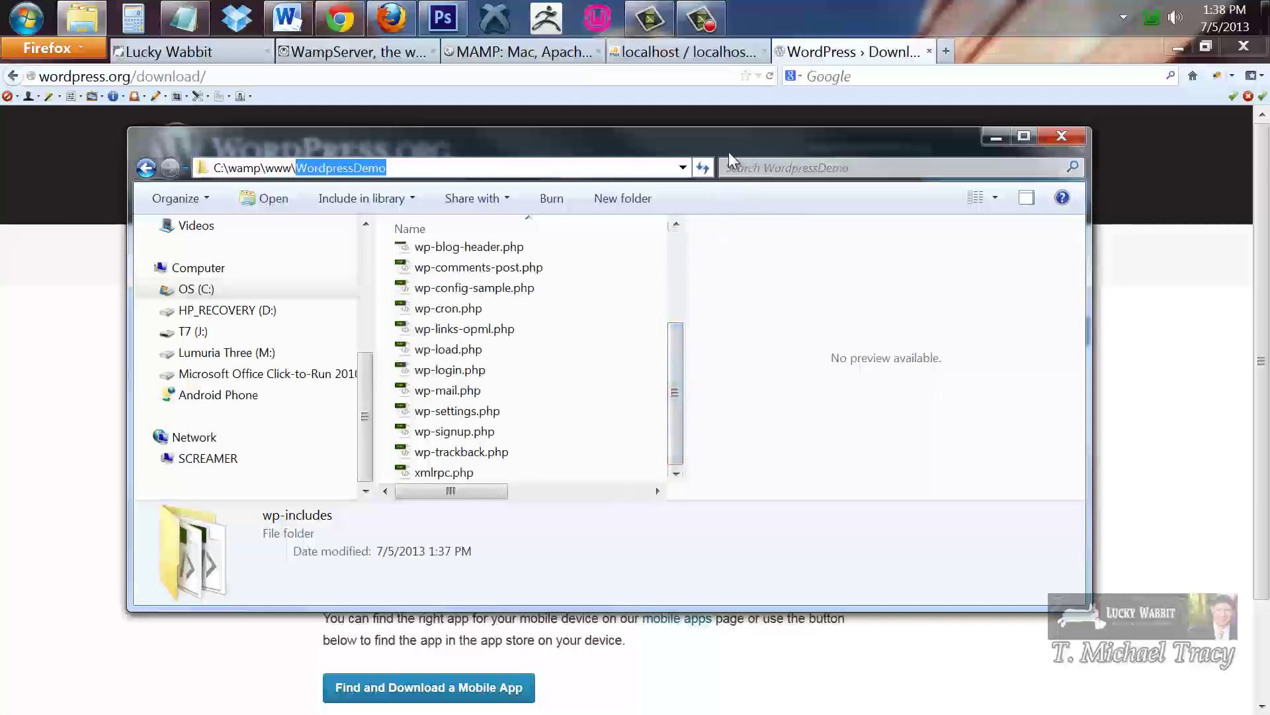
pyautogui.moveTo(738, 147); pyautogui.dragTo(744, 251)
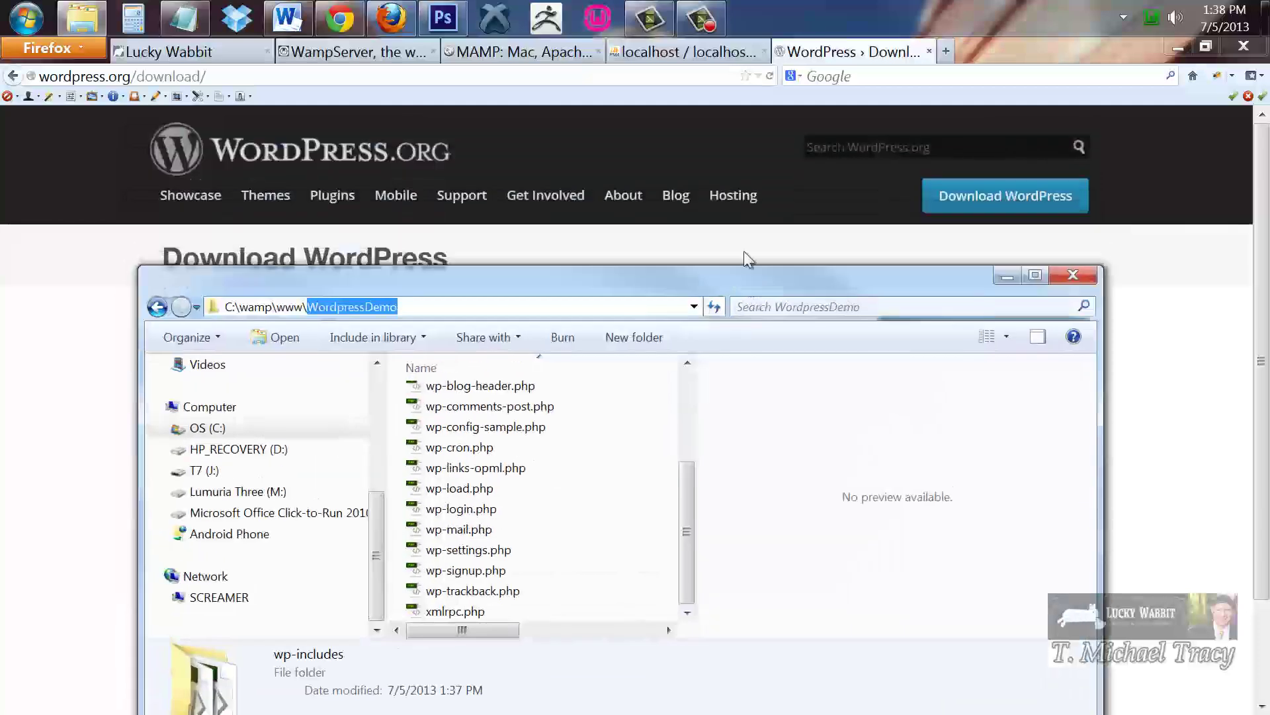
# Go to localhost/WordpressDemo in Firefox, bringing up the missing wp-config.php notice
pyautogui.click(993, 49)
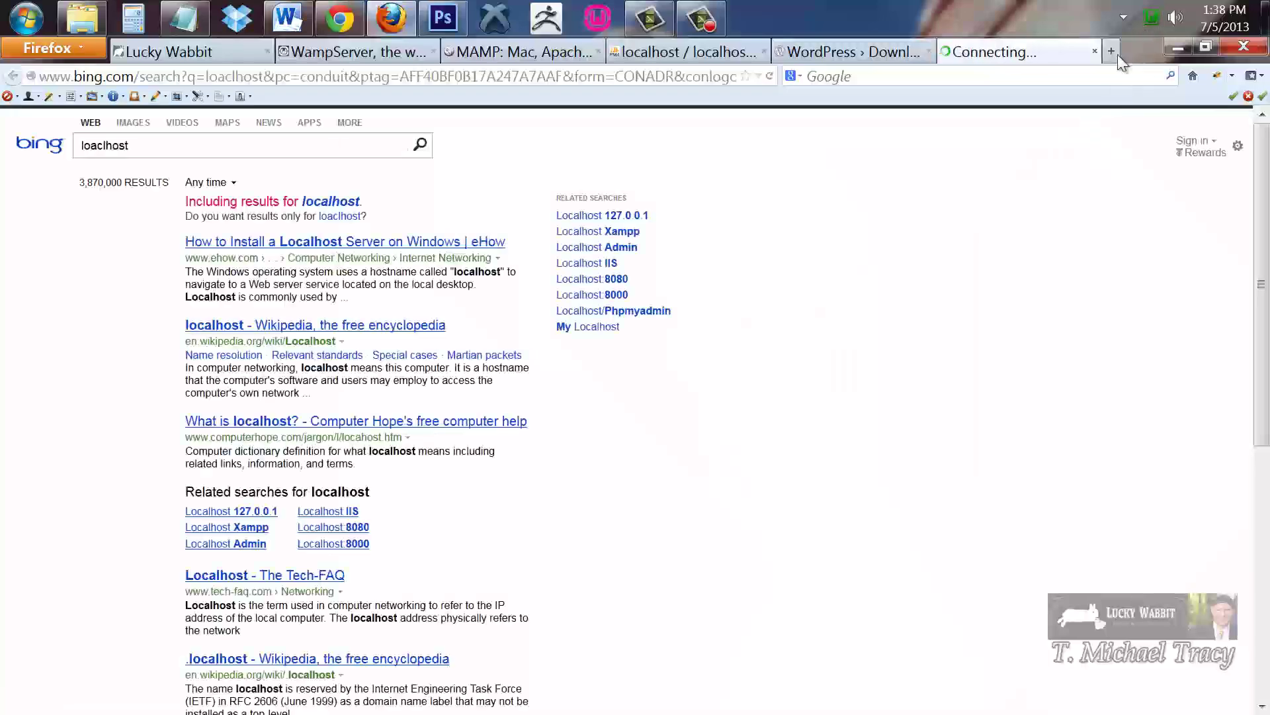
pyautogui.click(687, 78)
pyautogui.write('lo')
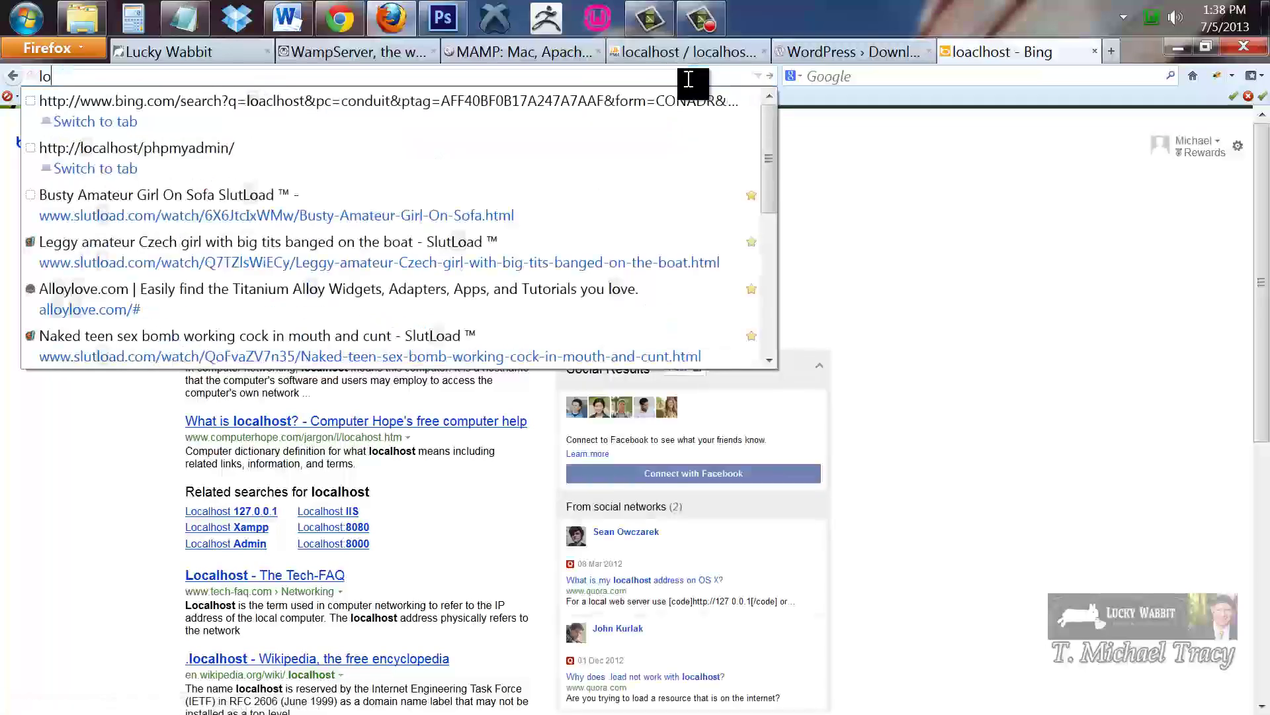
pyautogui.write('calh')
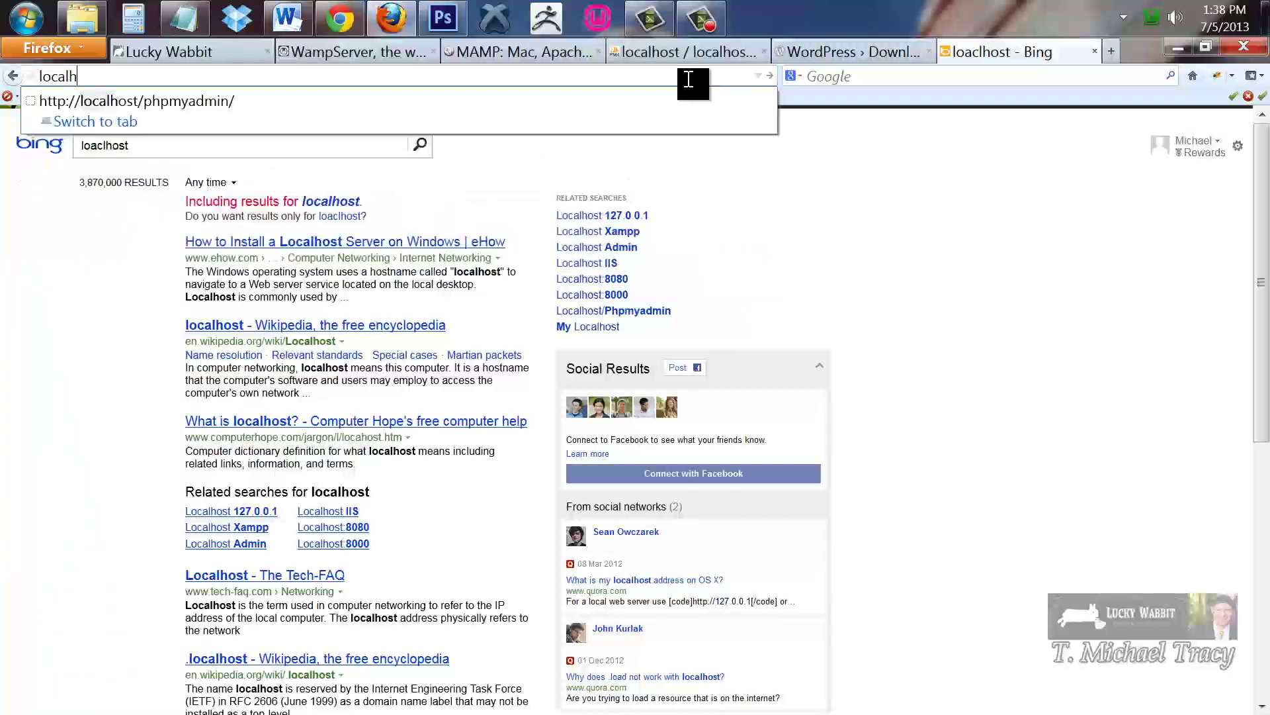
pyautogui.press('Return')
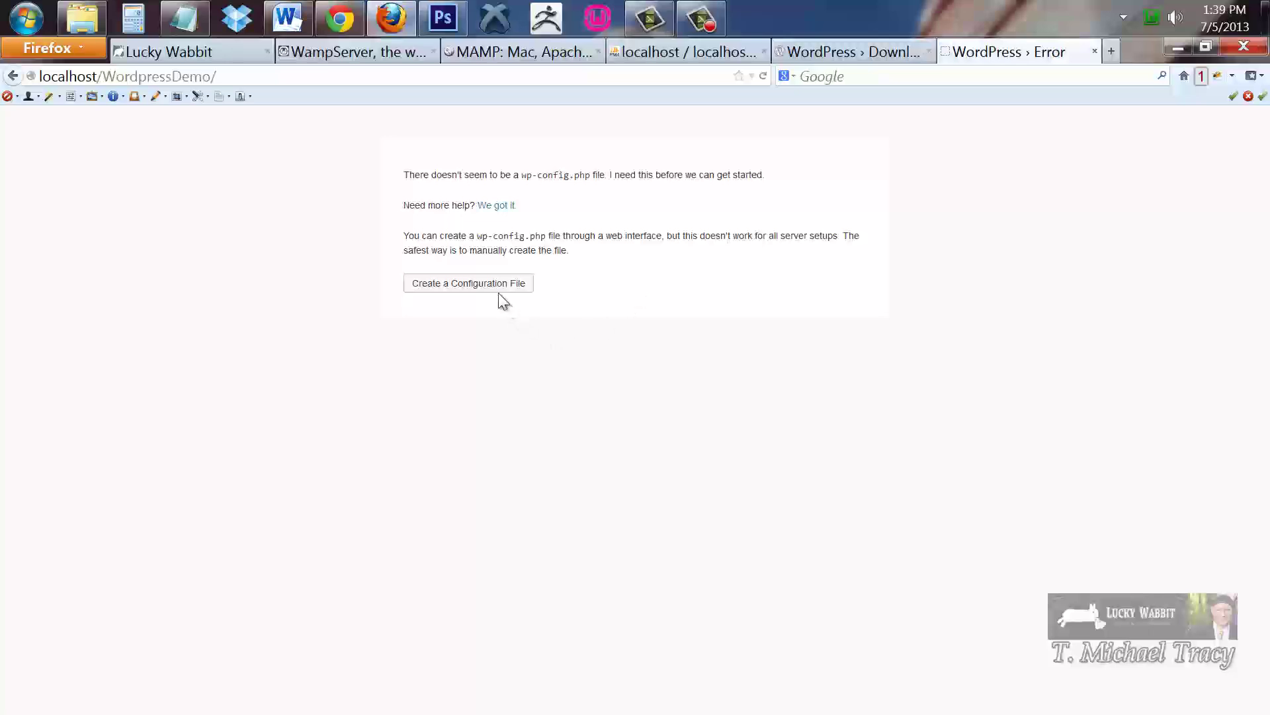
# Choose Create a Configuration File to reach WordPress's setup-config.php welcome page
pyautogui.click(471, 292)
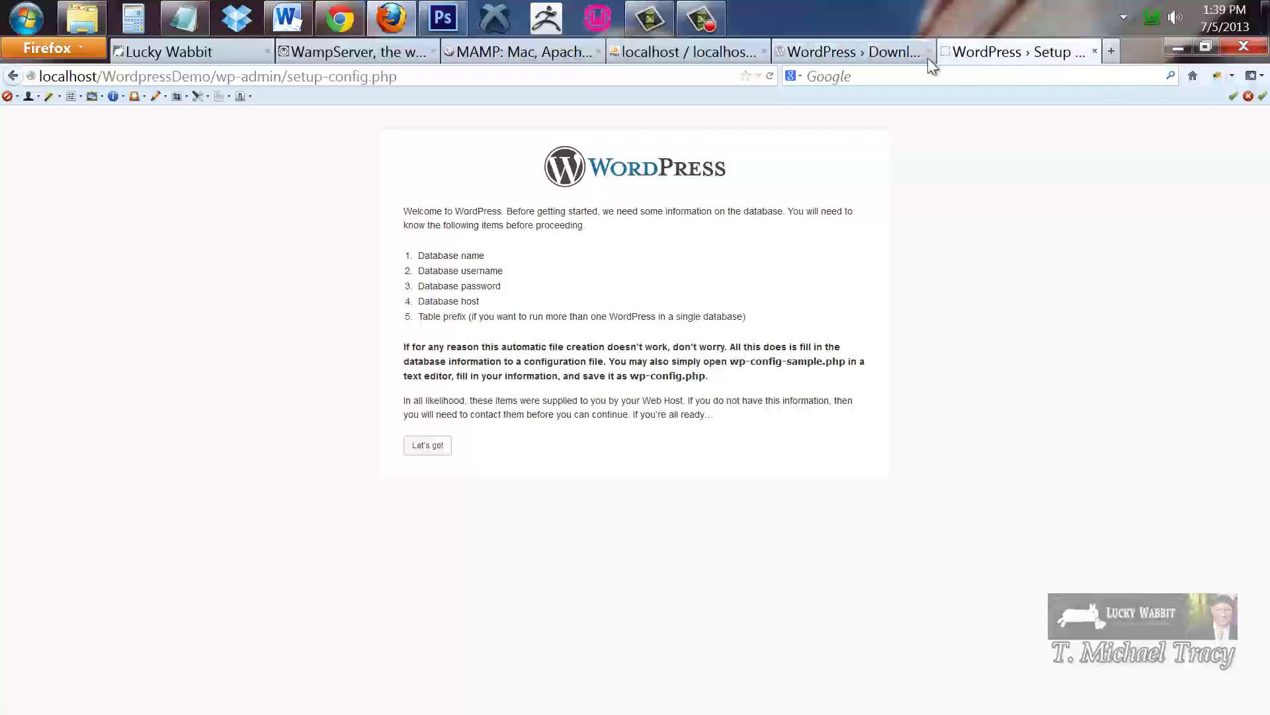
# Create a new empty database named 'wordpressdemo' in phpMyAdmin's Create new database field
pyautogui.click(710, 59)
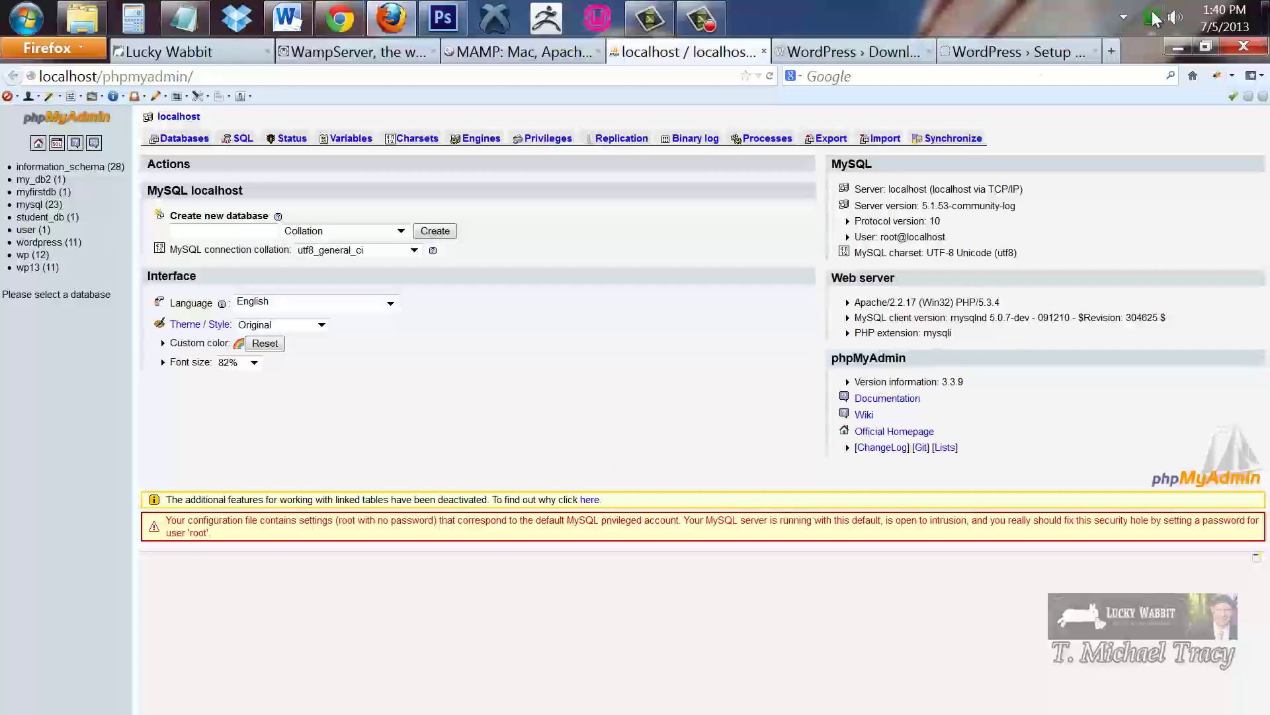
pyautogui.click(191, 230)
pyautogui.write('wordpr')
pyautogui.press('BackSpace')
pyautogui.press('BackSpace')
pyautogui.write('pressdemo')
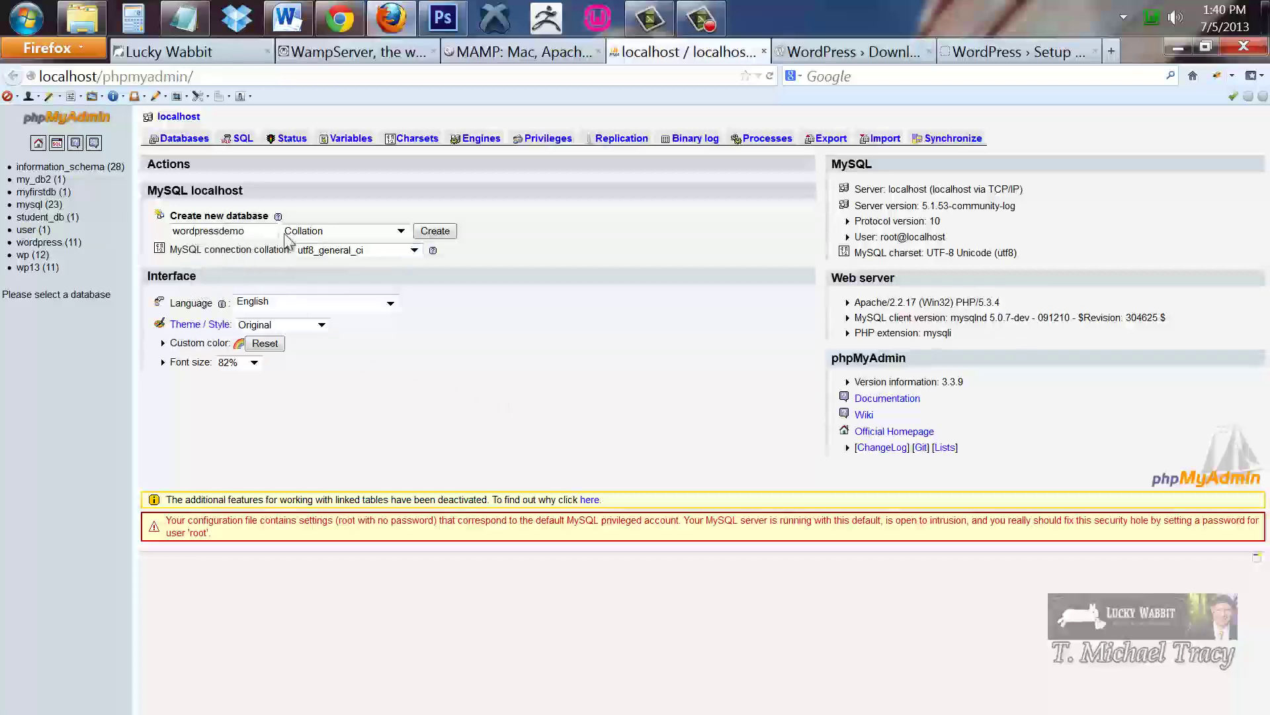
pyautogui.click(431, 232)
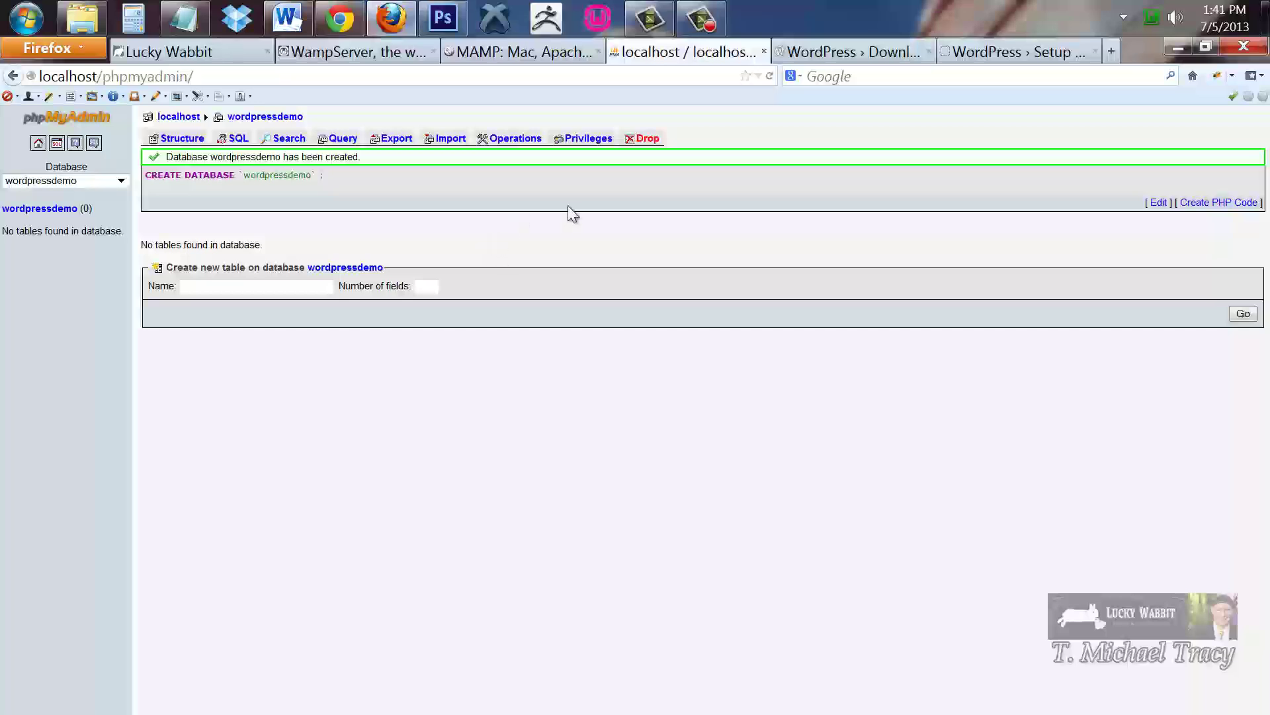
# Start the WordPress database connection form and append 'Demo' to the database name
pyautogui.click(855, 56)
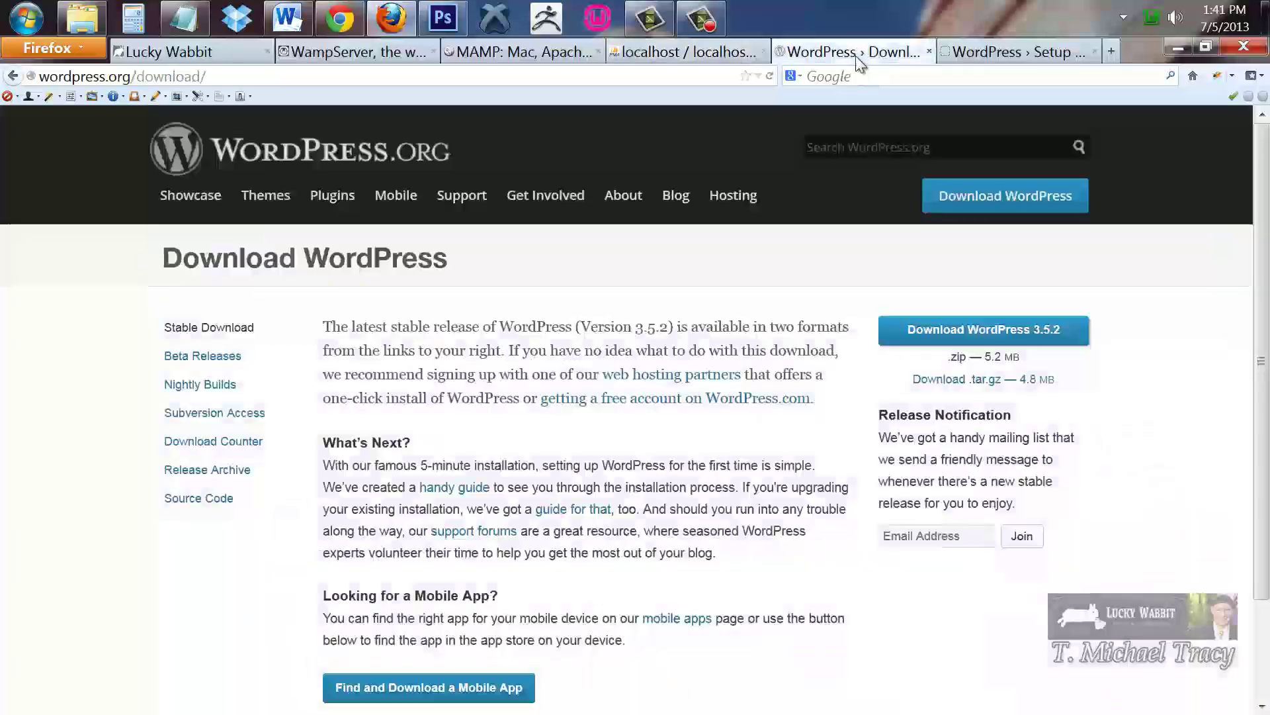
pyautogui.click(1004, 51)
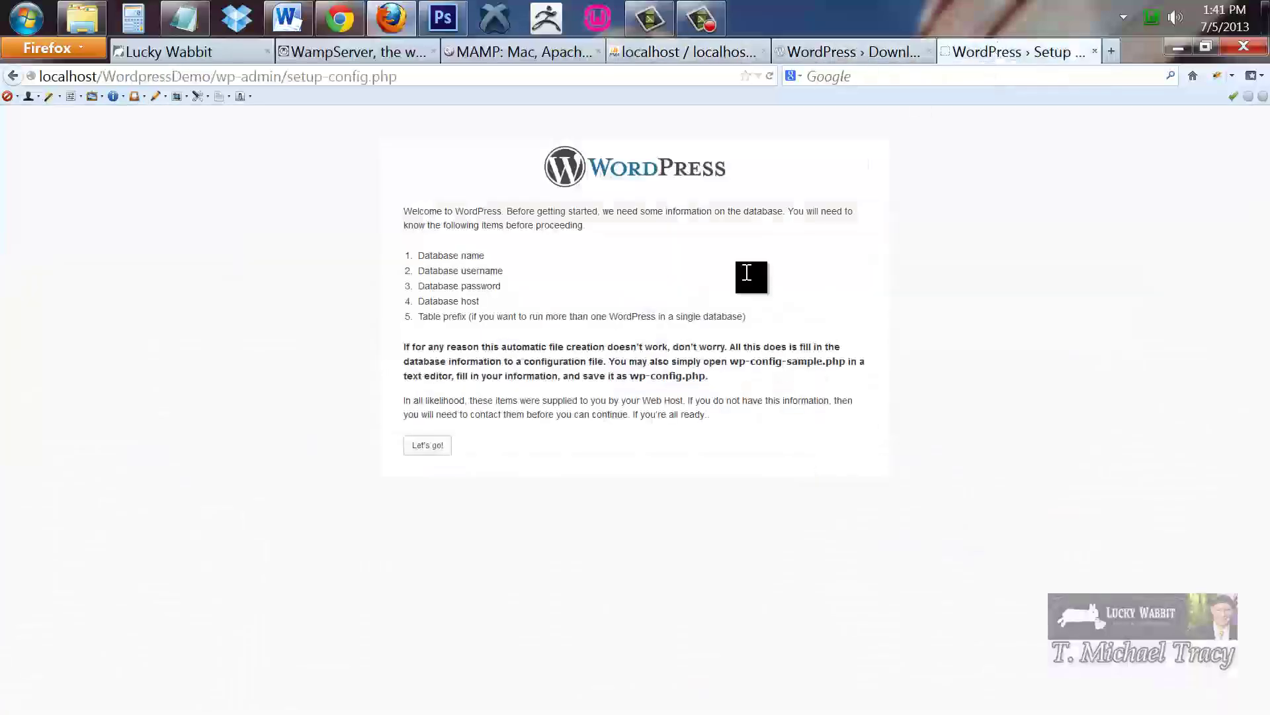
pyautogui.click(427, 446)
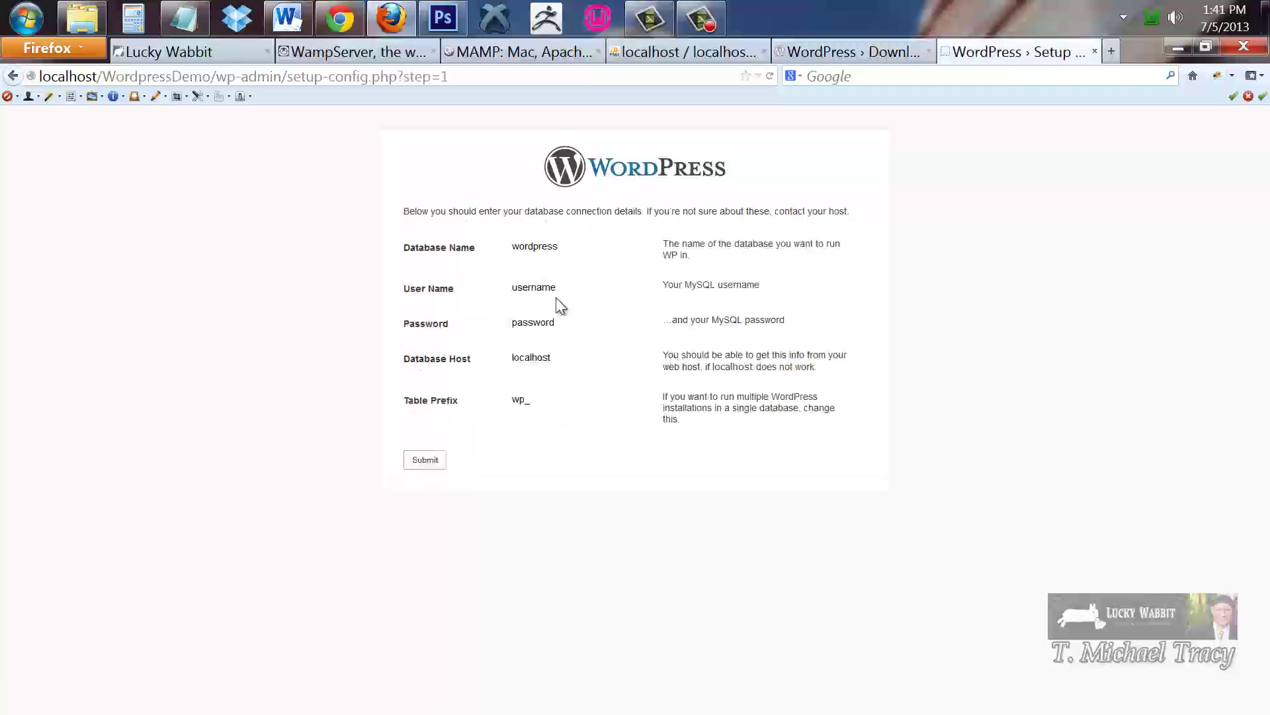
pyautogui.moveTo(575, 246); pyautogui.dragTo(455, 259)
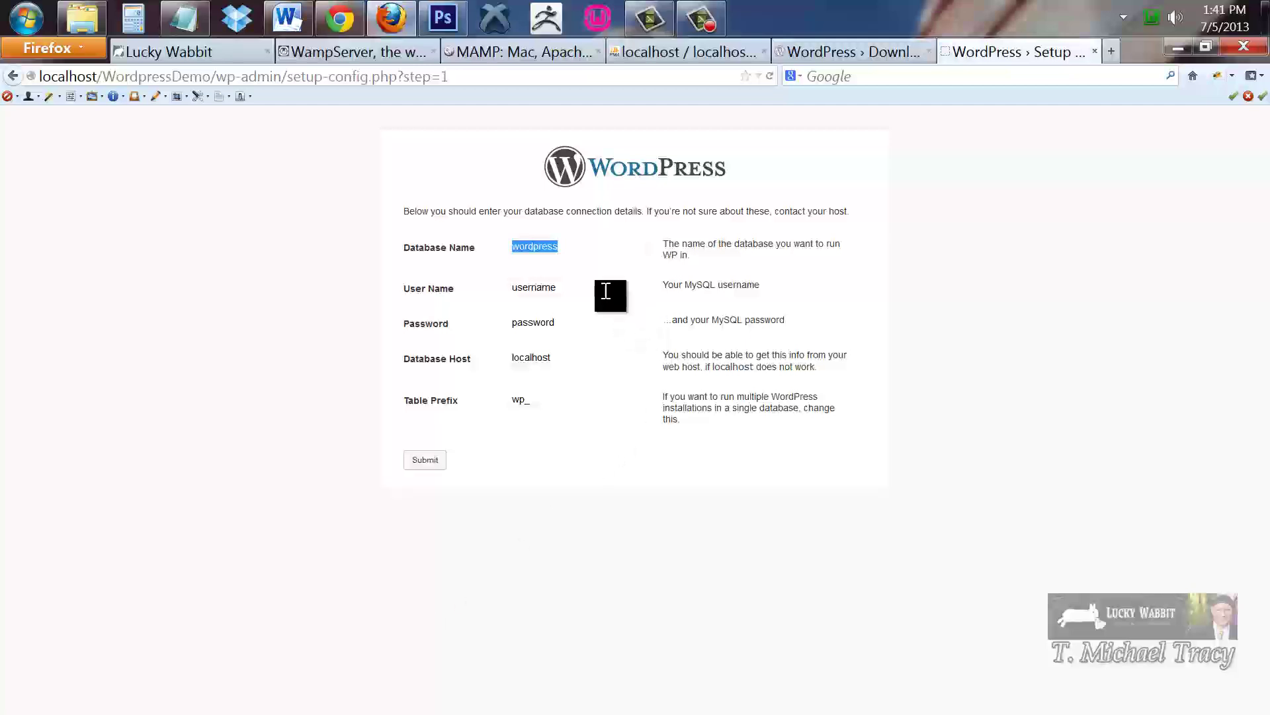
pyautogui.click(575, 246)
pyautogui.write('Demo')
# Close the WordPress download tab and check the created database's exact name in phpMyAdmin
pyautogui.click(857, 53)
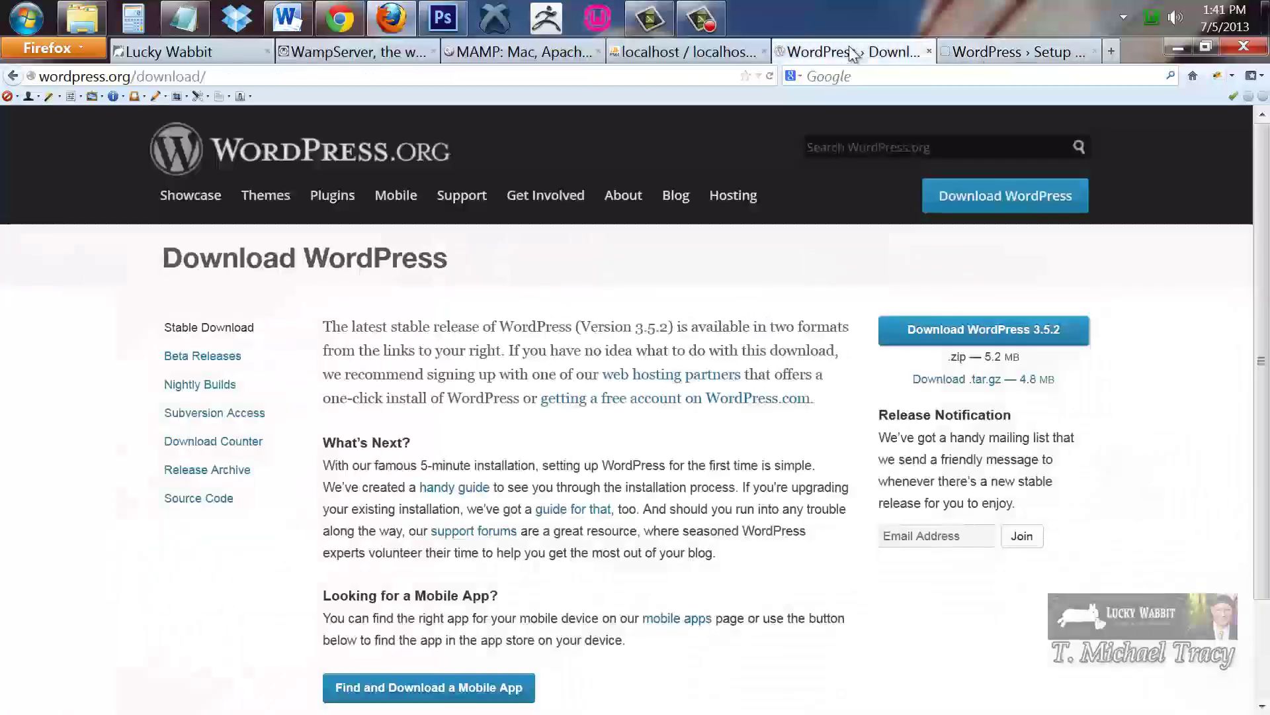
pyautogui.click(929, 51)
pyautogui.click(691, 51)
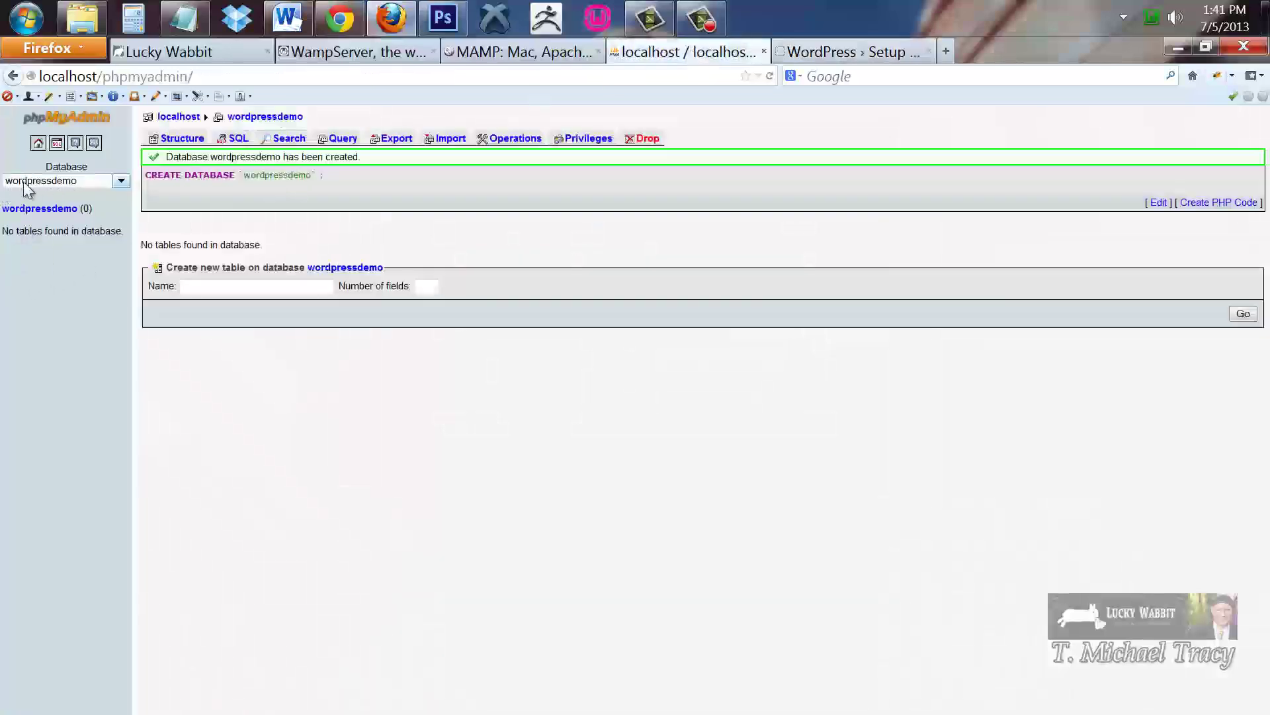
pyautogui.click(822, 55)
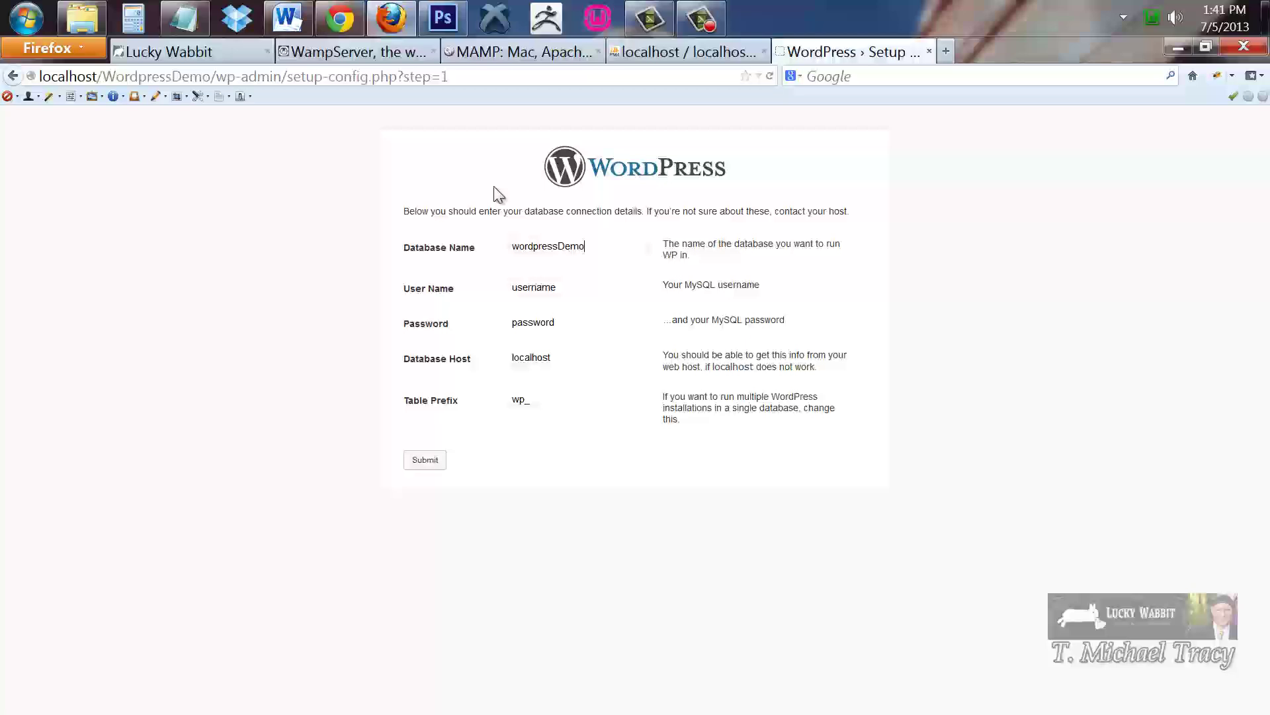
# Correct the database name to wordpressdemo, set user name root, blank the password, and submit
pyautogui.moveTo(598, 247); pyautogui.dragTo(558, 247)
pyautogui.press('BackSpace')
pyautogui.write('demo')
pyautogui.moveTo(583, 289); pyautogui.dragTo(485, 289)
pyautogui.write('root')
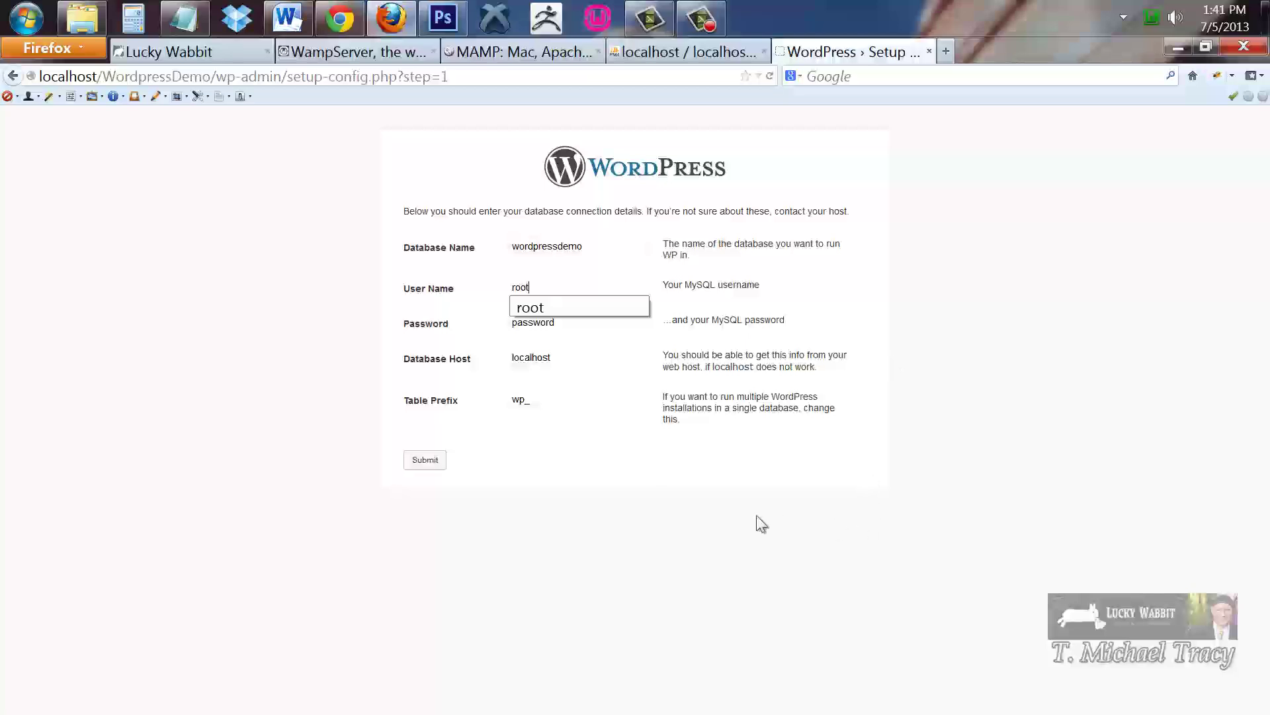
pyautogui.moveTo(577, 324); pyautogui.dragTo(406, 323)
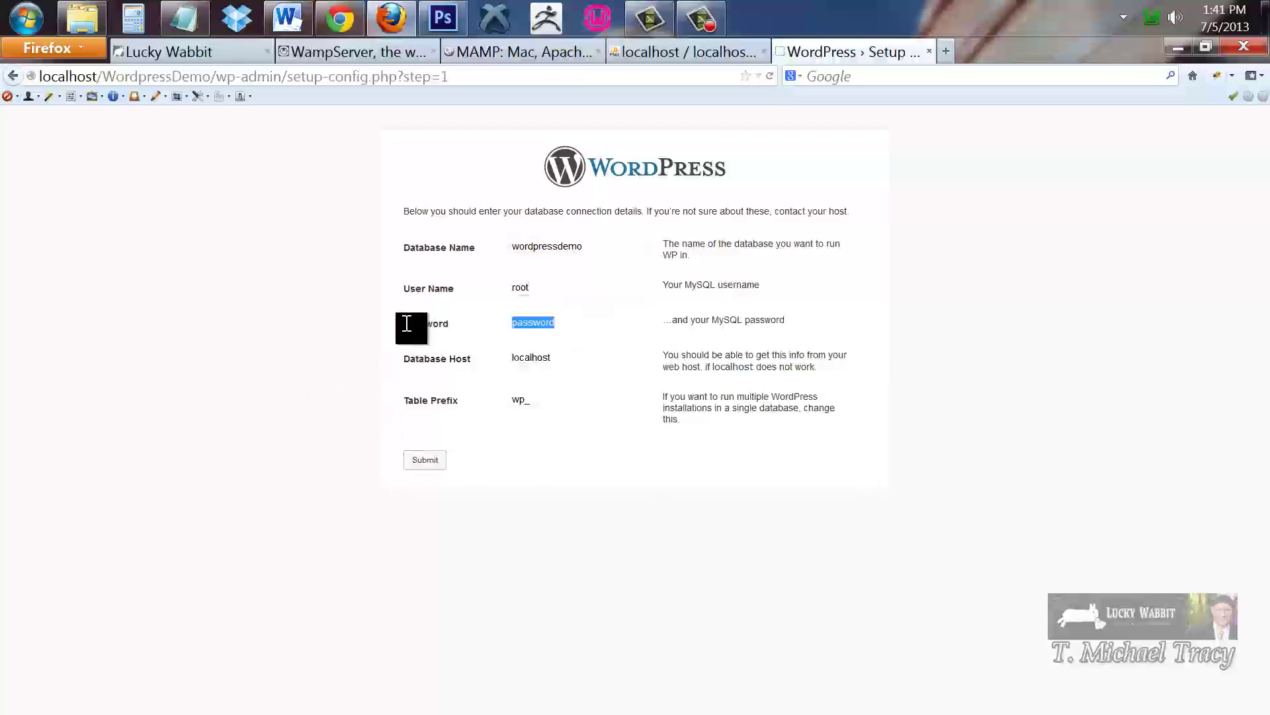
pyautogui.press('BackSpace')
pyautogui.press('BackSpace')
pyautogui.click(427, 465)
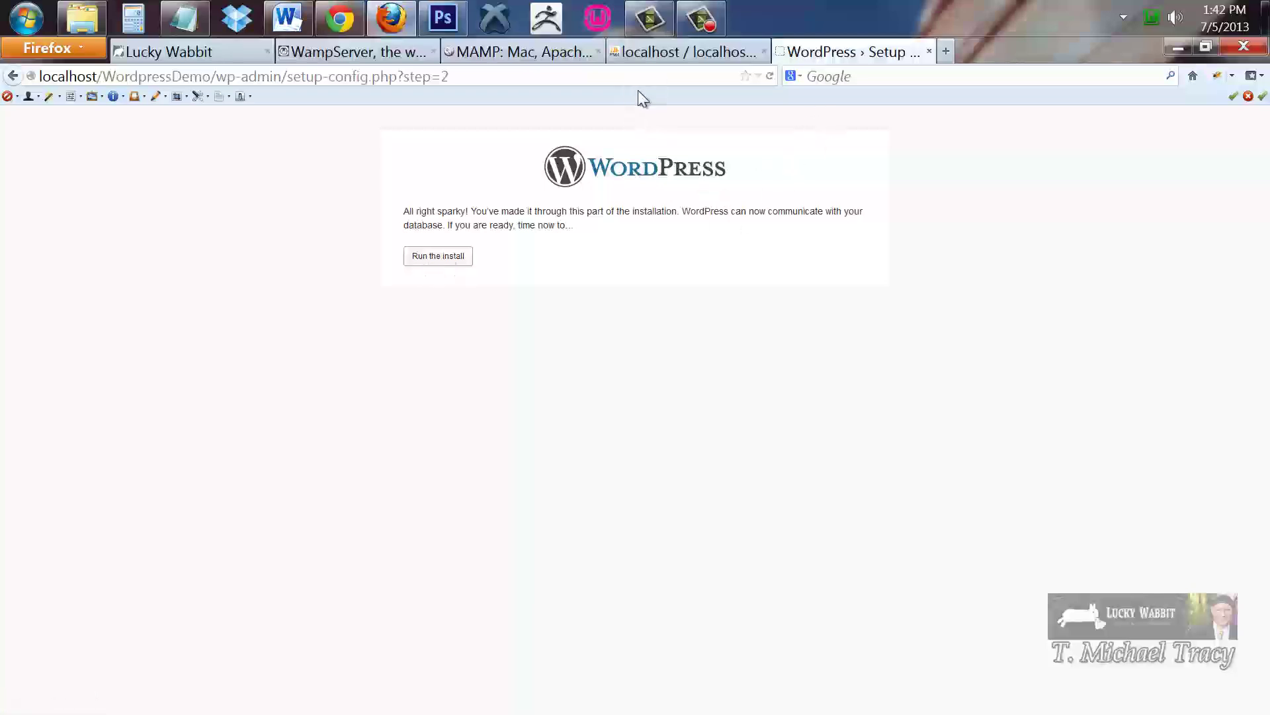
# Switch to the phpMyAdmin tab to check the wordpressdemo database
pyautogui.click(640, 52)
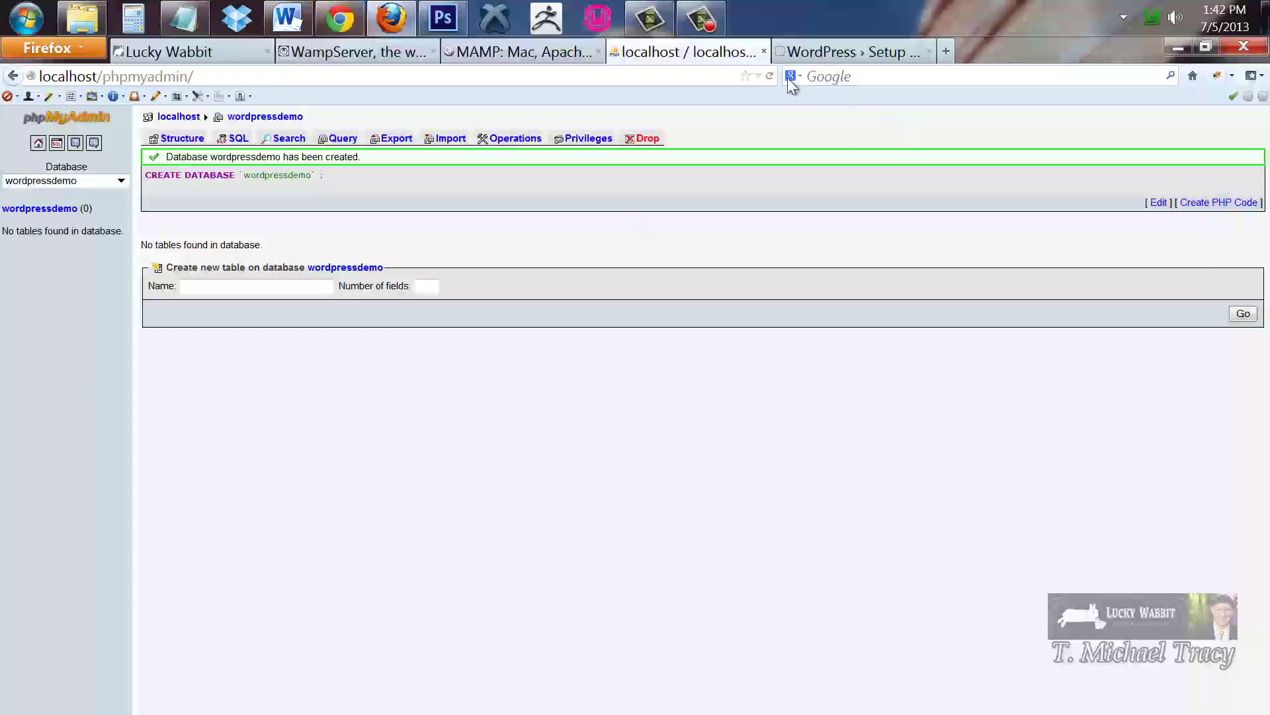
# Reload phpMyAdmin, open wordpressdemo to confirm it has no tables, and return to WordPress setup
pyautogui.click(770, 75)
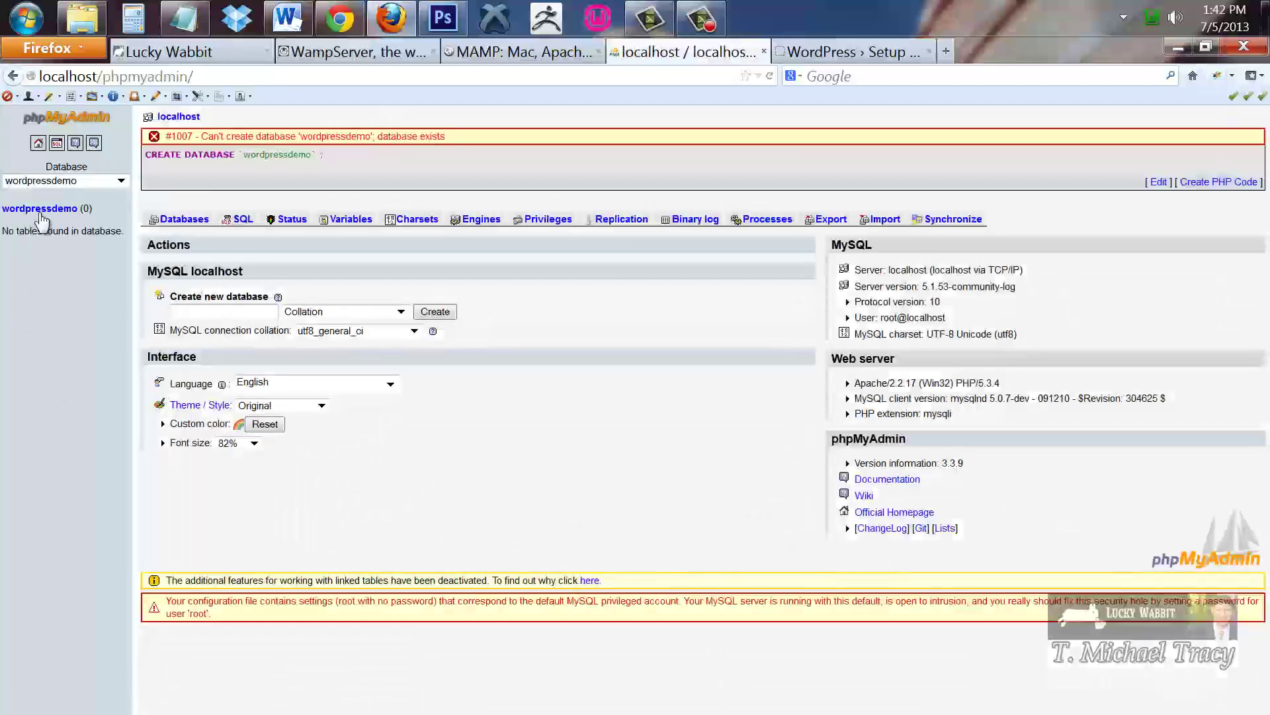
pyautogui.click(40, 210)
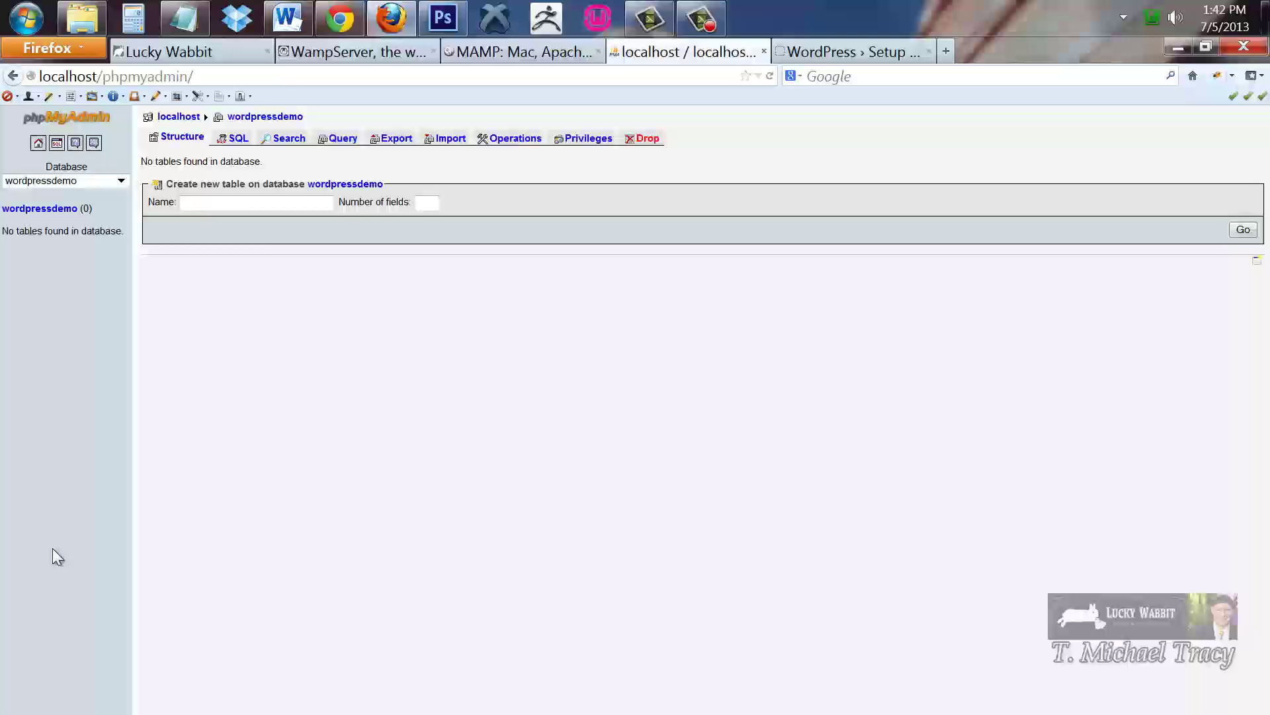
pyautogui.click(833, 51)
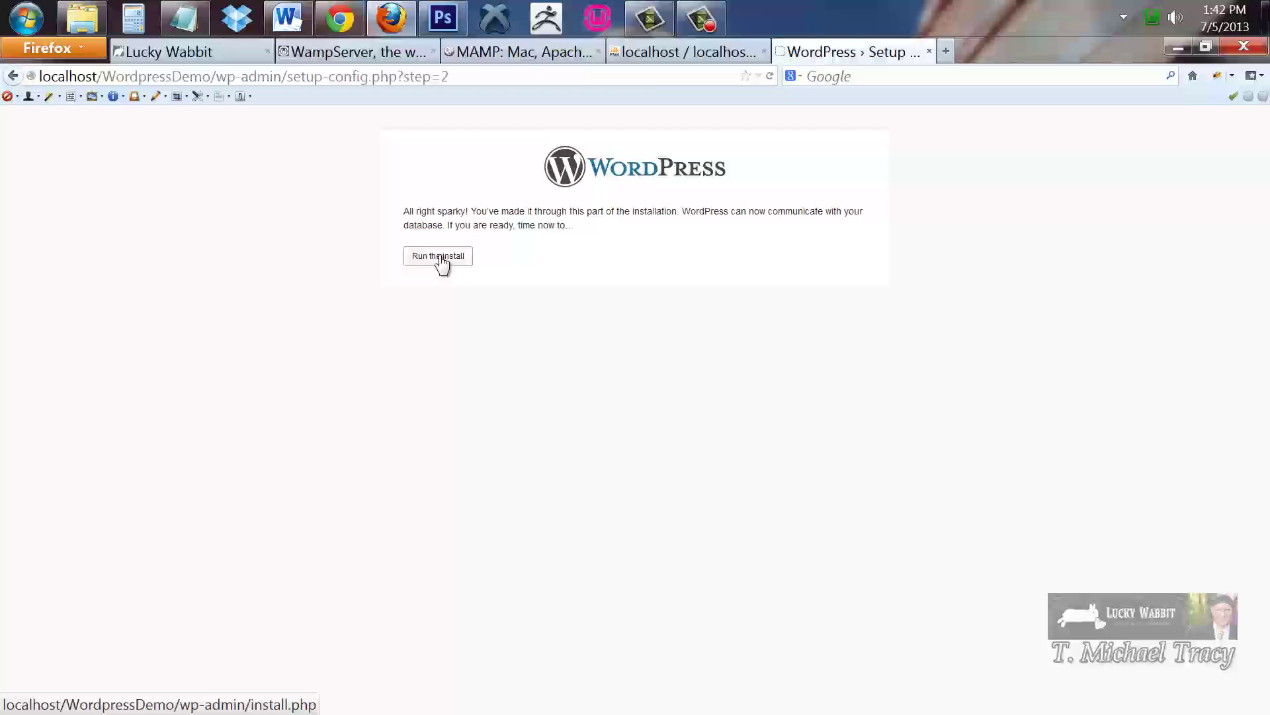
# Run the install and enter site title 'Wordpress Demo', username admin, and the password twice
pyautogui.click(440, 259)
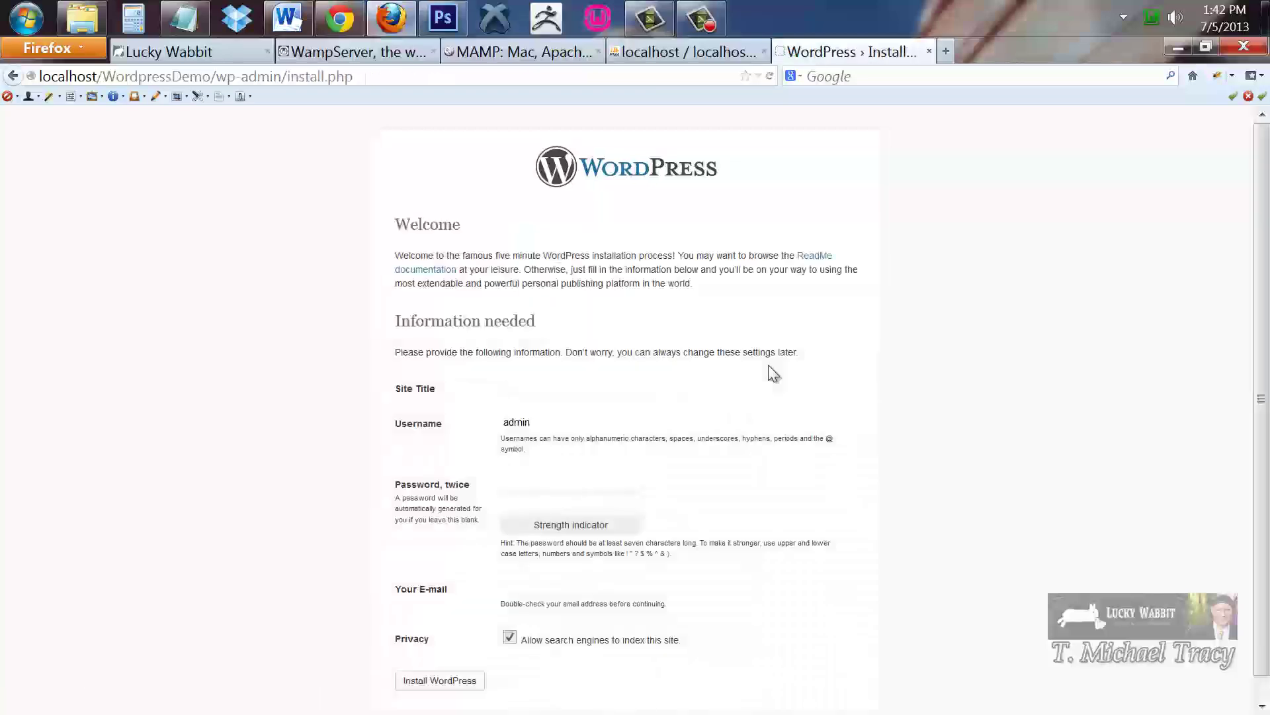
pyautogui.scroll(-1, 992, 410)
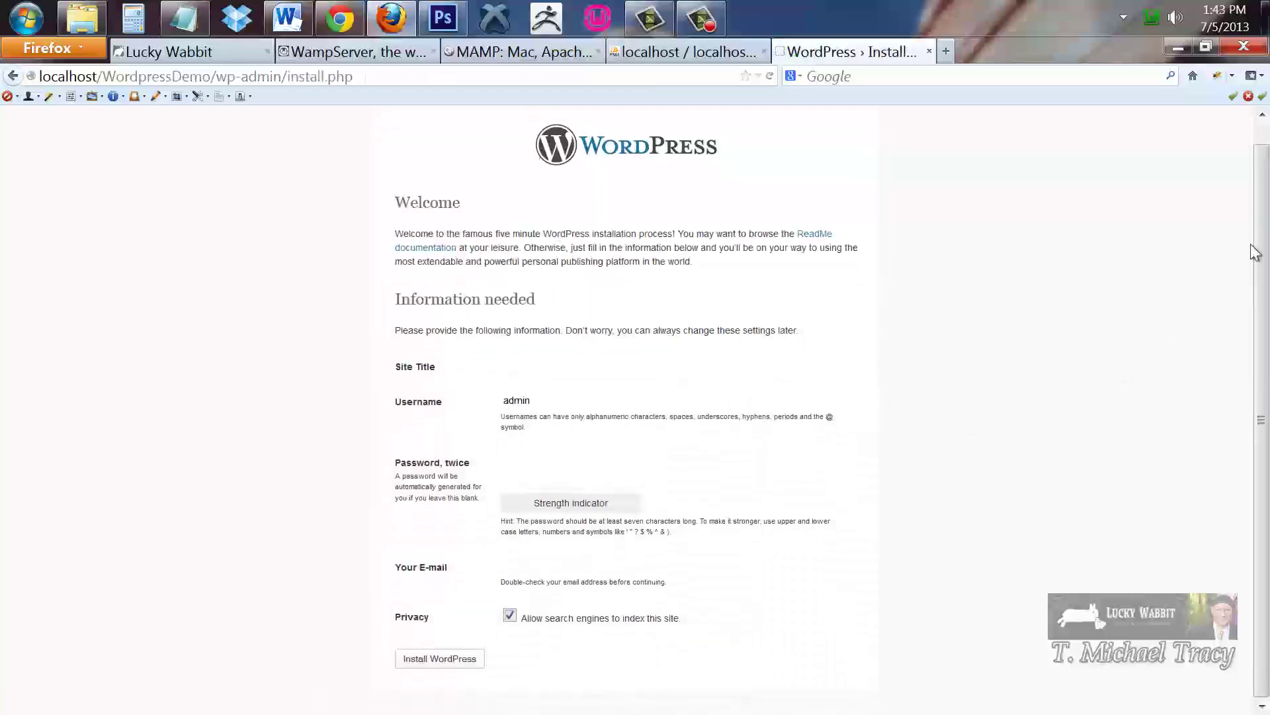
pyautogui.click(532, 369)
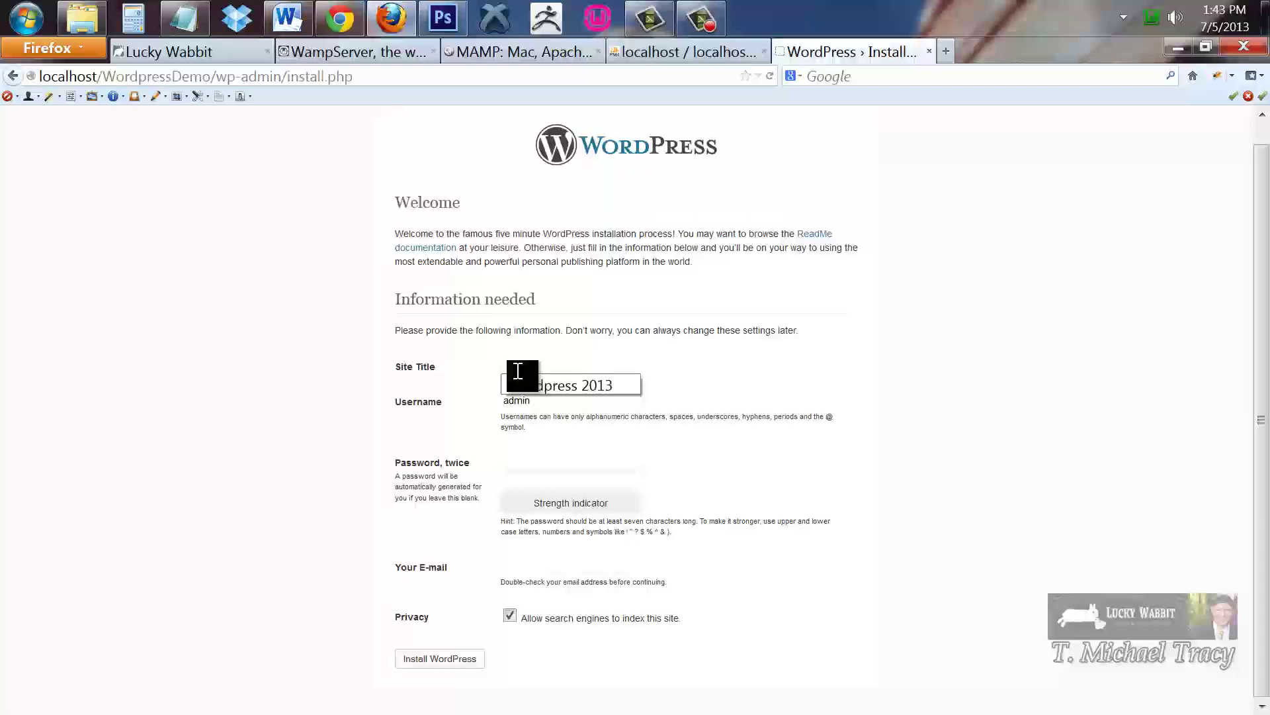
pyautogui.write('Wordpress Demo')
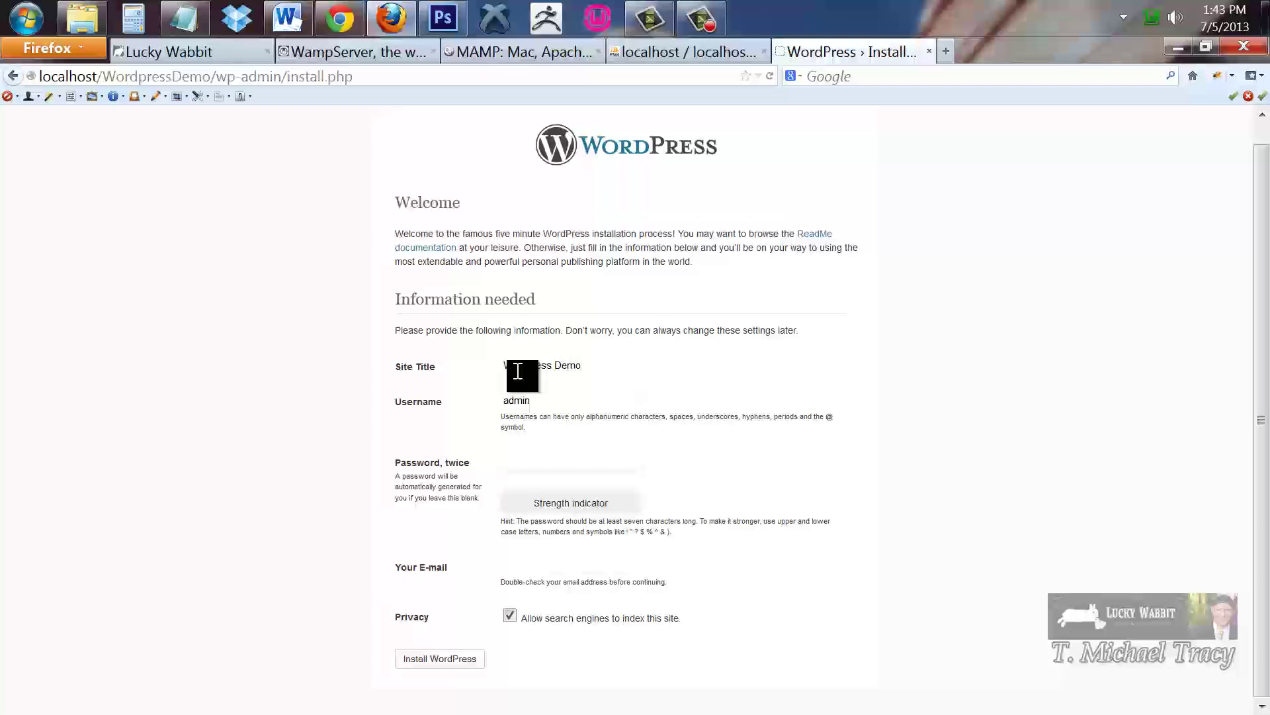
pyautogui.click(554, 400)
pyautogui.click(539, 463)
pyautogui.write('password1')
pyautogui.moveTo(581, 463); pyautogui.dragTo(414, 463)
pyautogui.write('password')
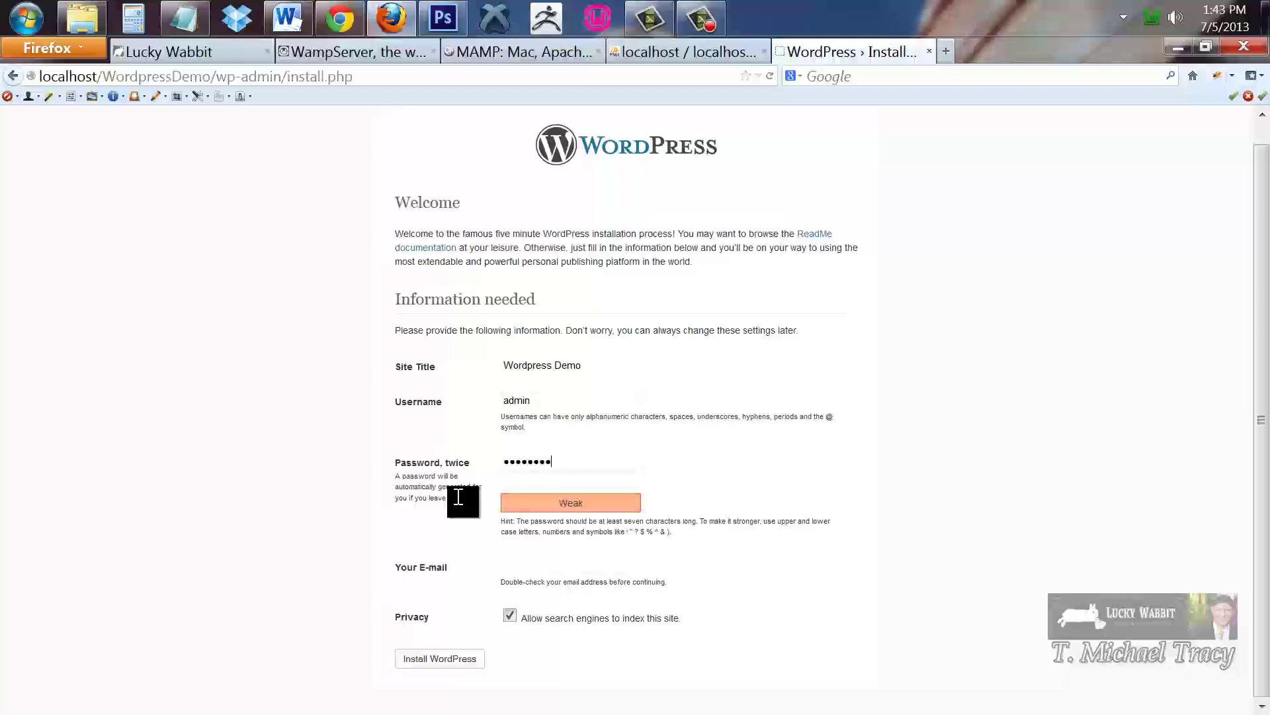
pyautogui.click(523, 484)
pyautogui.write('pa')
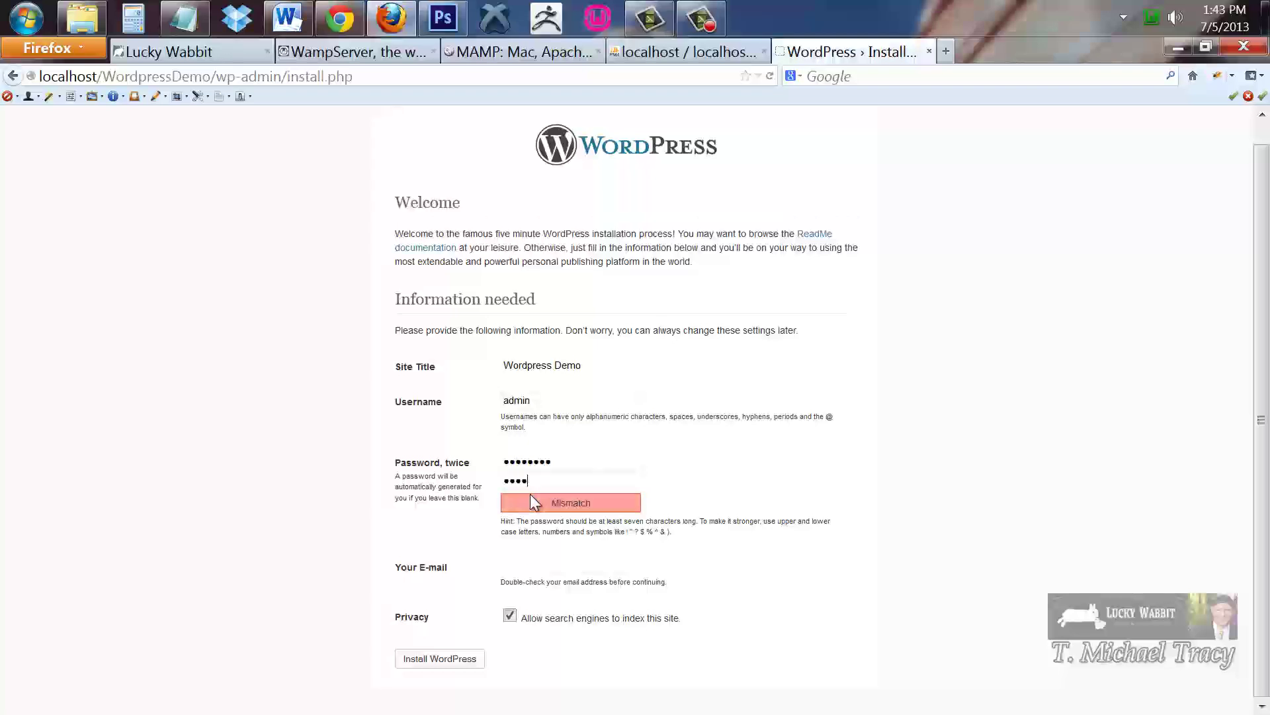
pyautogui.write('ssword')
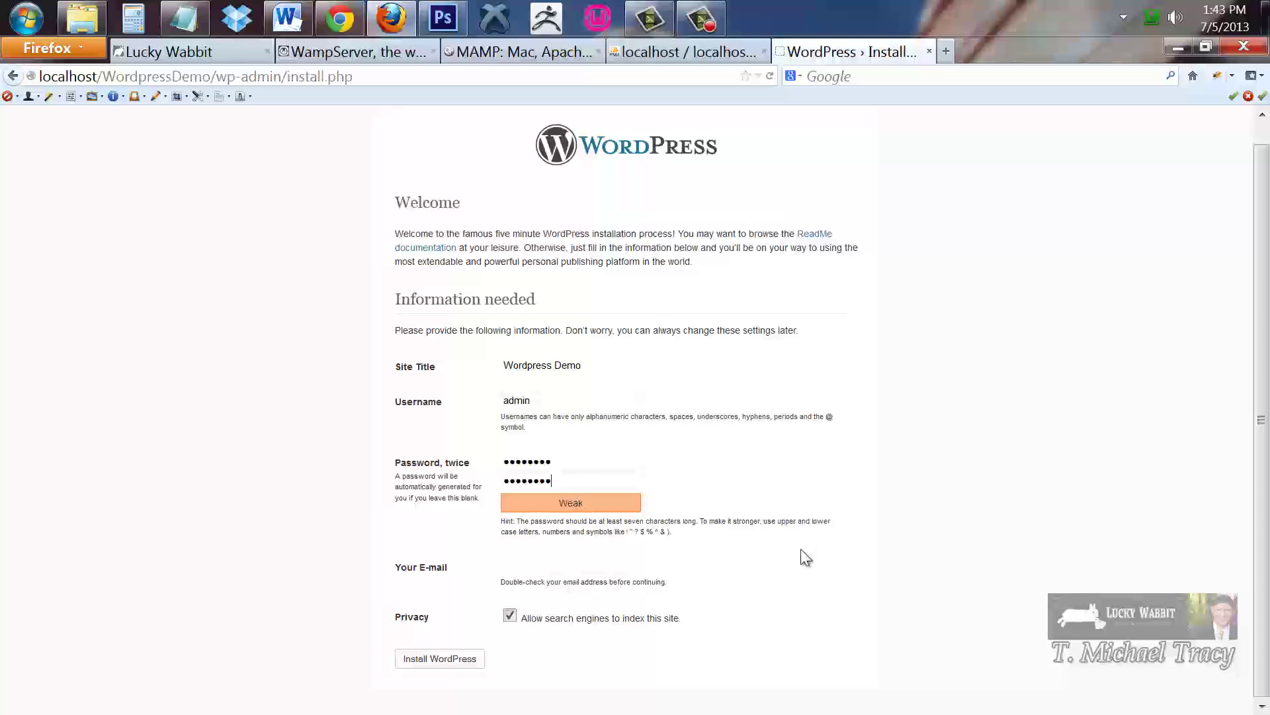
# Fill in the admin e-mail, keep search engine indexing allowed, and install WordPress
pyautogui.click(513, 571)
pyautogui.write('micha')
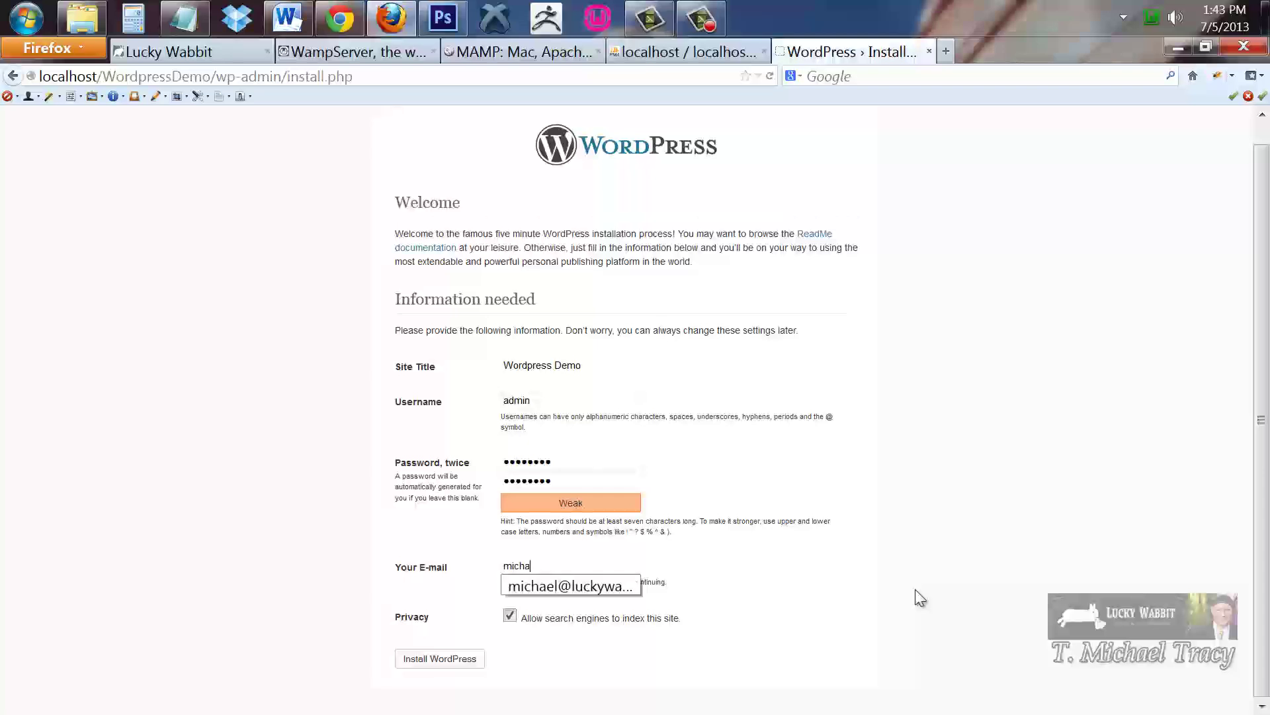
pyautogui.click(607, 590)
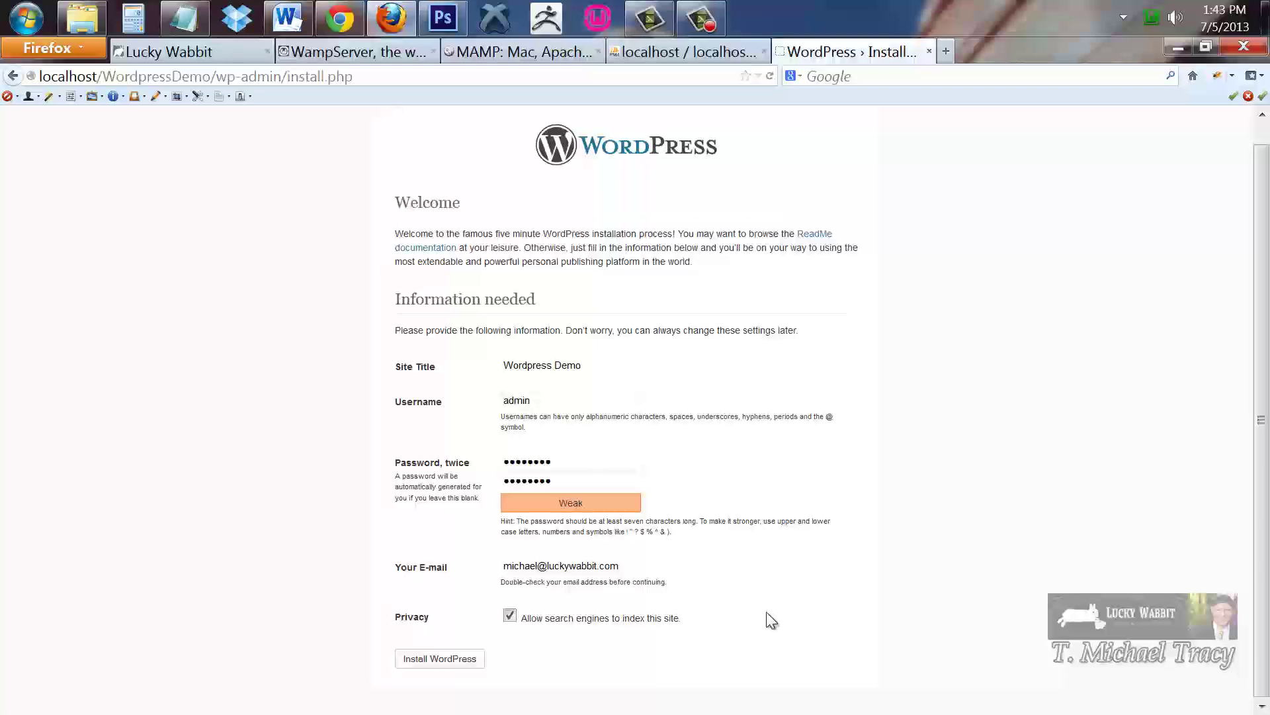
pyautogui.click(509, 615)
pyautogui.click(510, 616)
pyautogui.click(440, 659)
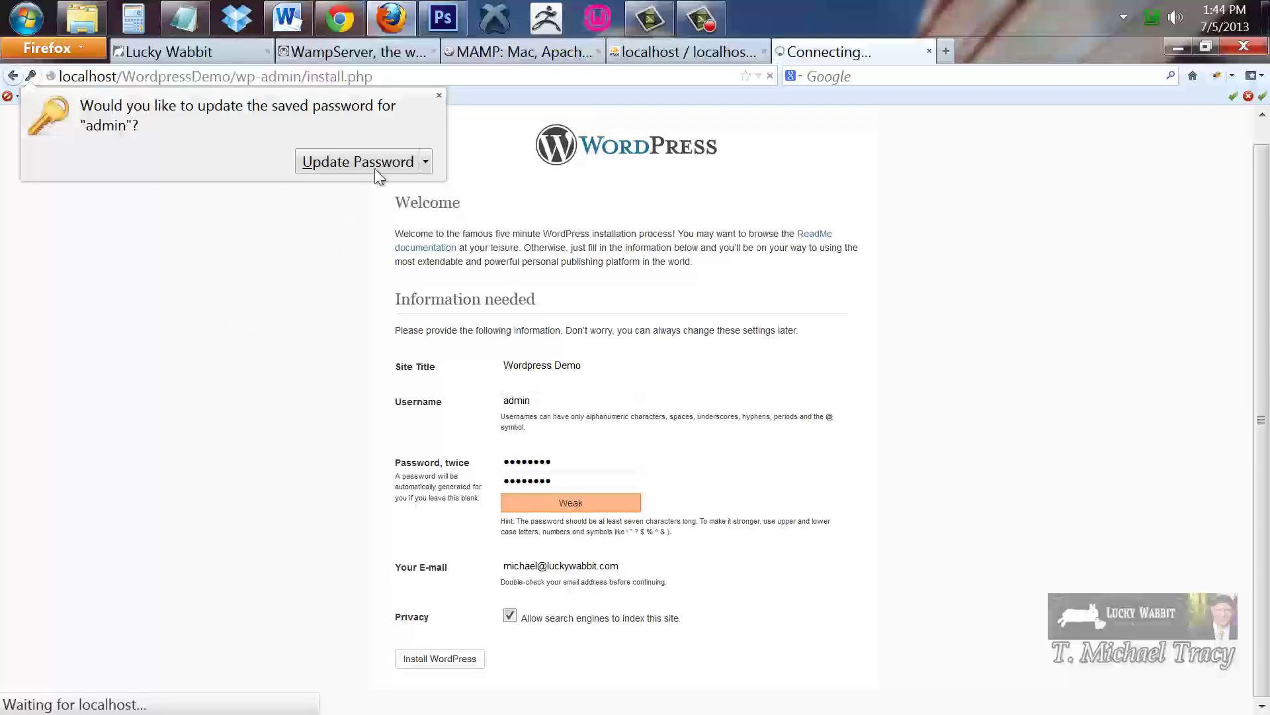
# Dismiss the save-password prompt and continue to the WordPress login page
pyautogui.click(439, 96)
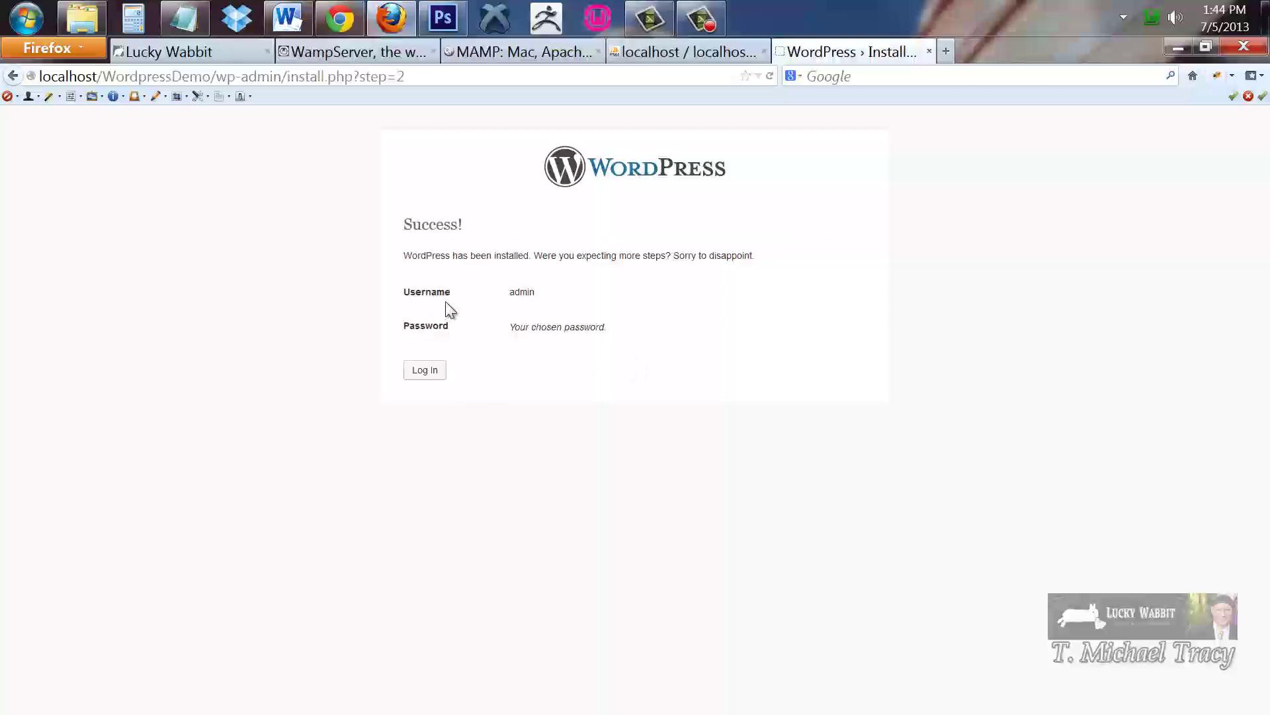
pyautogui.click(433, 375)
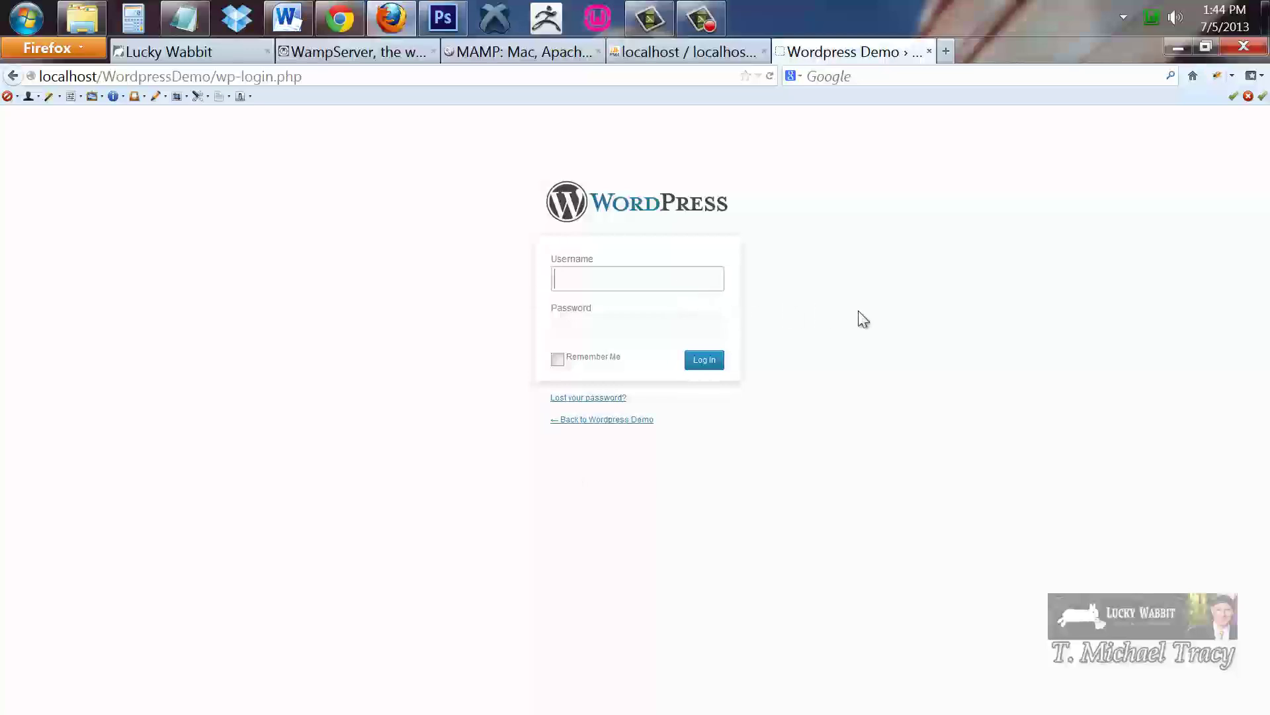
# Log in as admin with the account password to reach the WordPress Dashboard
pyautogui.click(607, 285)
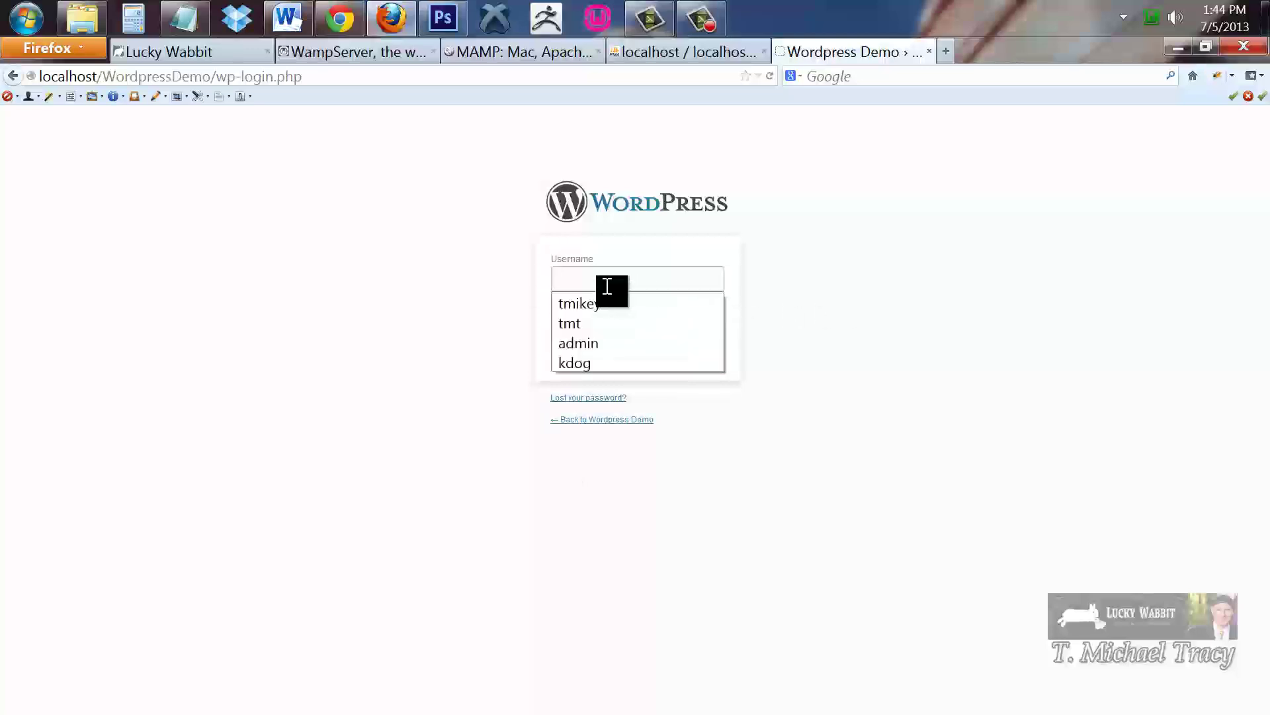
pyautogui.write('admin')
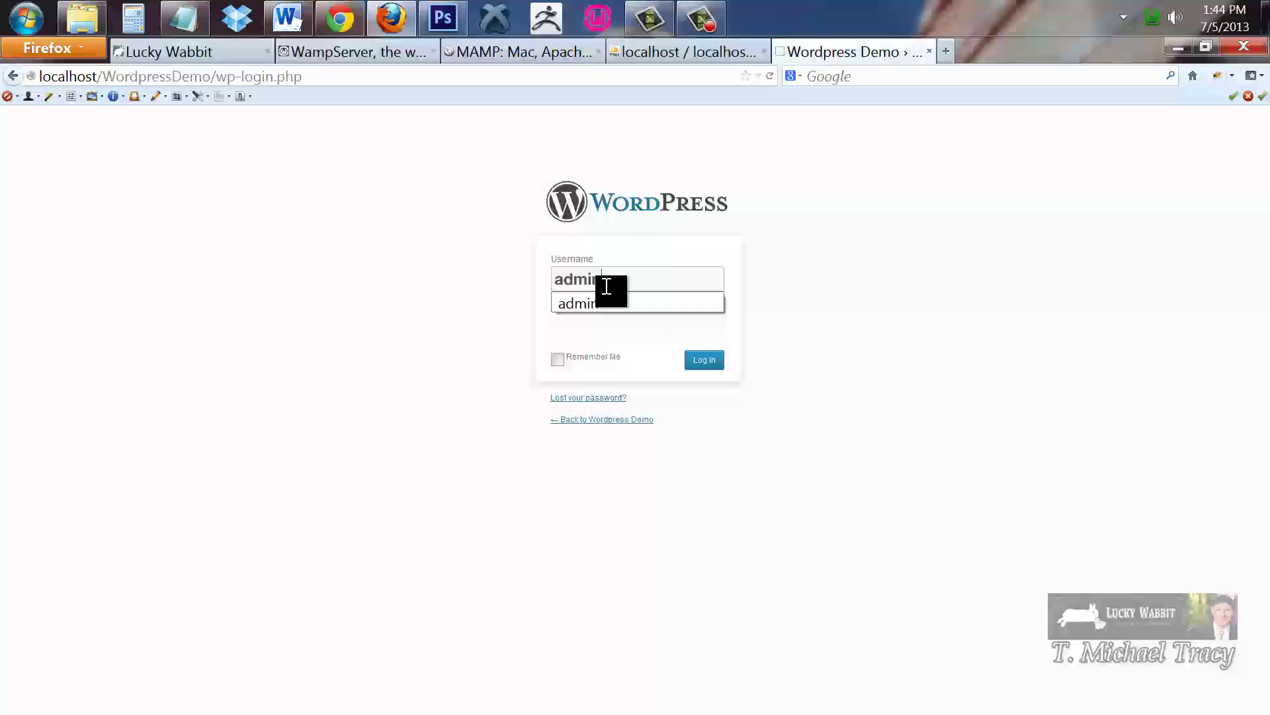
pyautogui.press('Return')
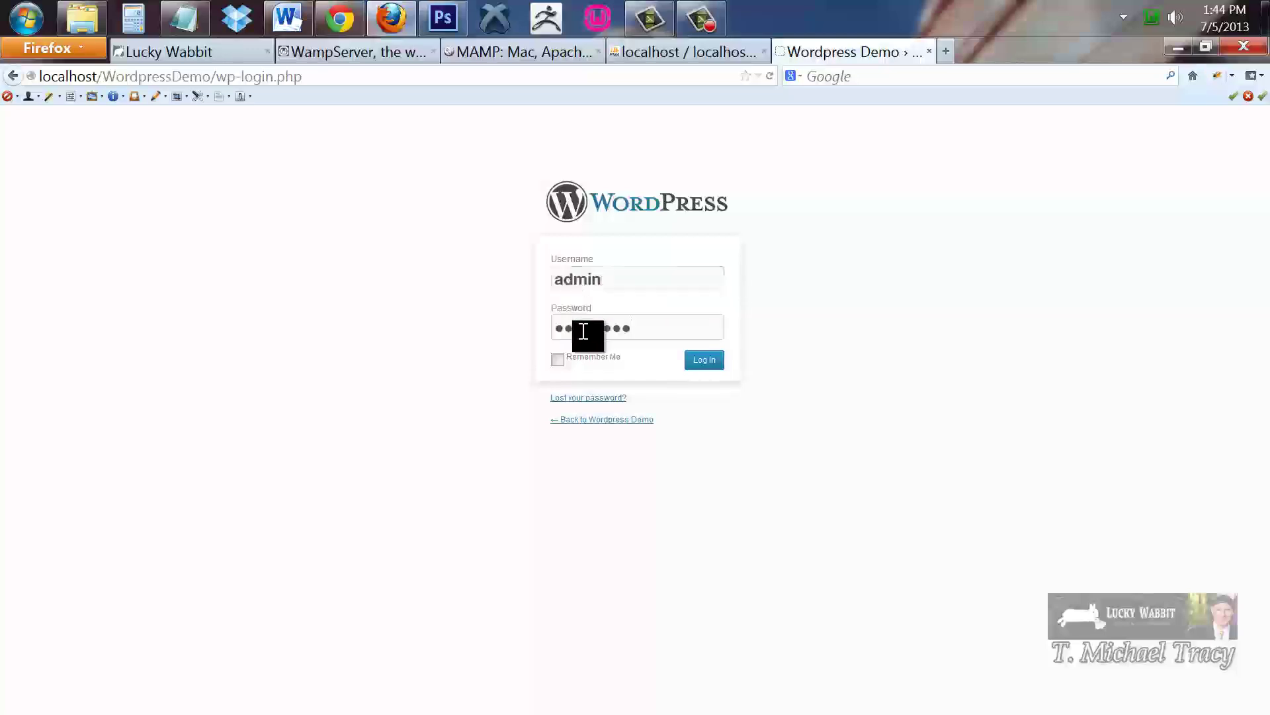
pyautogui.doubleClick(558, 335)
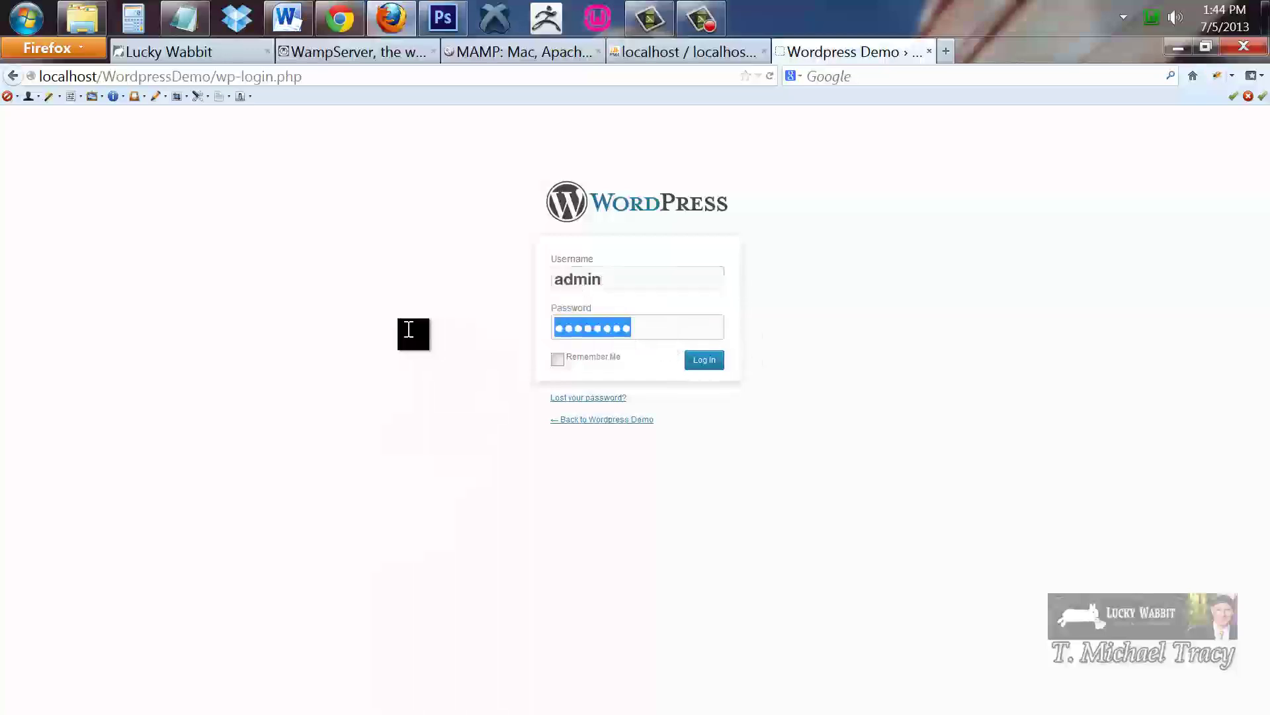
pyautogui.write('password')
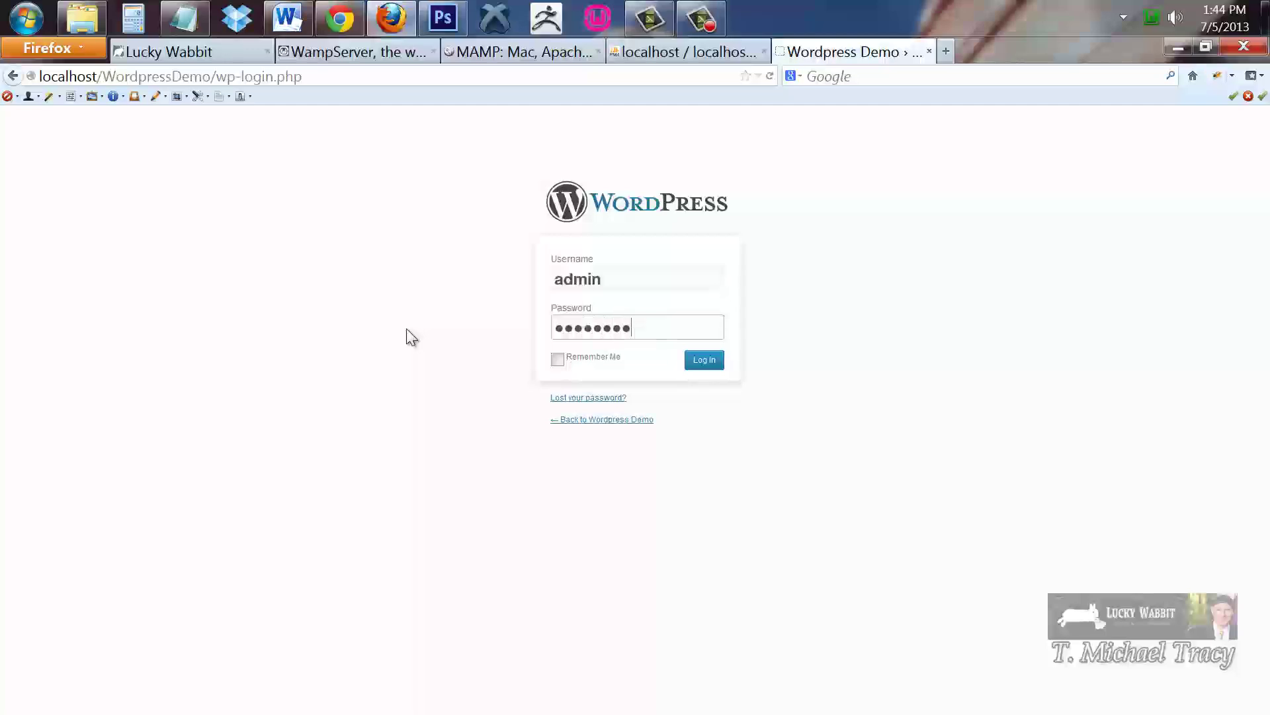
pyautogui.click(704, 363)
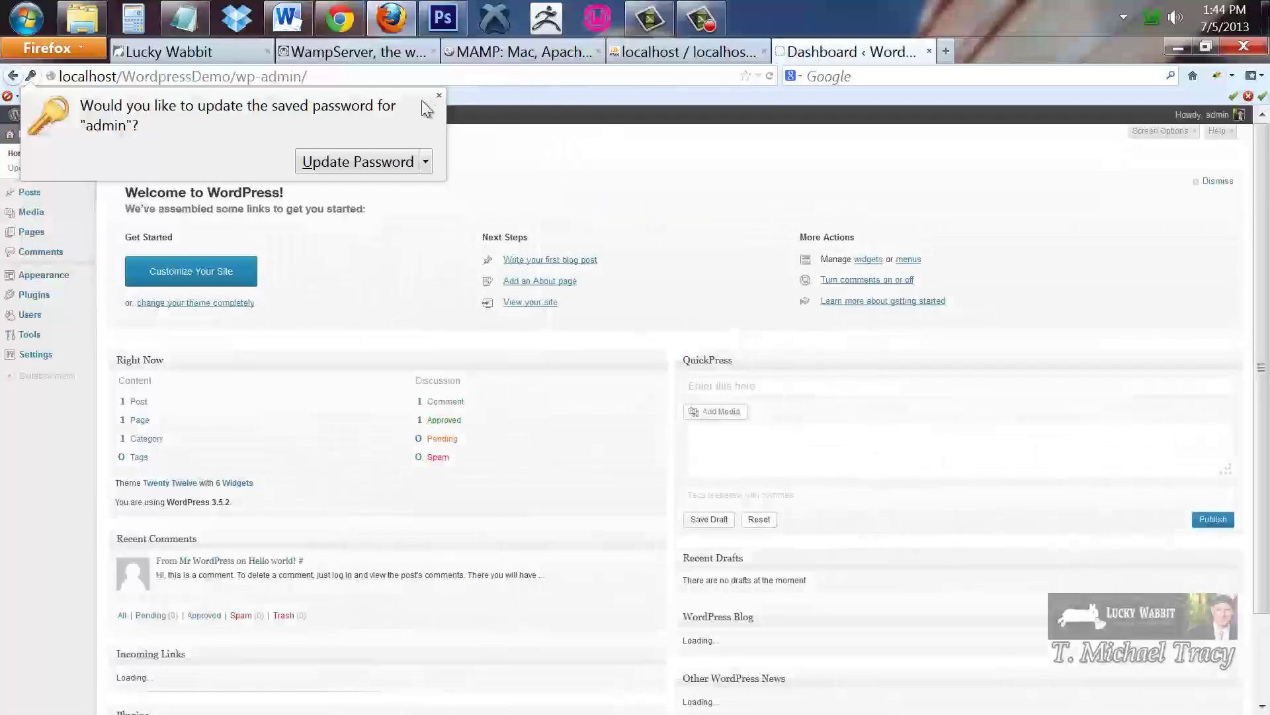
# Open the Wordpress Demo homepage in a new tab, view it, then switch back to phpMyAdmin
pyautogui.click(439, 95)
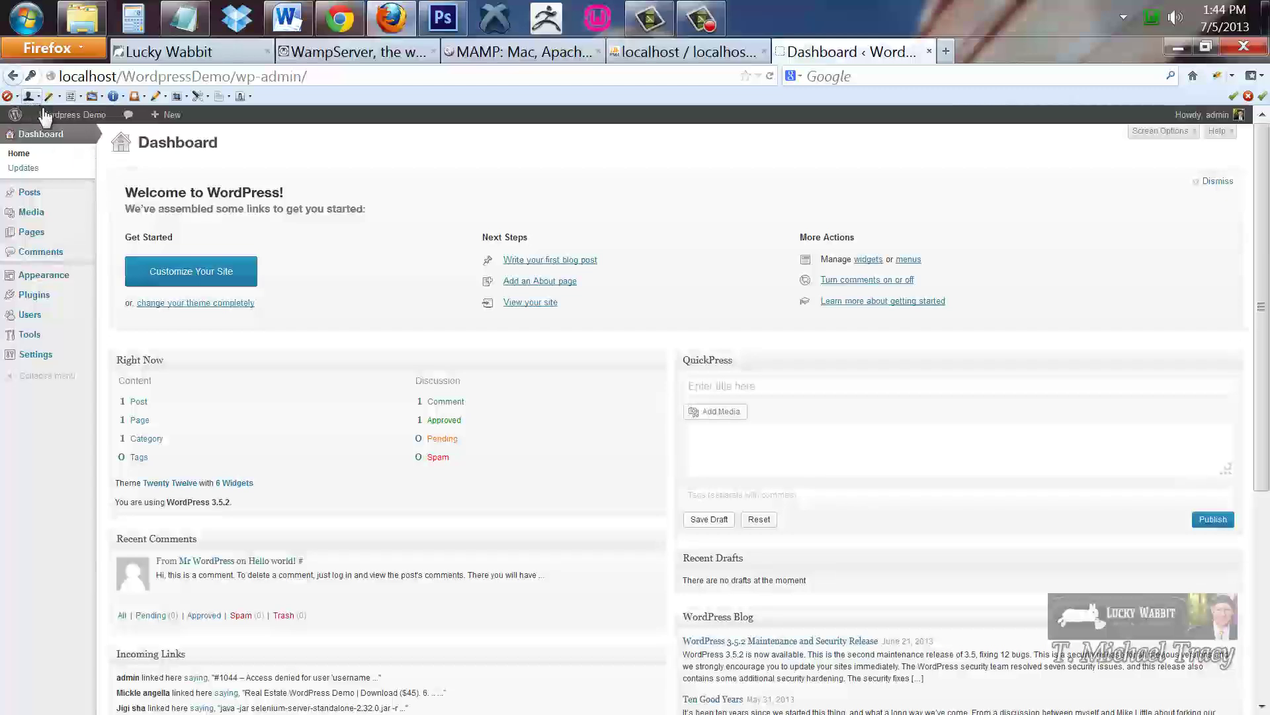
pyautogui.moveTo(52, 119)
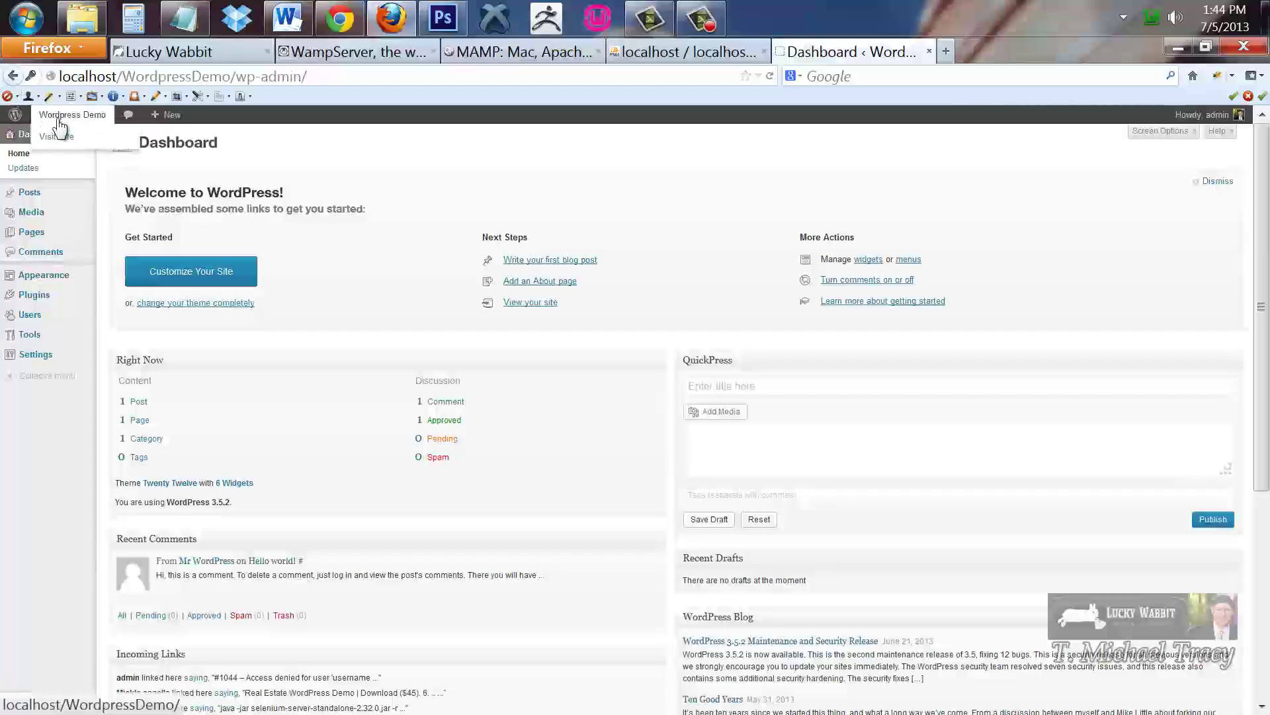
pyautogui.rightClick(59, 121)
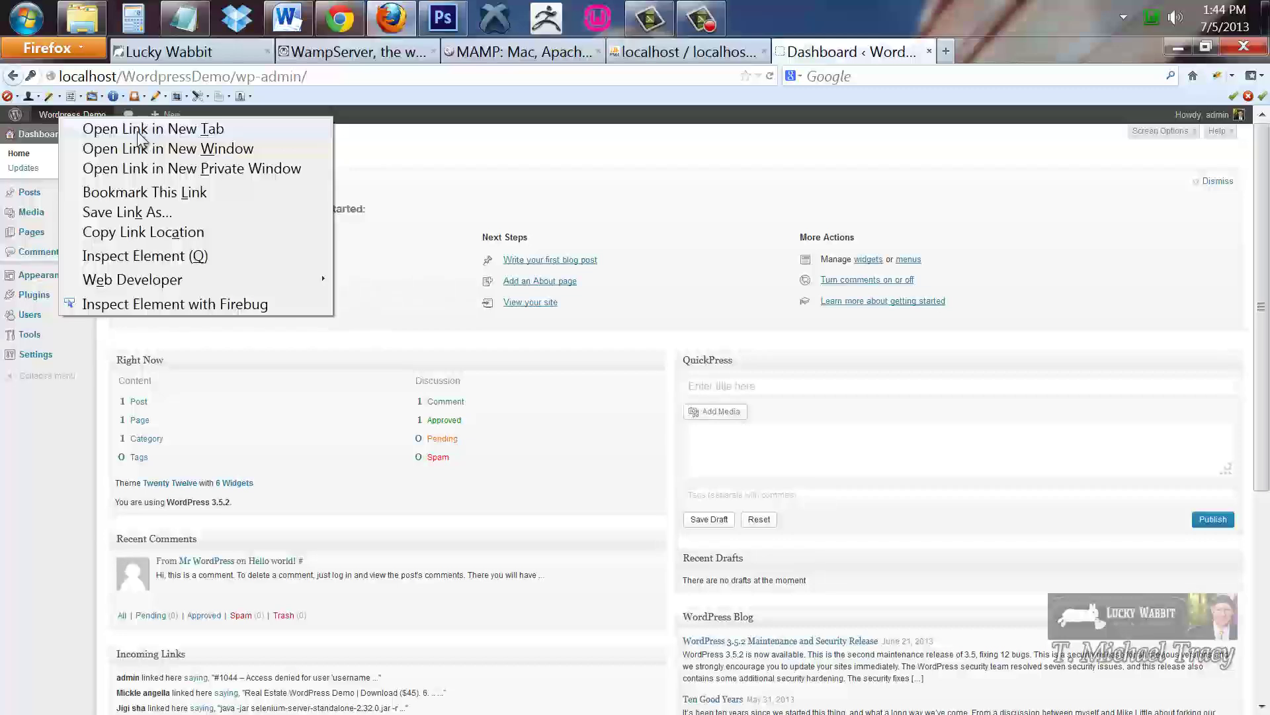
pyautogui.click(136, 130)
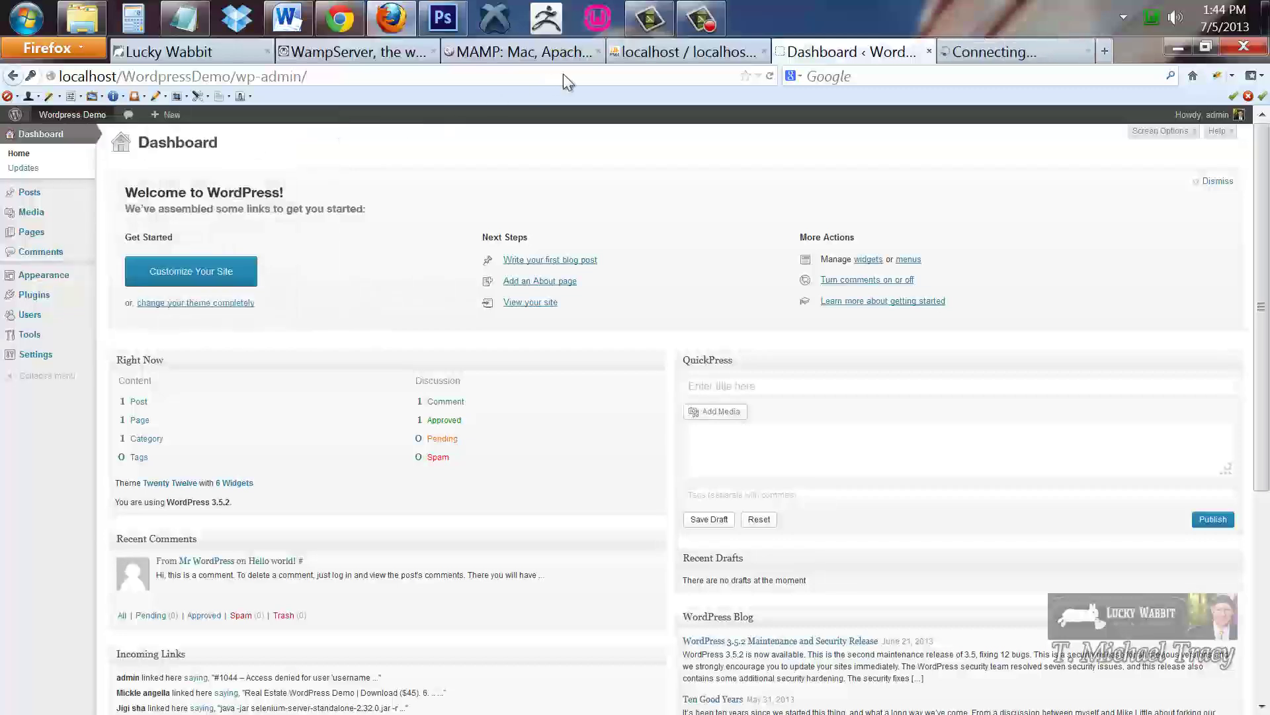
pyautogui.click(1017, 52)
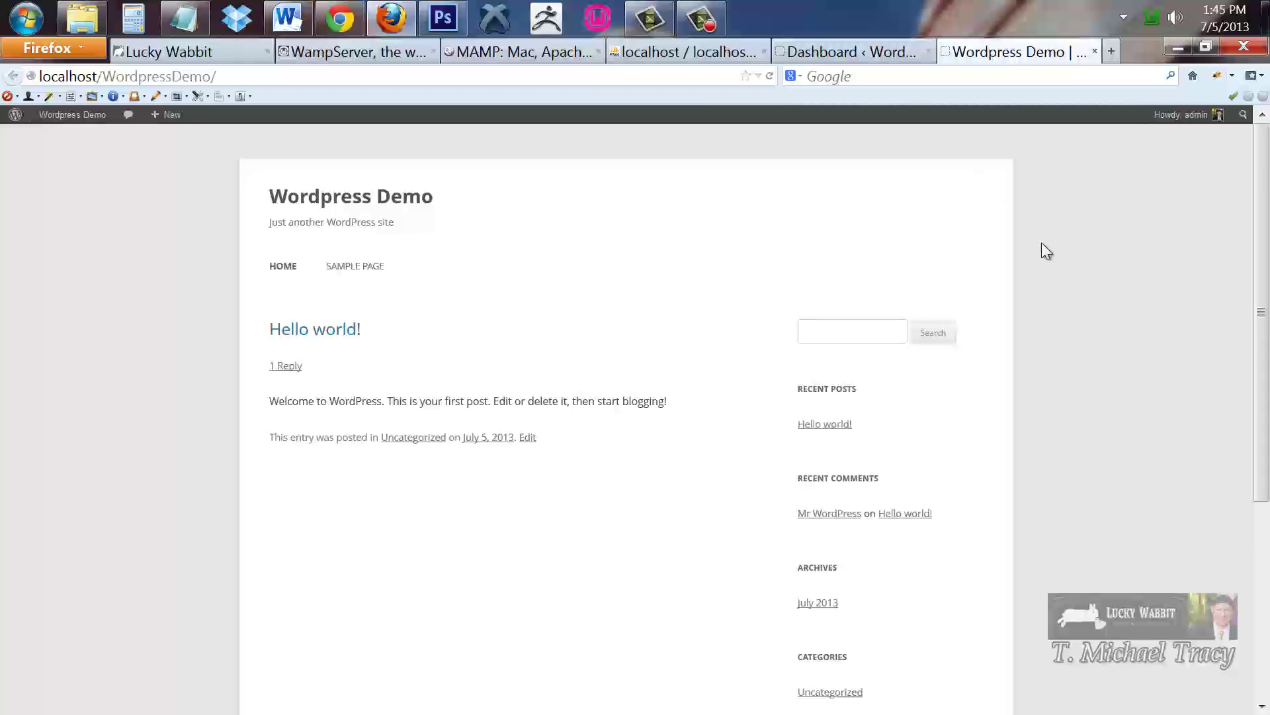
pyautogui.scroll(-3, 1041, 242)
pyautogui.scroll(3, 1056, 252)
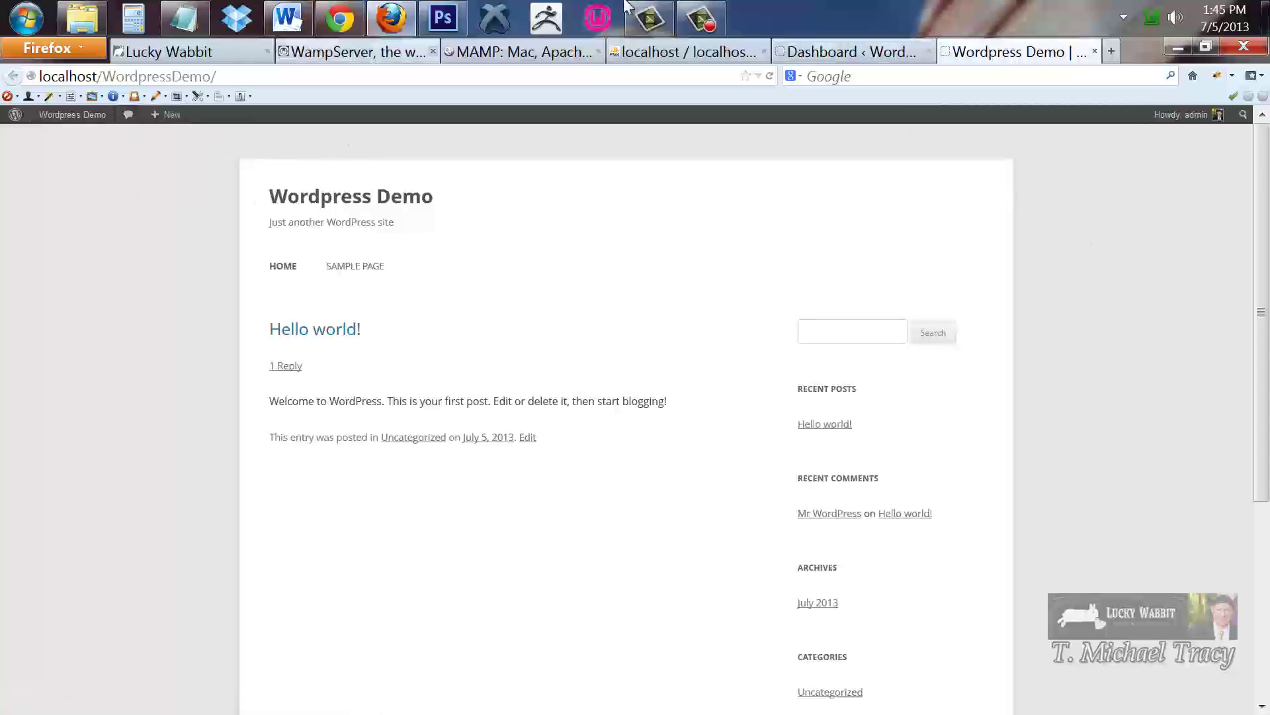
pyautogui.click(671, 47)
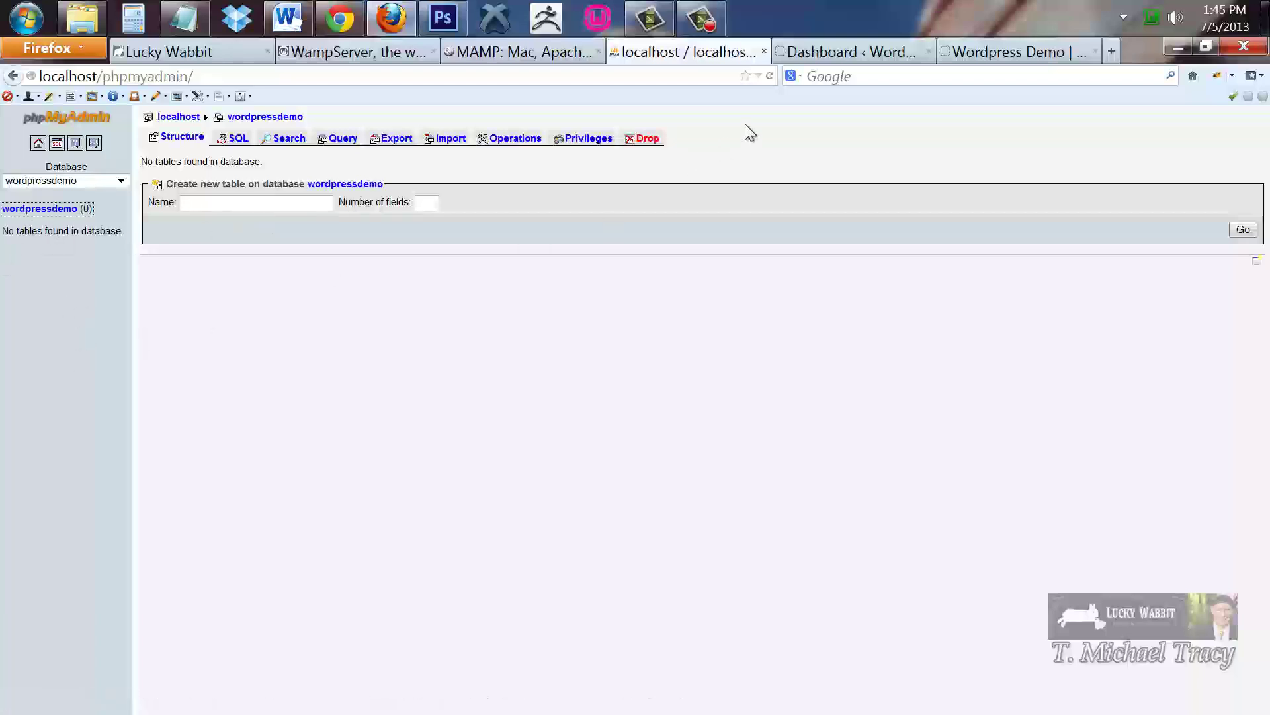
# Reload phpMyAdmin to show the 11 new WordPress tables, then return to the Wordpress Demo tab
pyautogui.click(768, 77)
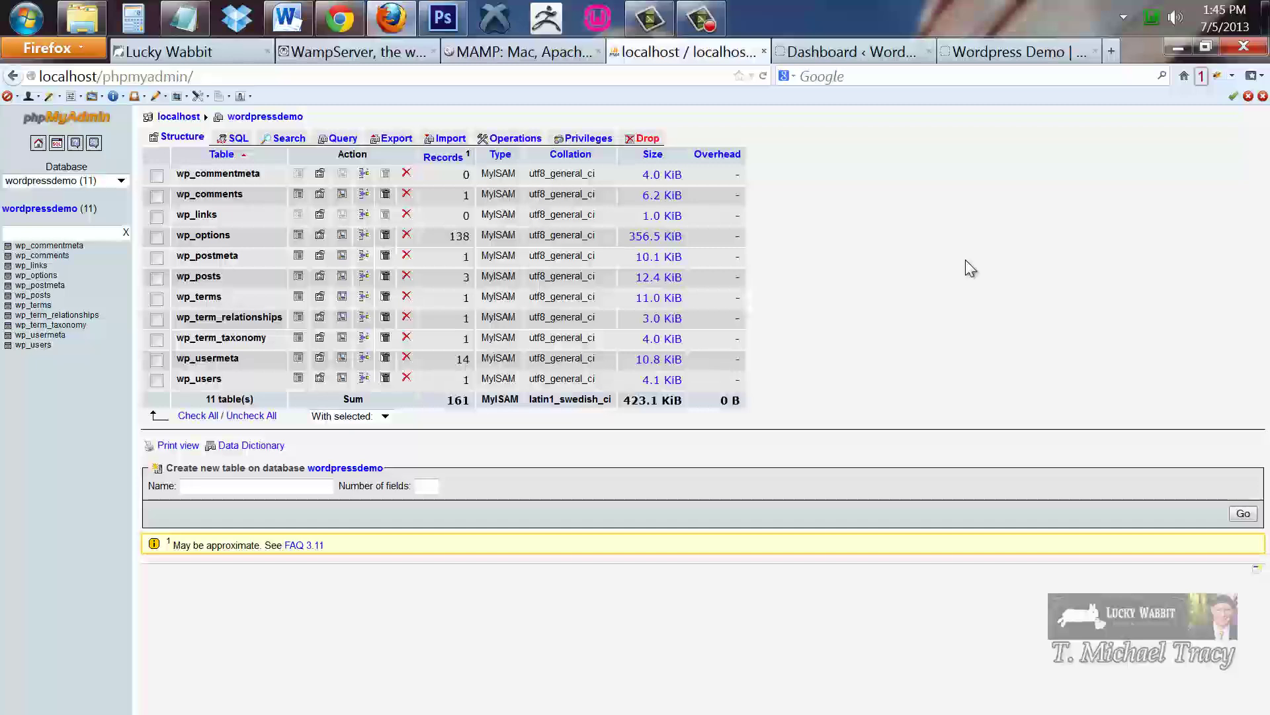
pyautogui.click(1009, 52)
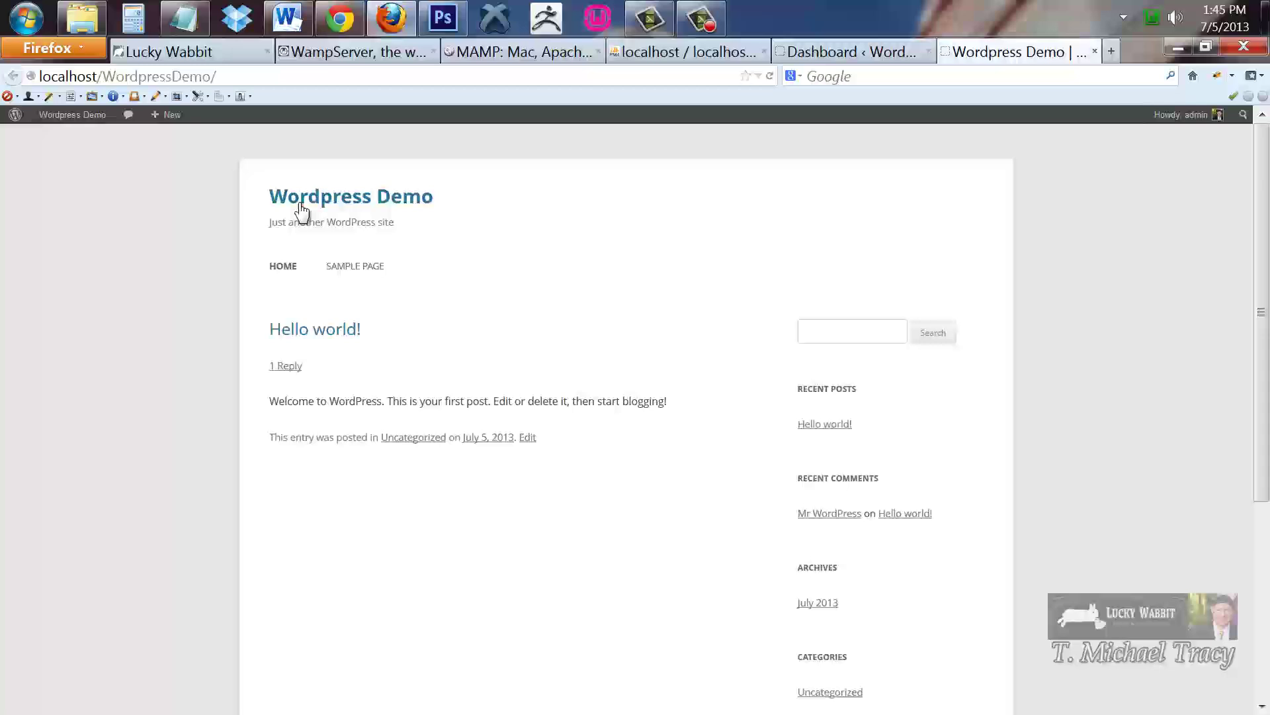